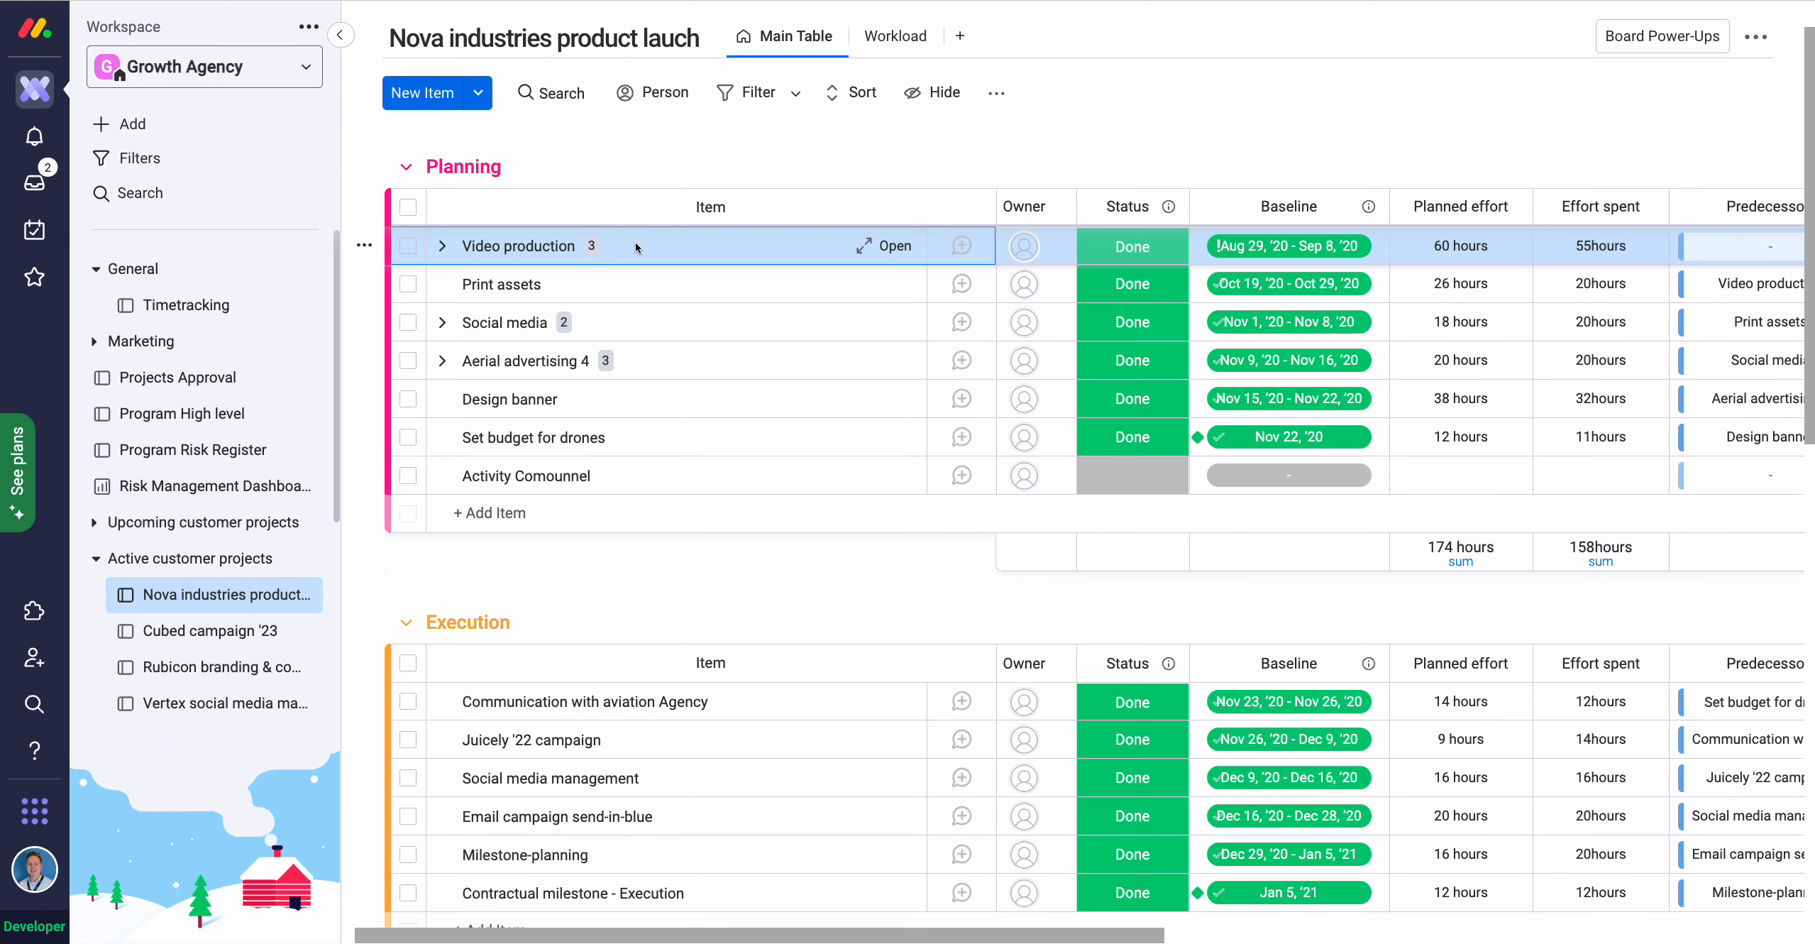
Open the Video production item to its Tracket Log your time form for 07 Dec 2022.
left_click(880, 248)
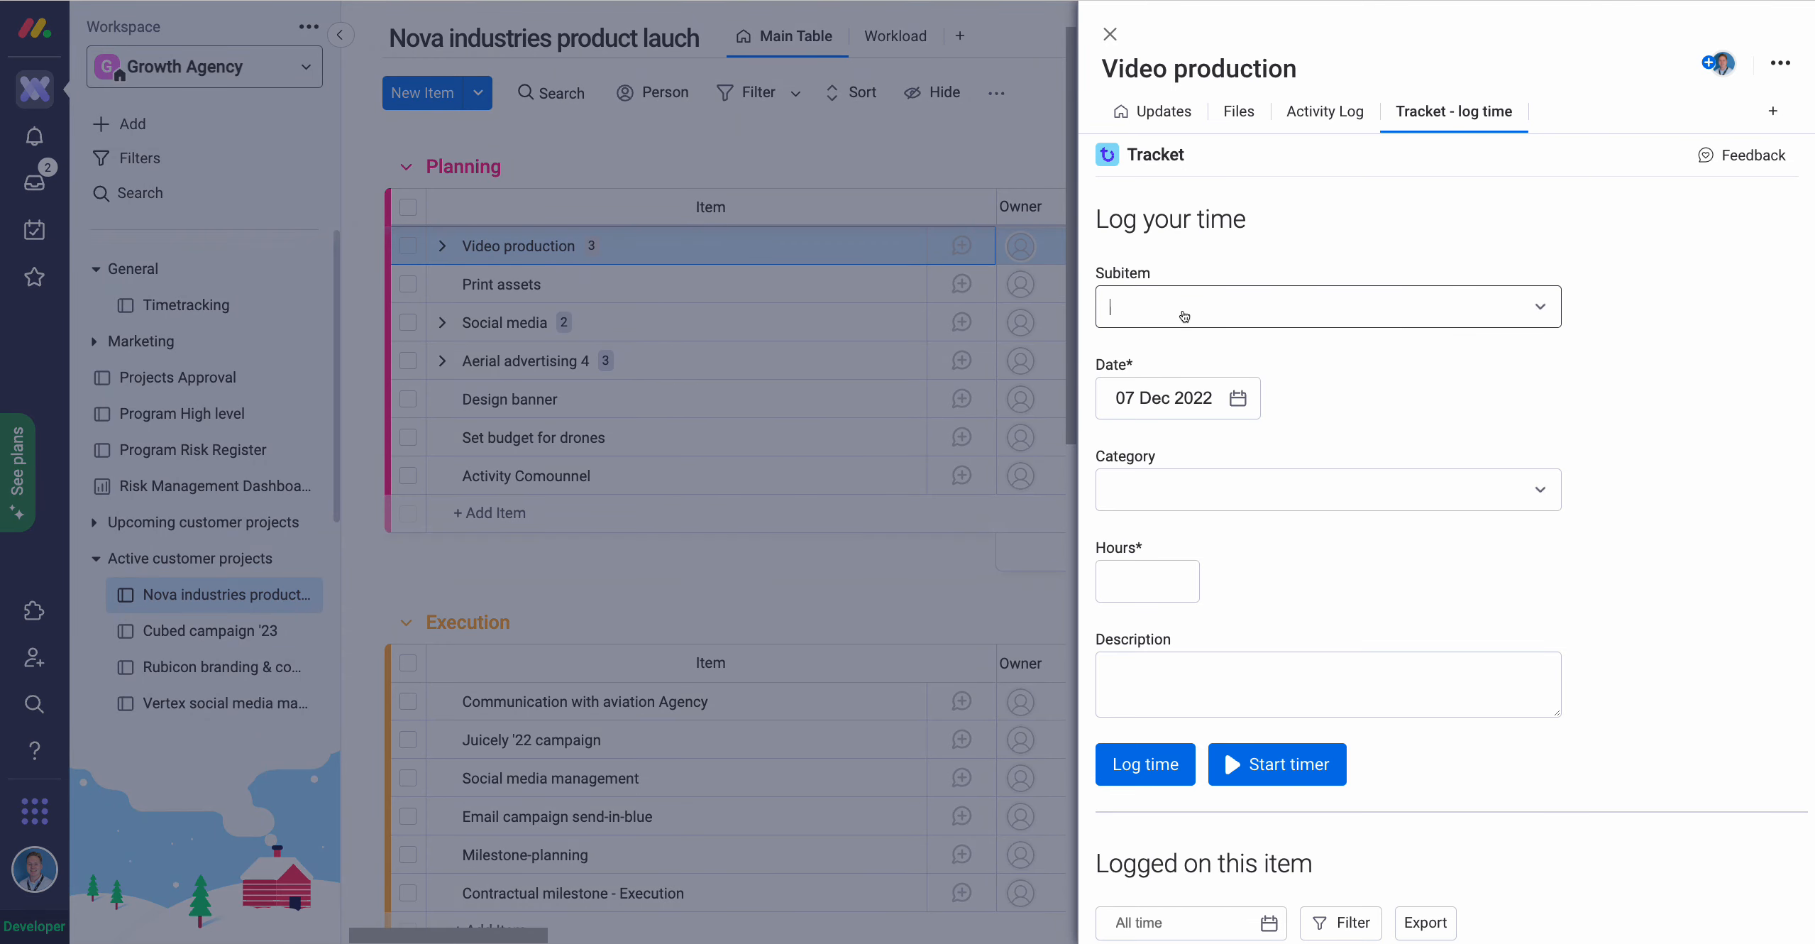
Leave Subitem blank, choose Development, and log 4 hours, bringing the item total to 62:00.
left_click(1175, 319)
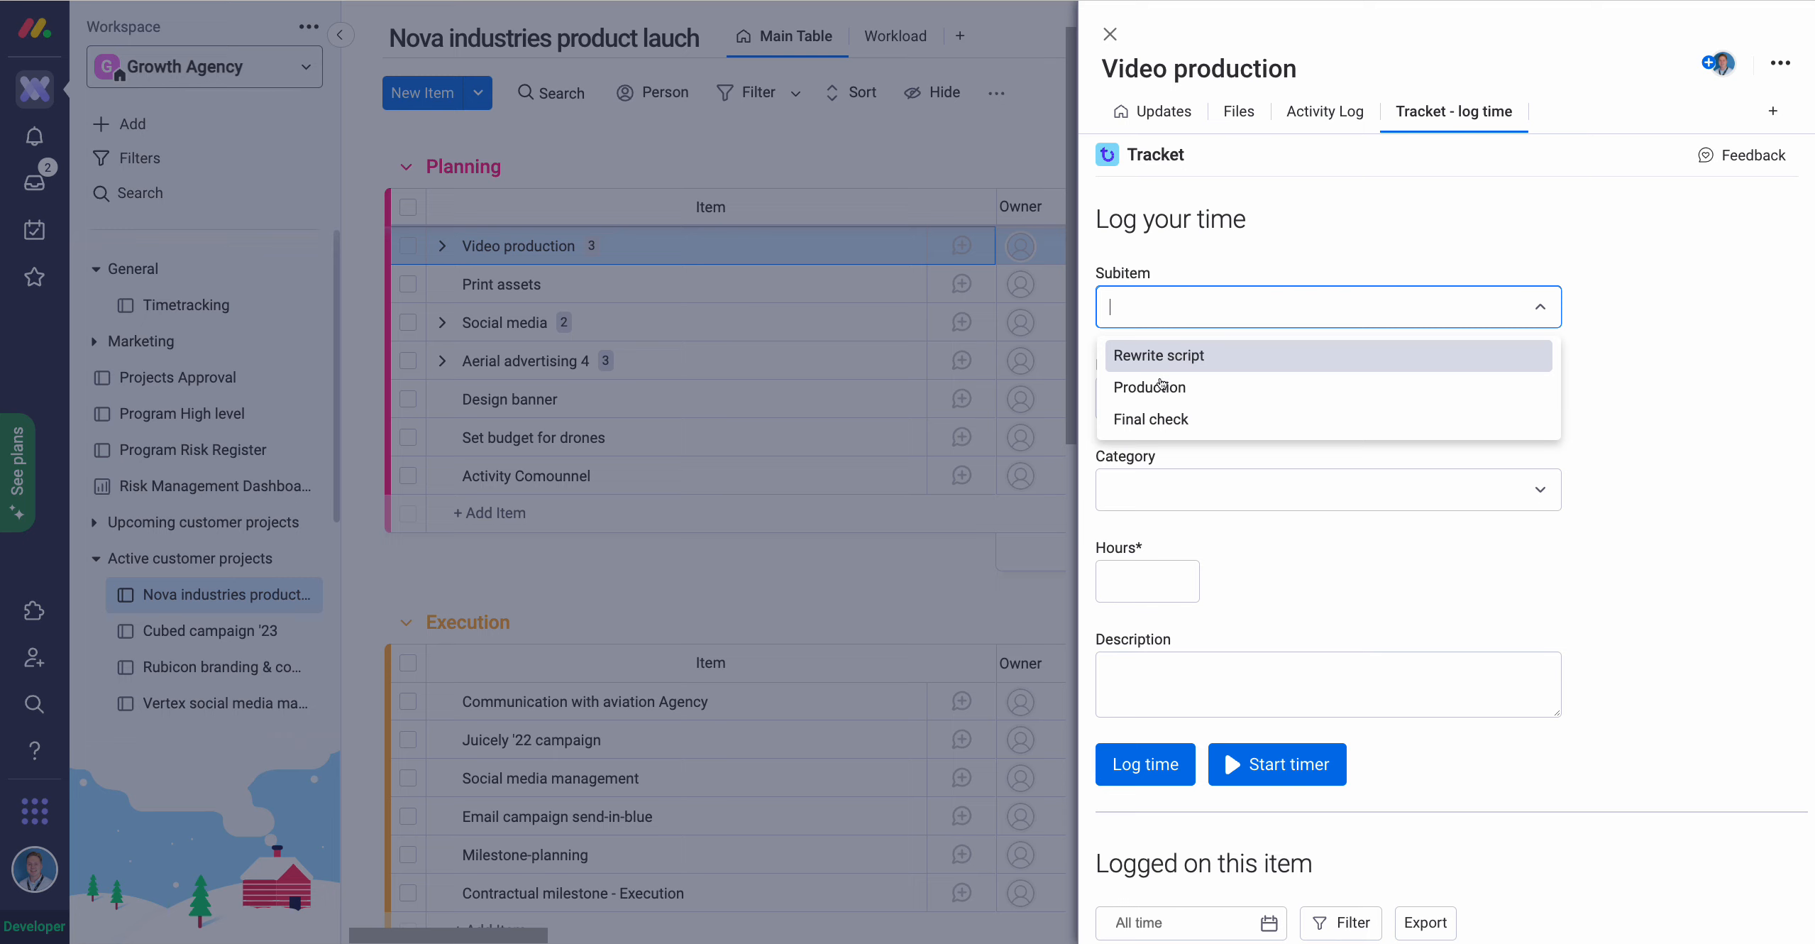
left_click(1168, 314)
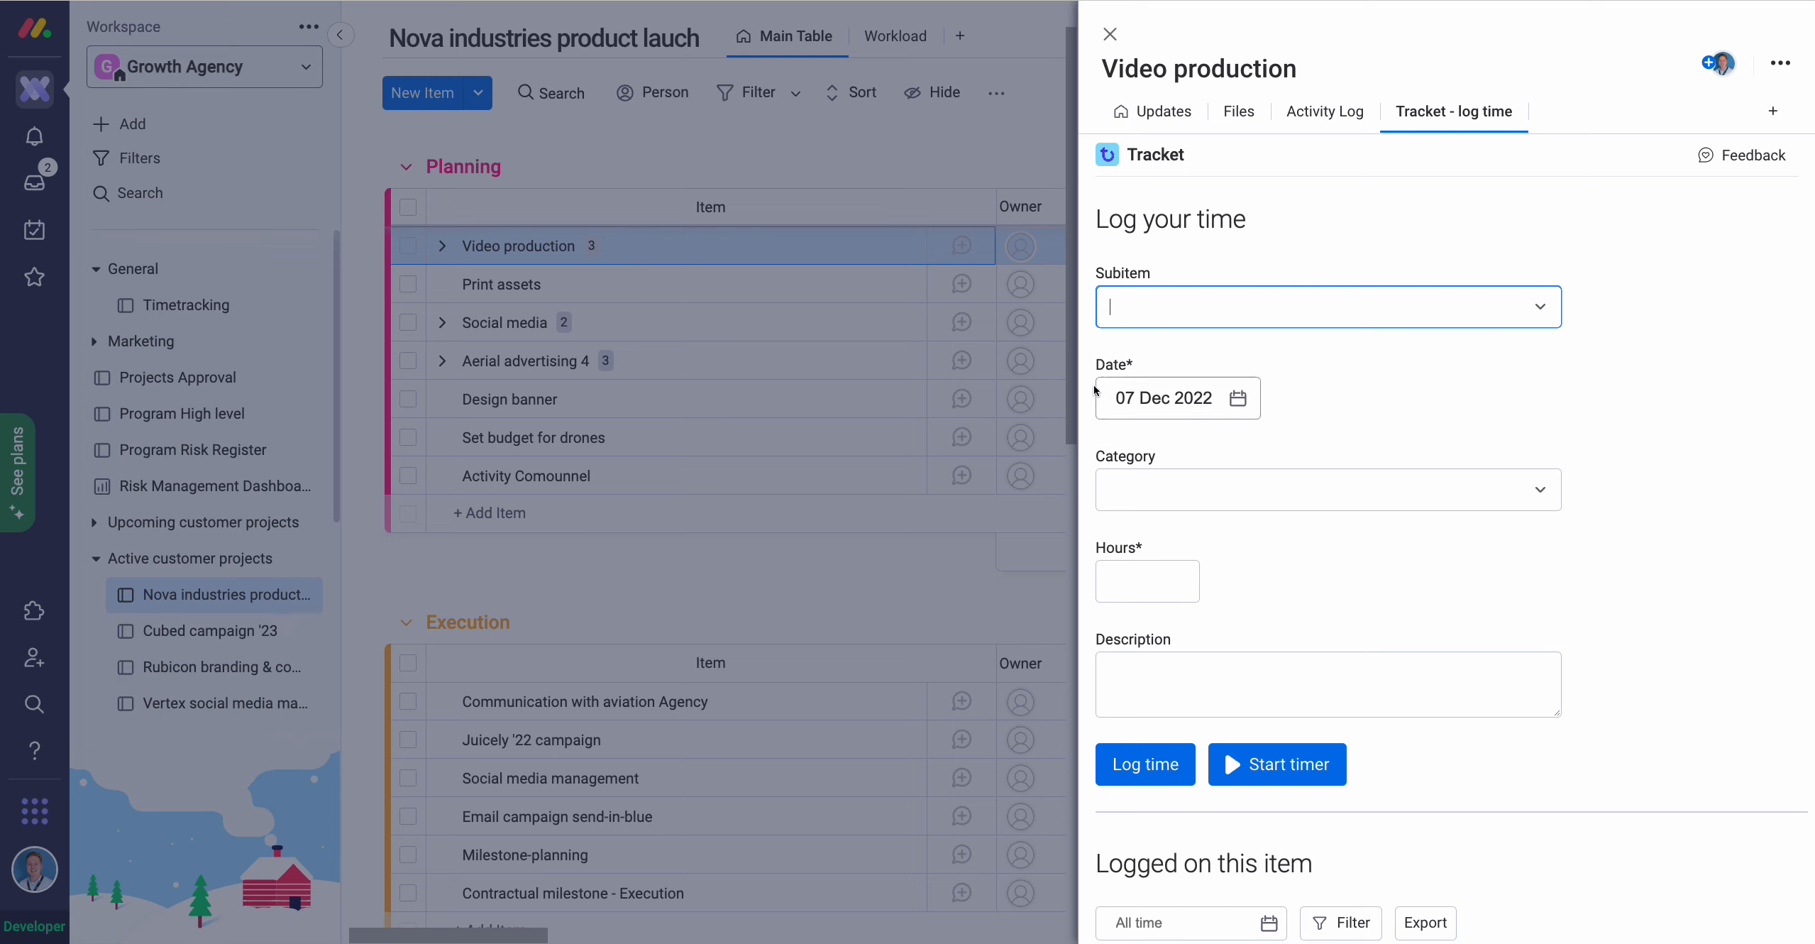
left_click(1153, 485)
left_click(1152, 485)
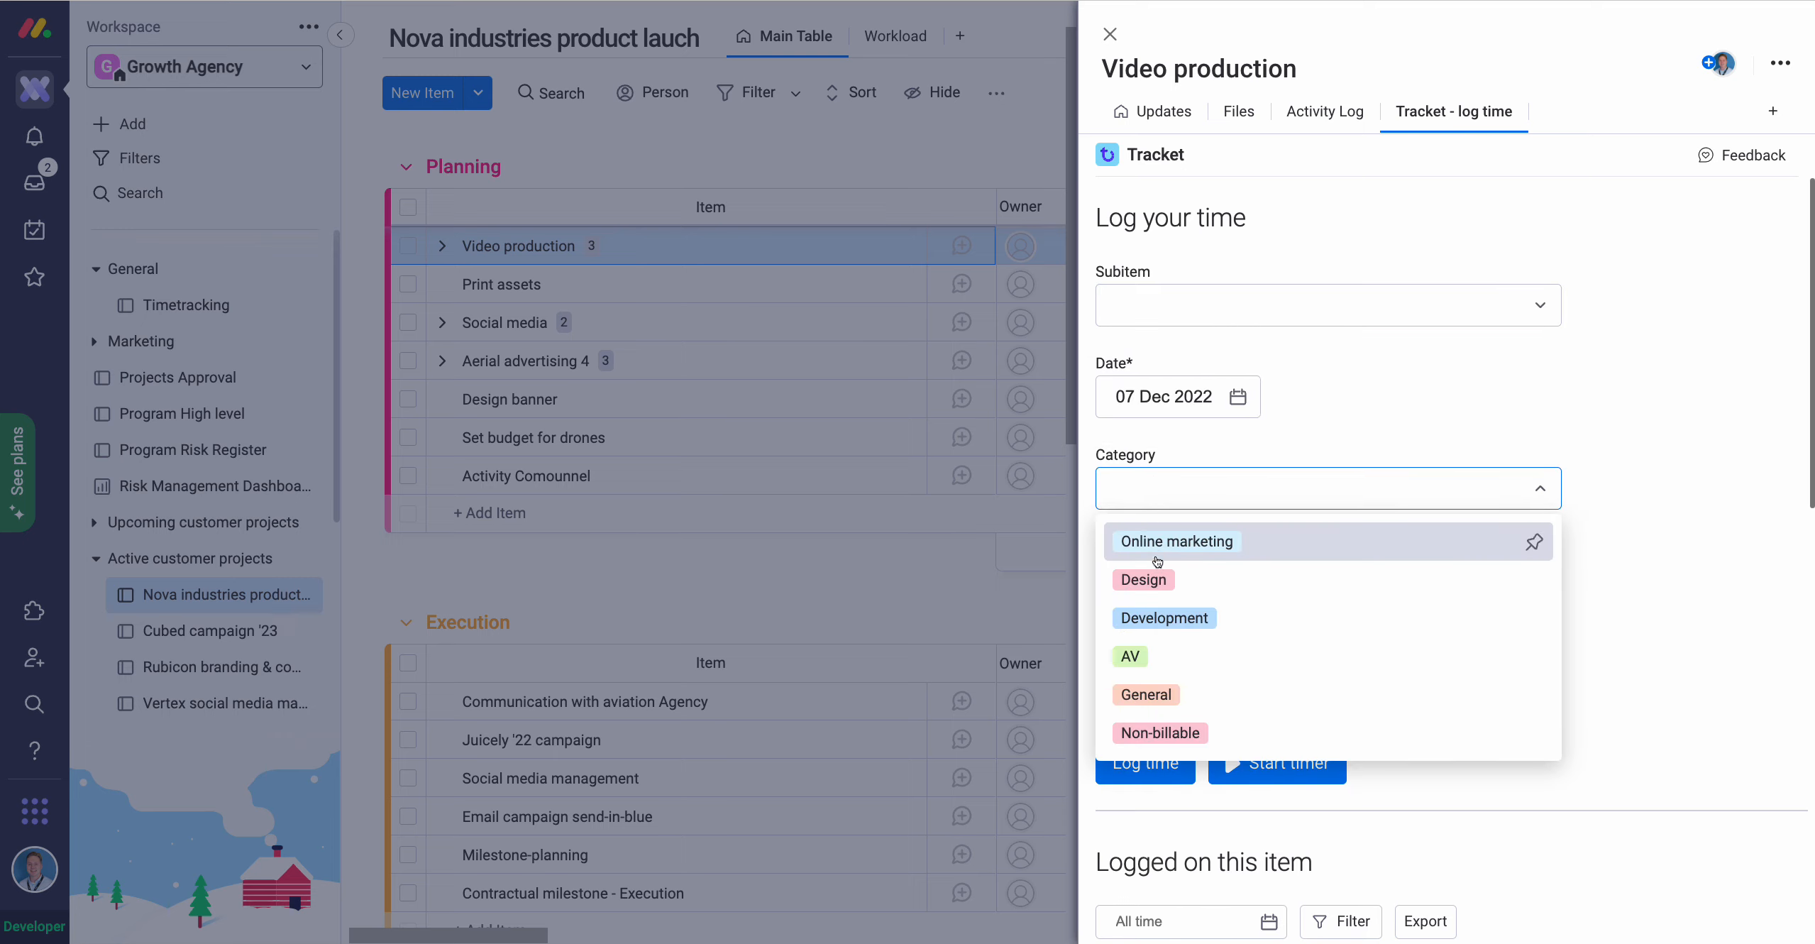
left_click(1165, 617)
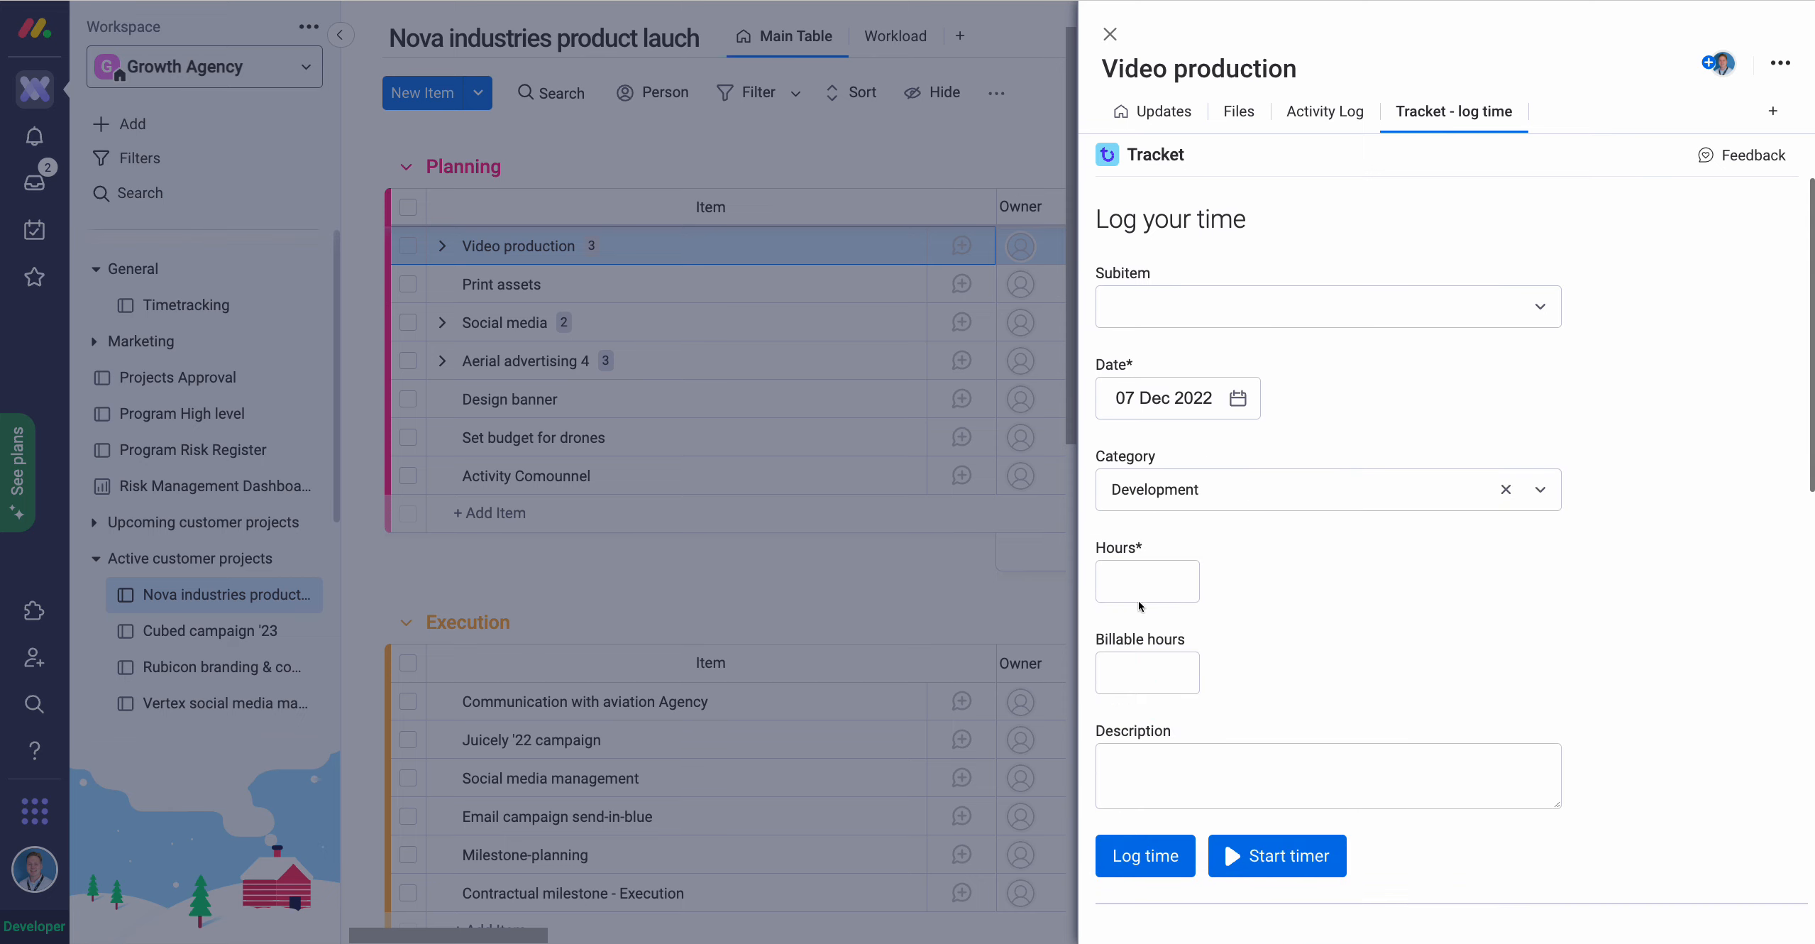
left_click(1119, 581)
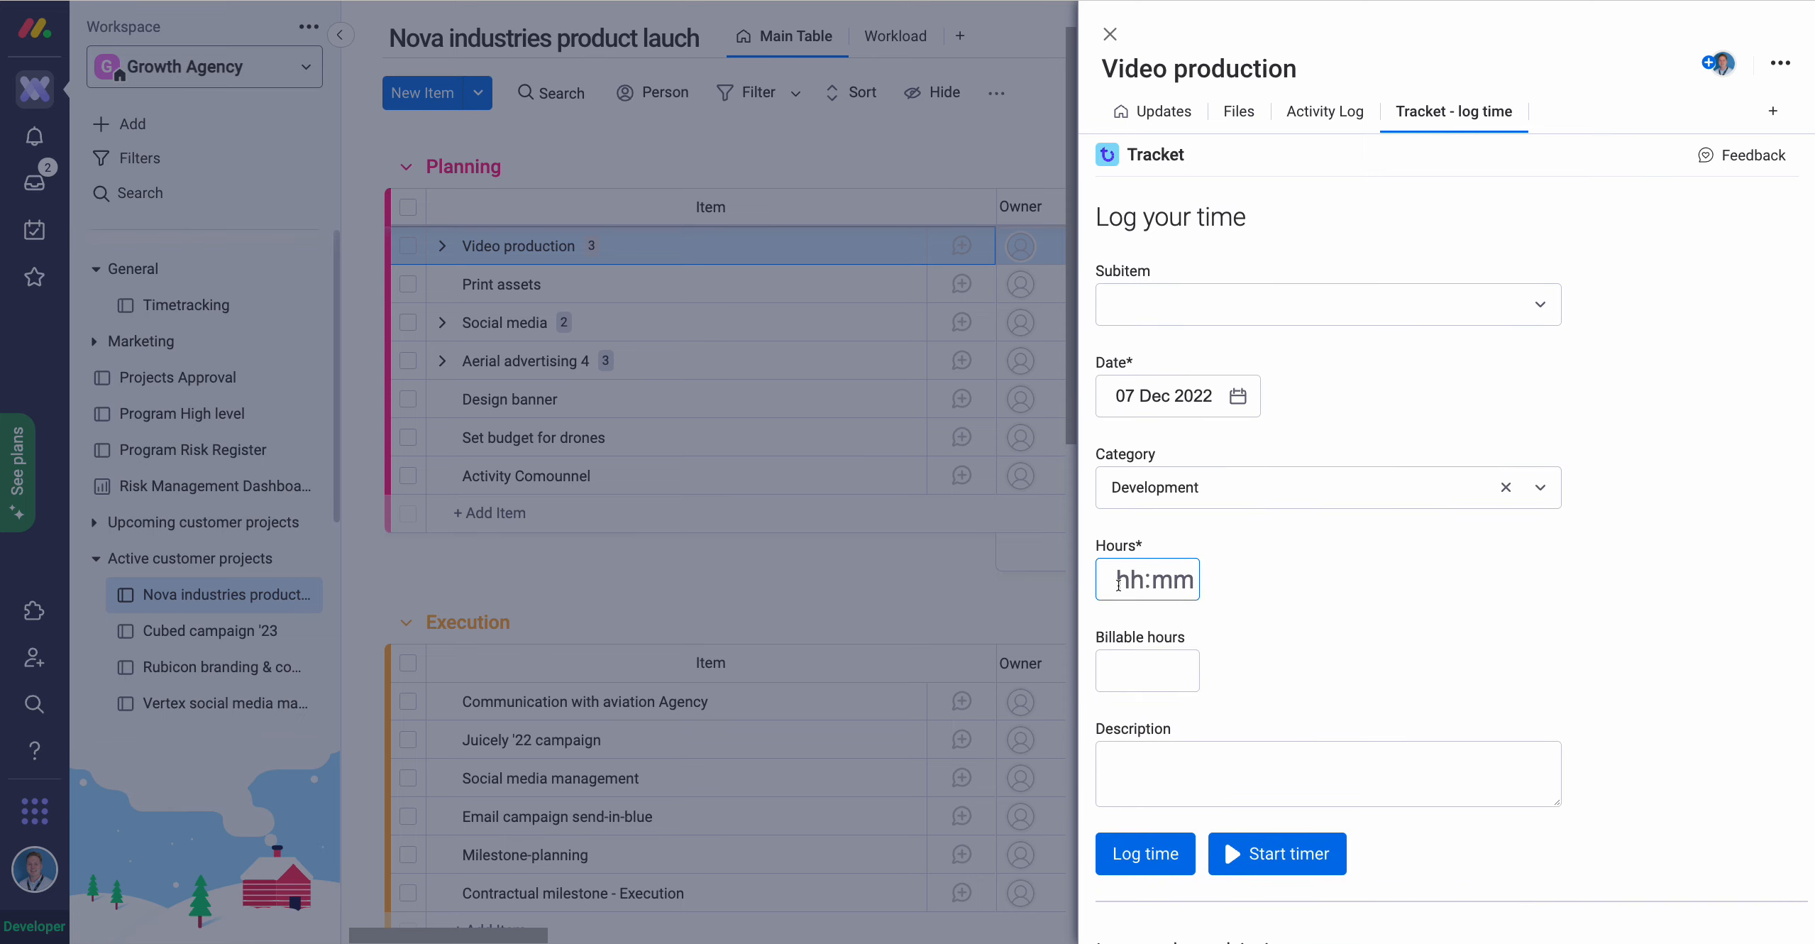
type("4")
left_click(1270, 611)
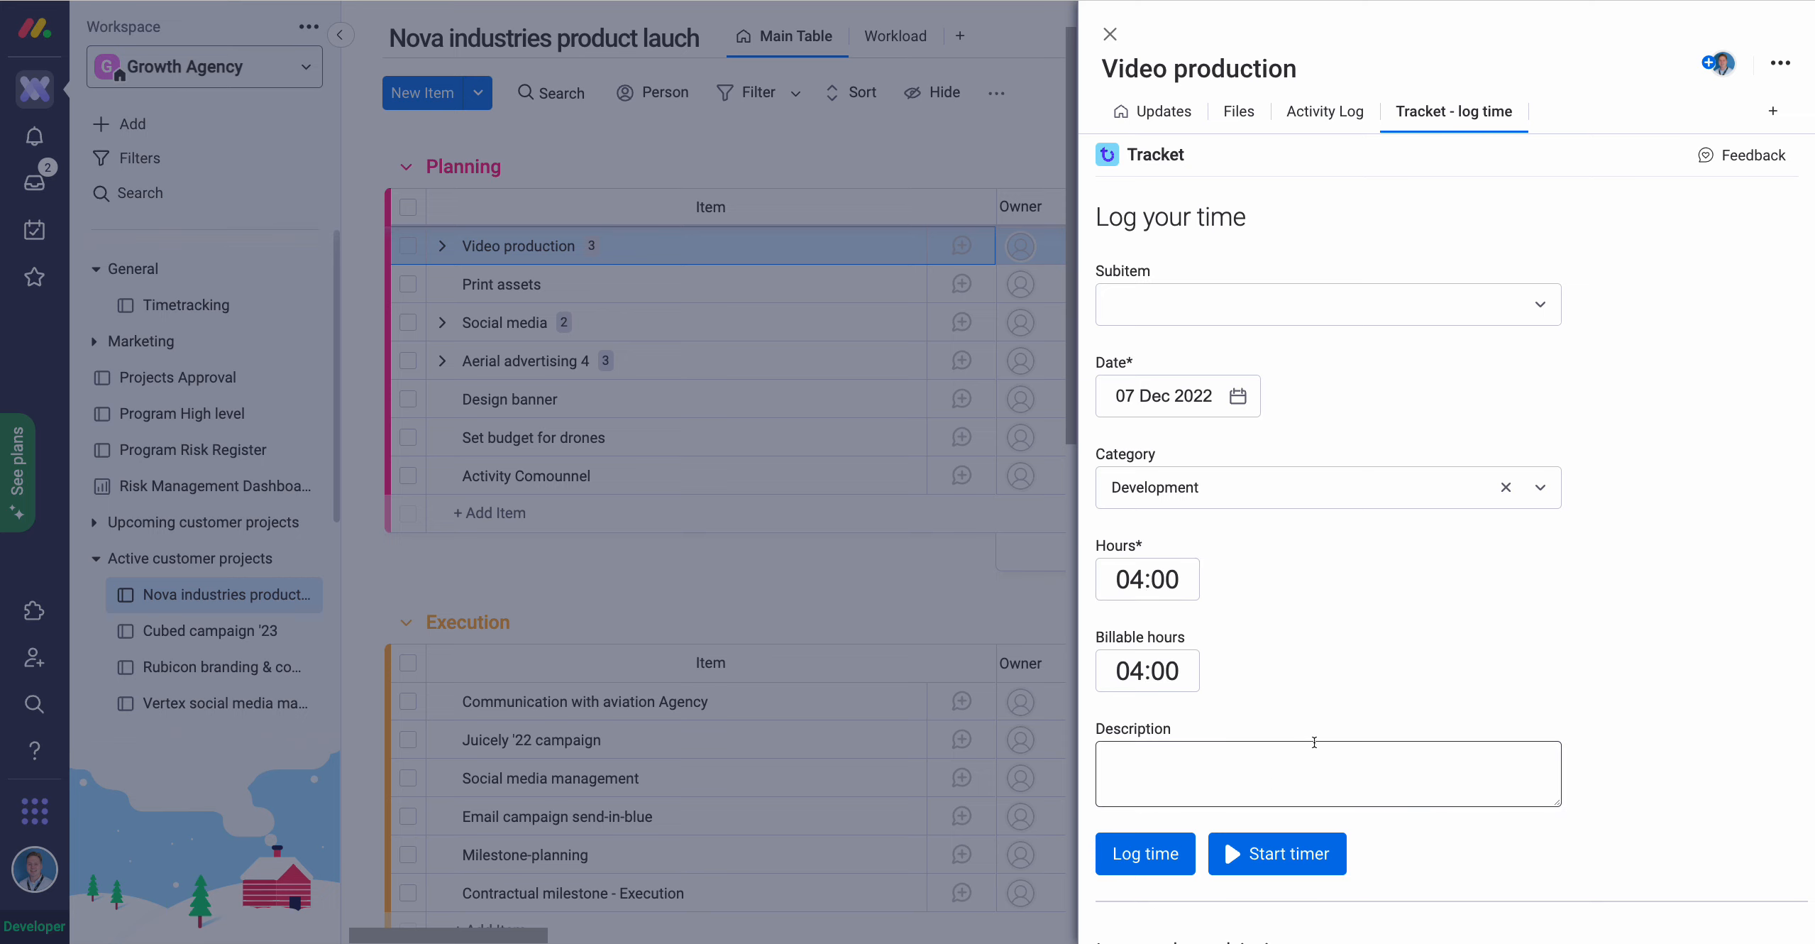
scroll(1224, 785, "down", 1)
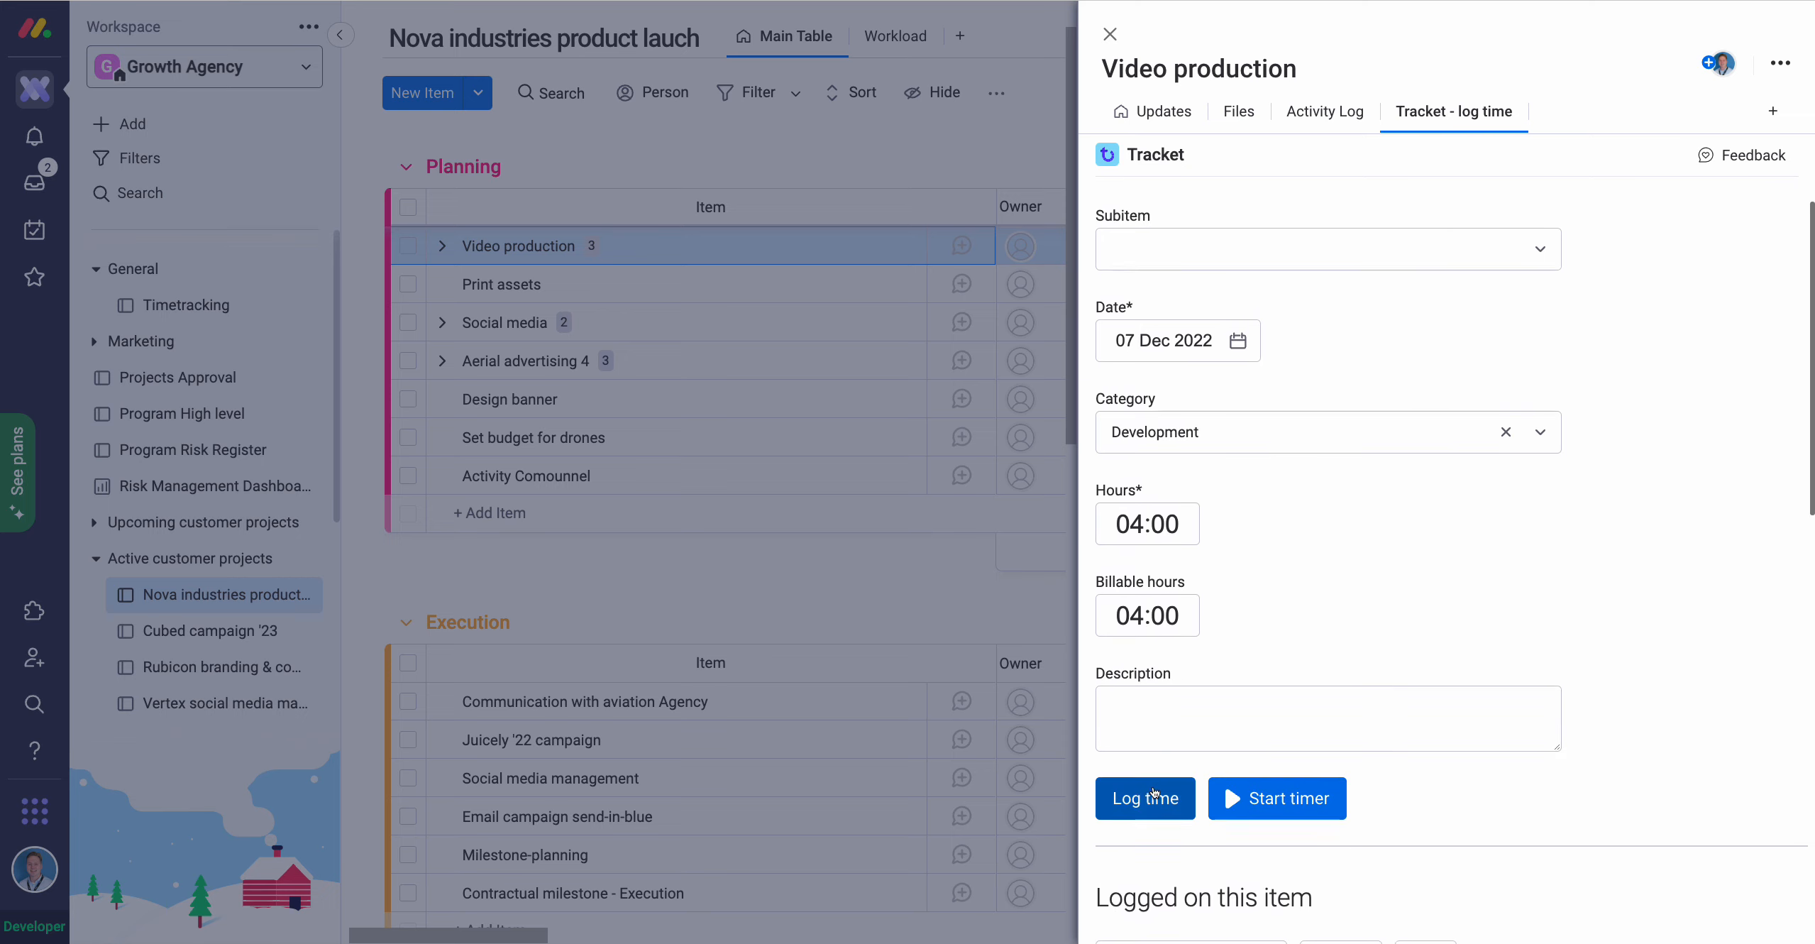
left_click(1193, 789)
Review the Logged on this item entries and 62:00 total, then close the item panel.
scroll(1224, 781, "down", 5)
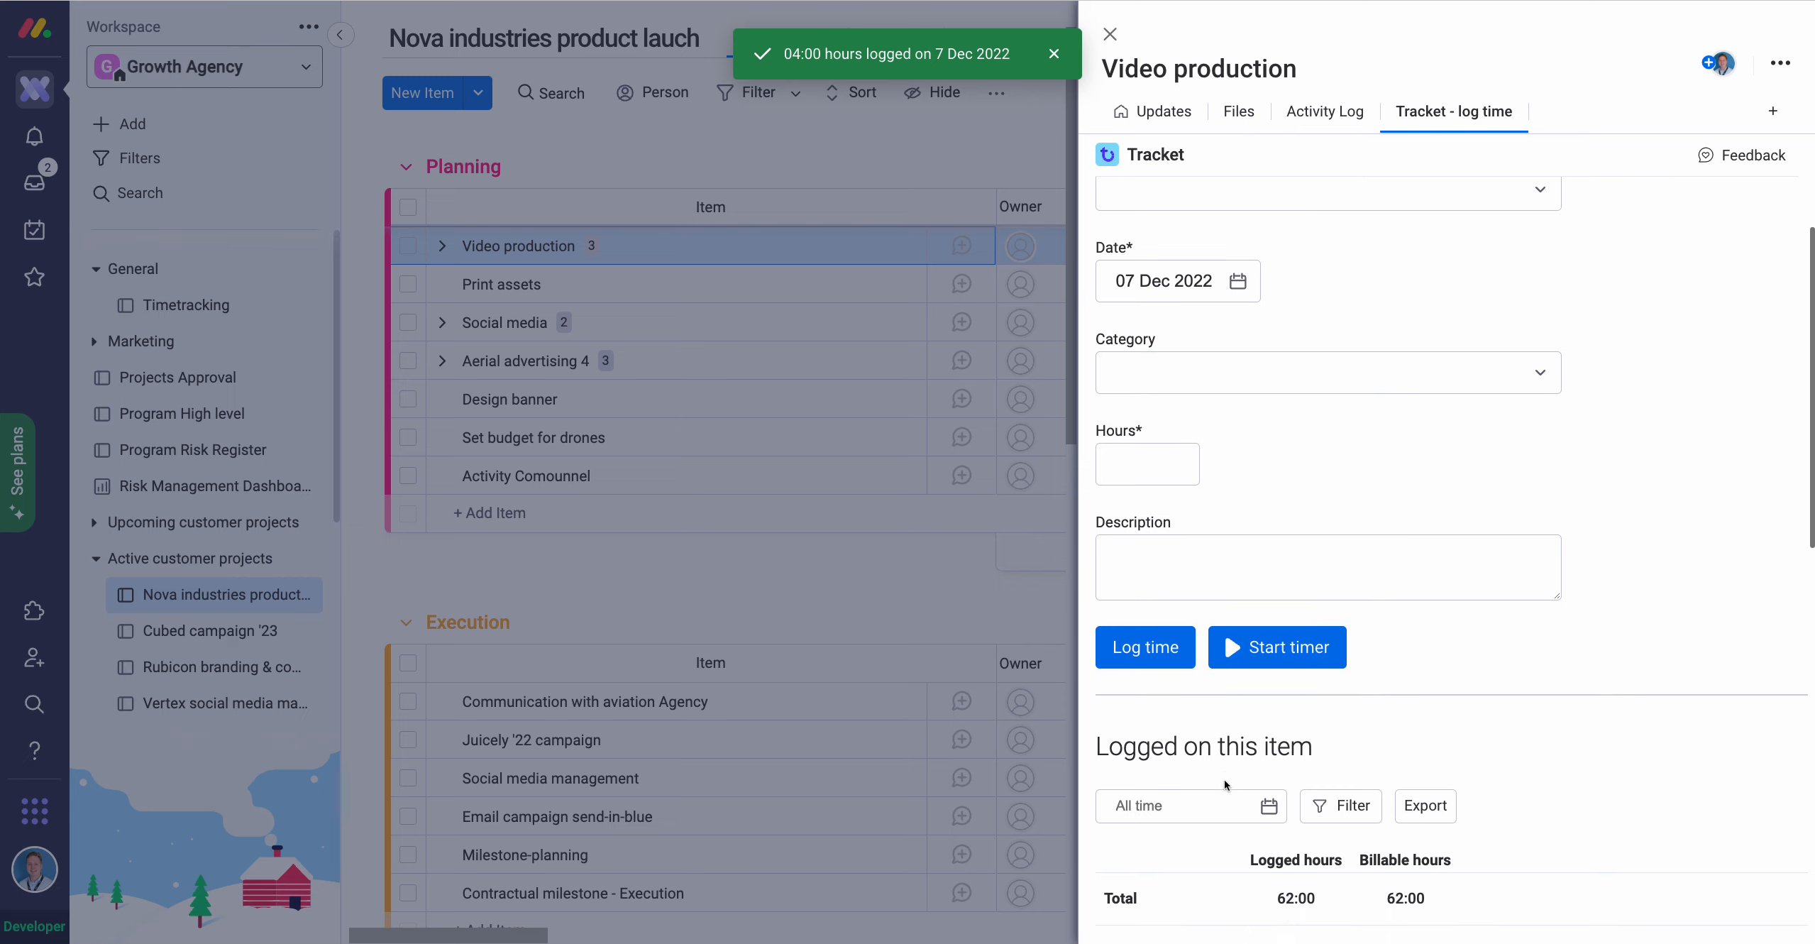
scroll(1224, 791, "down", 4)
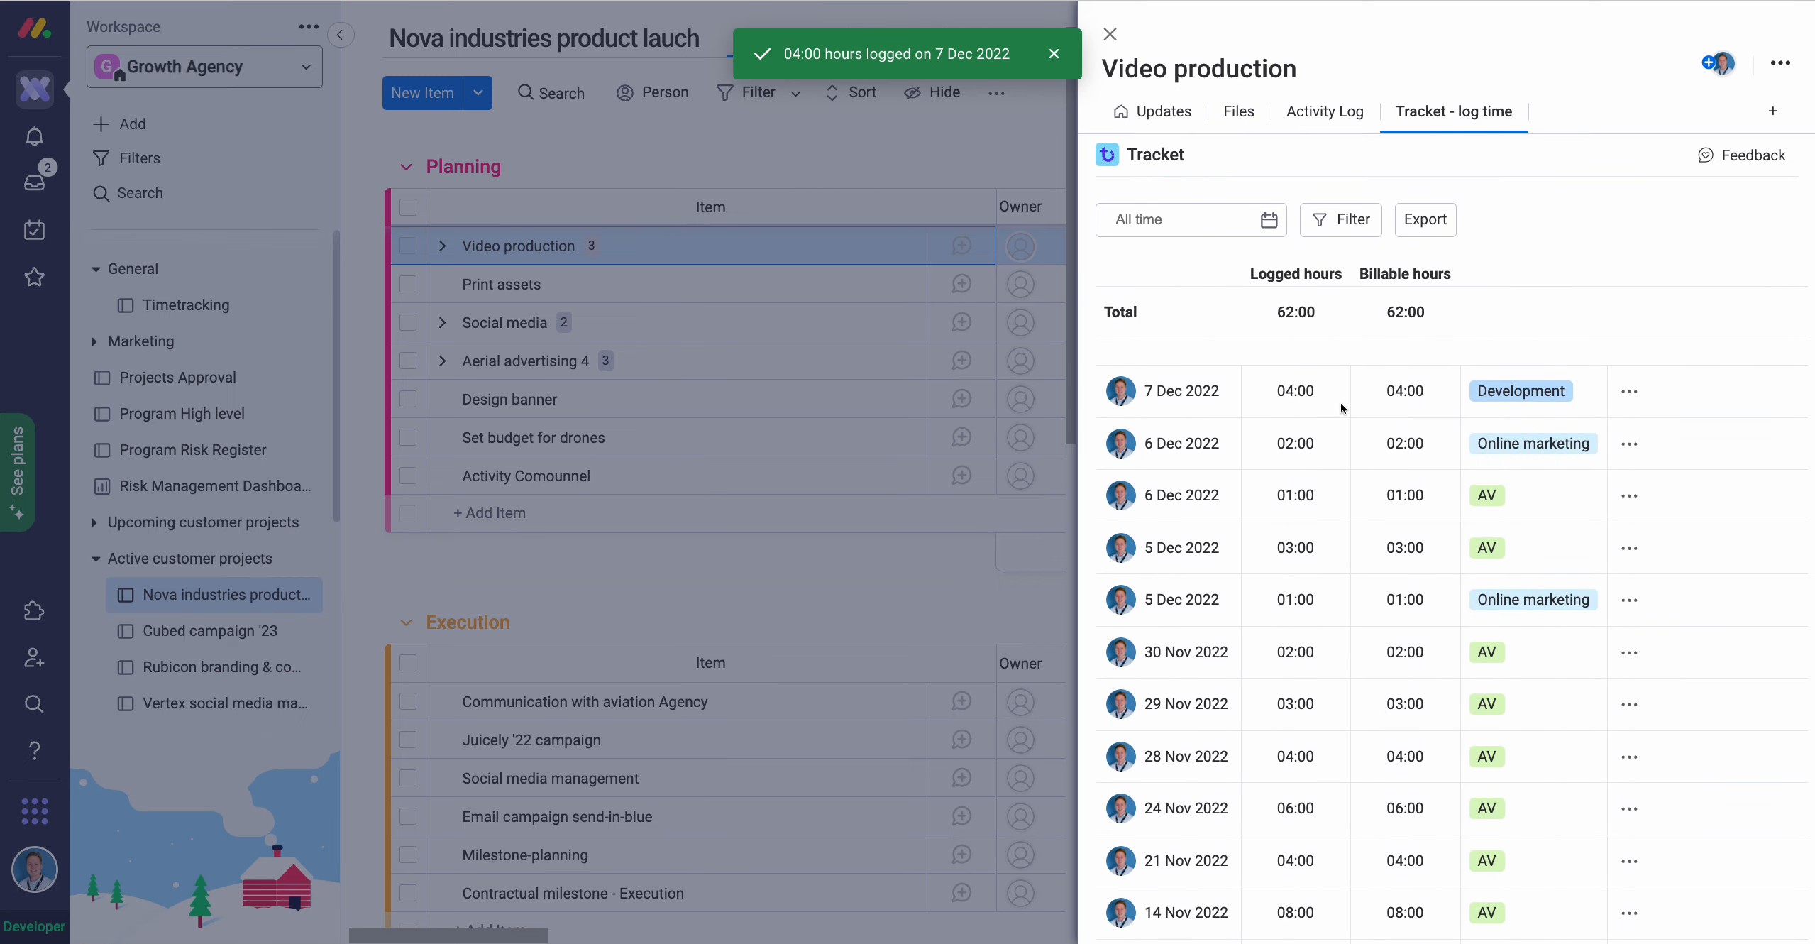
left_click_drag(1316, 314, 1275, 316)
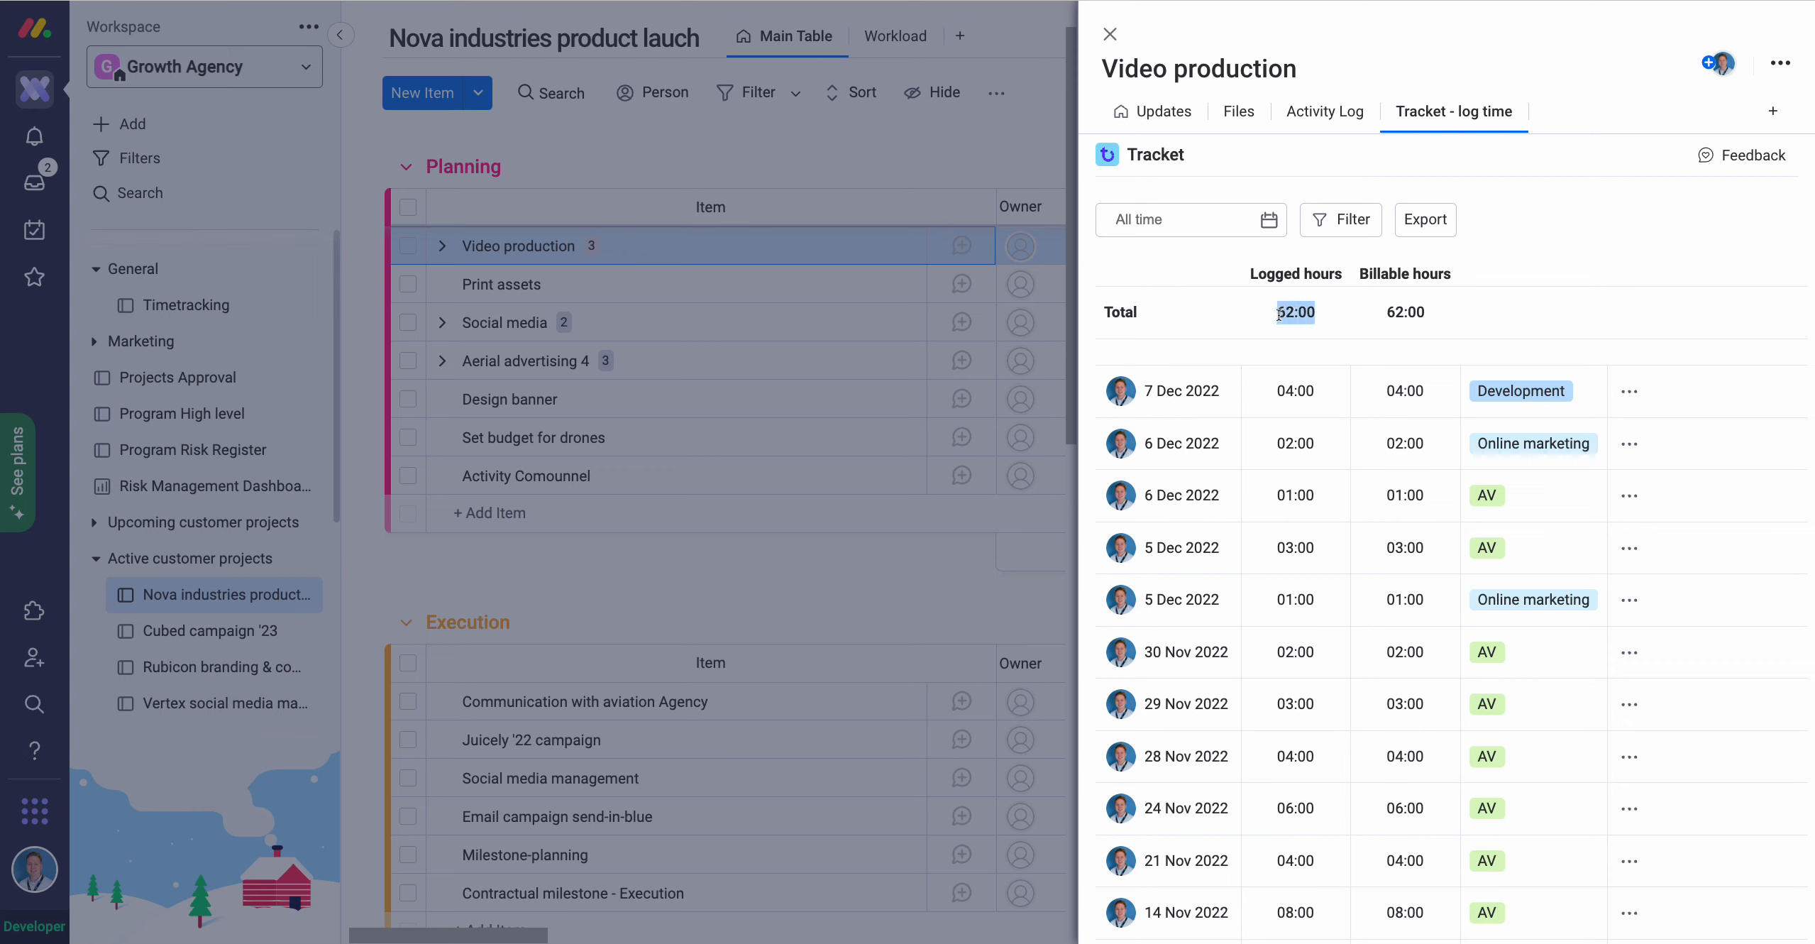
left_click(1273, 320)
scroll(1265, 335, "up", 5)
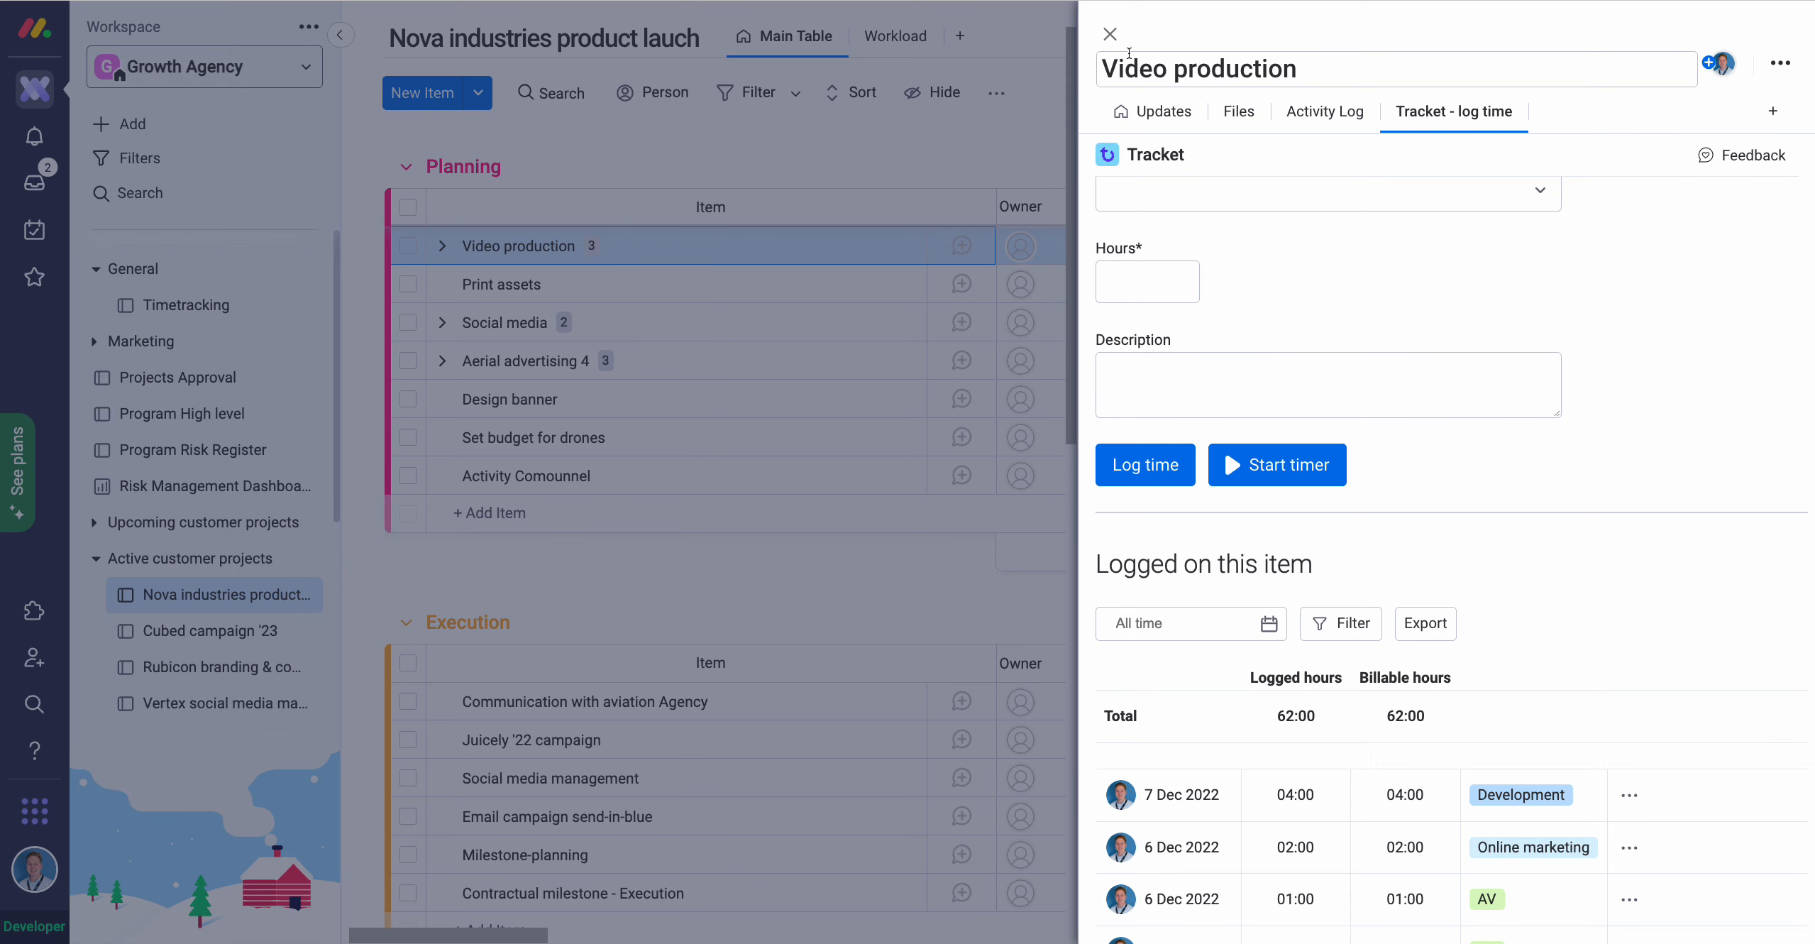
left_click(1110, 35)
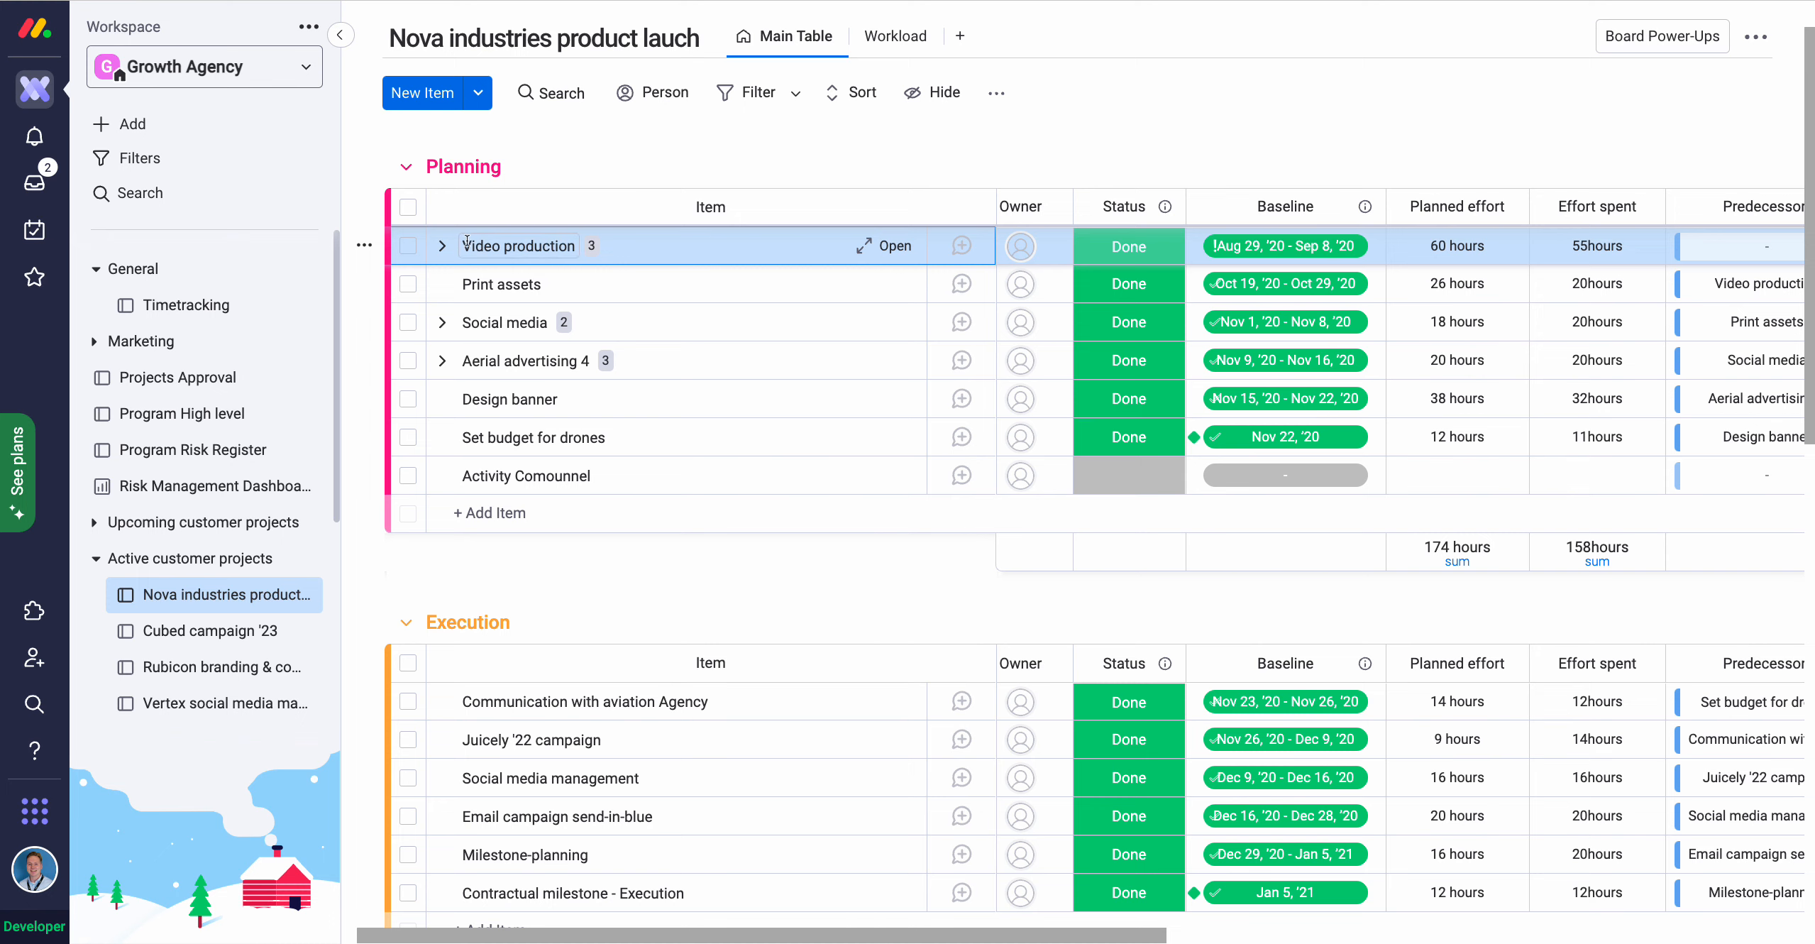
Open the Timetracking board's timesheet for 05–11 Dec, showing 17h of 40h.
left_click(227, 304)
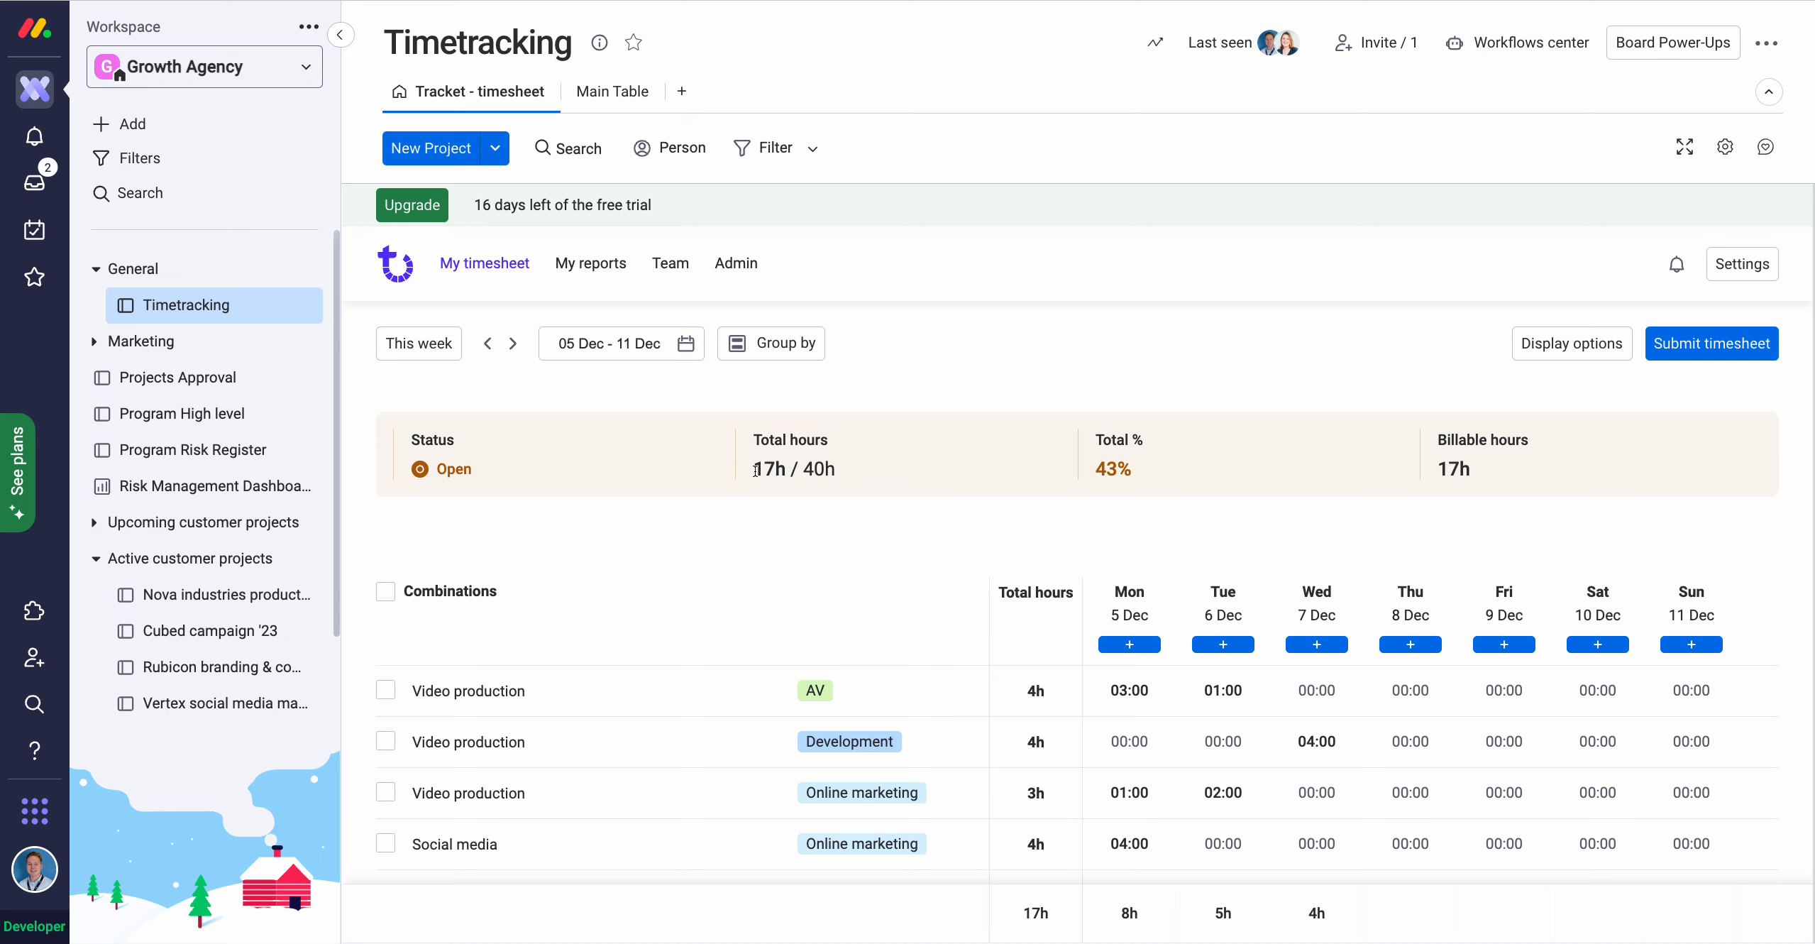
left_click_drag(757, 470, 785, 473)
left_click(781, 477)
scroll(807, 470, "down", 2)
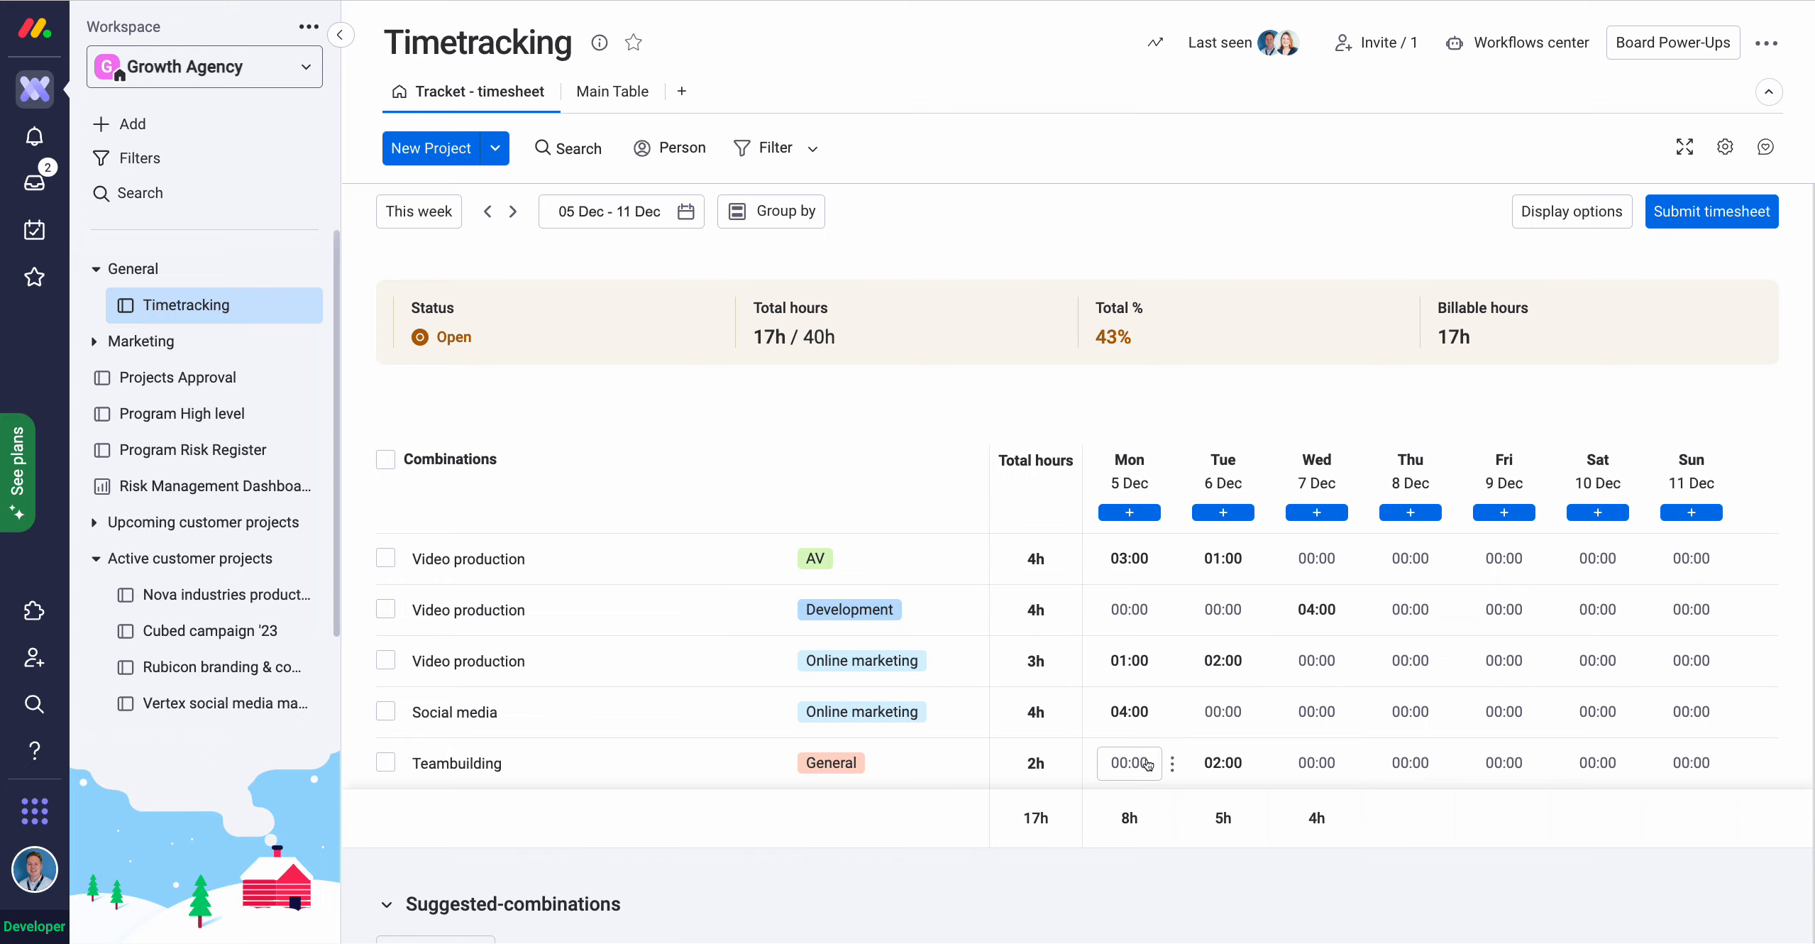
Enter 4 hours on Wednesday for the Video production AV row.
scroll(1145, 767, "down", 1)
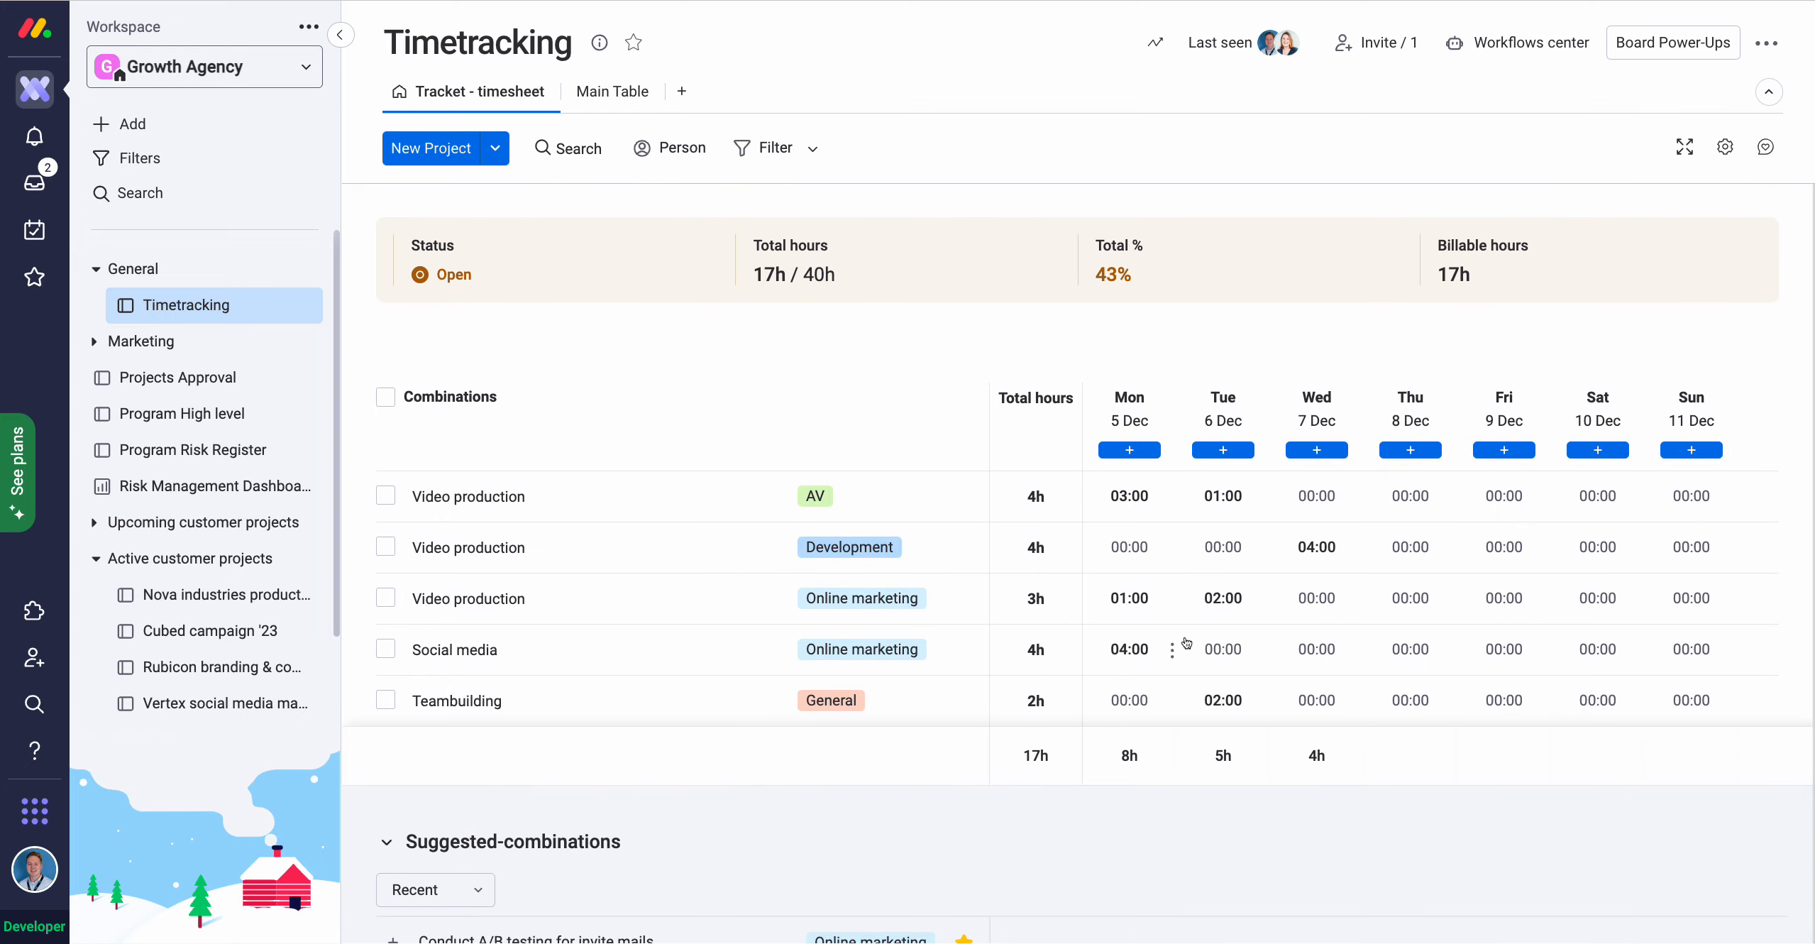
left_click(1306, 498)
type("4")
left_click(1366, 787)
Reduce Tuesday's Online marketing hours for Video production to 1.
left_click(1210, 598)
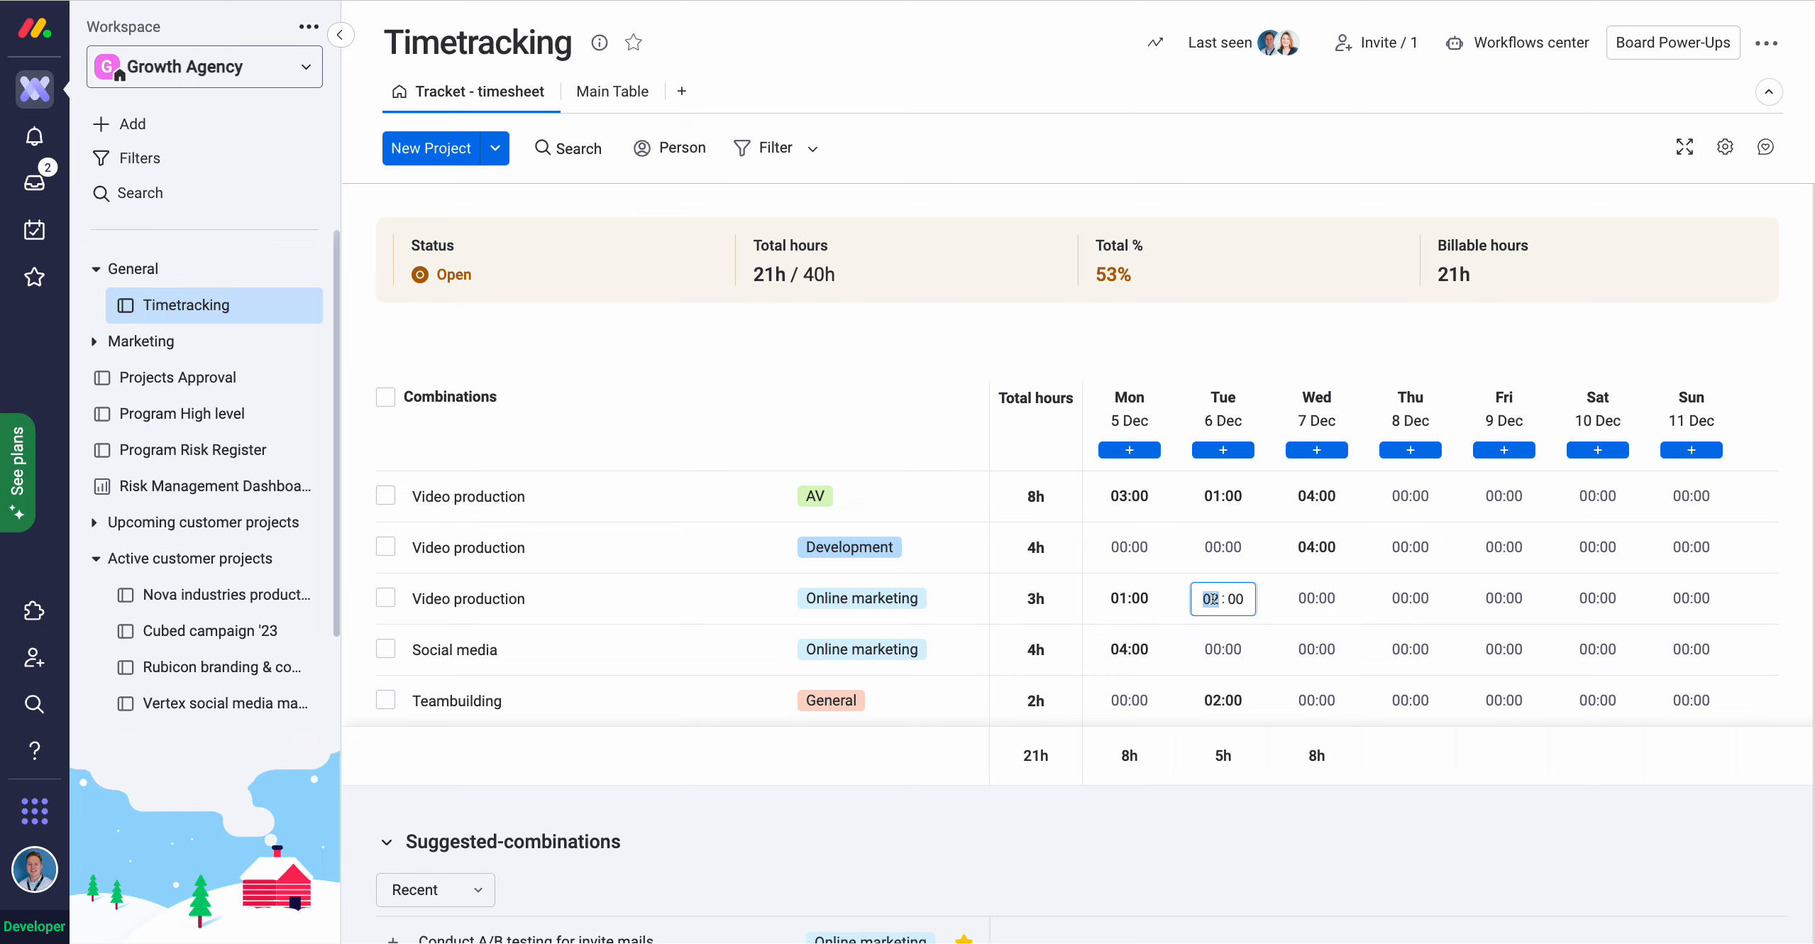
type("1")
left_click(1239, 767)
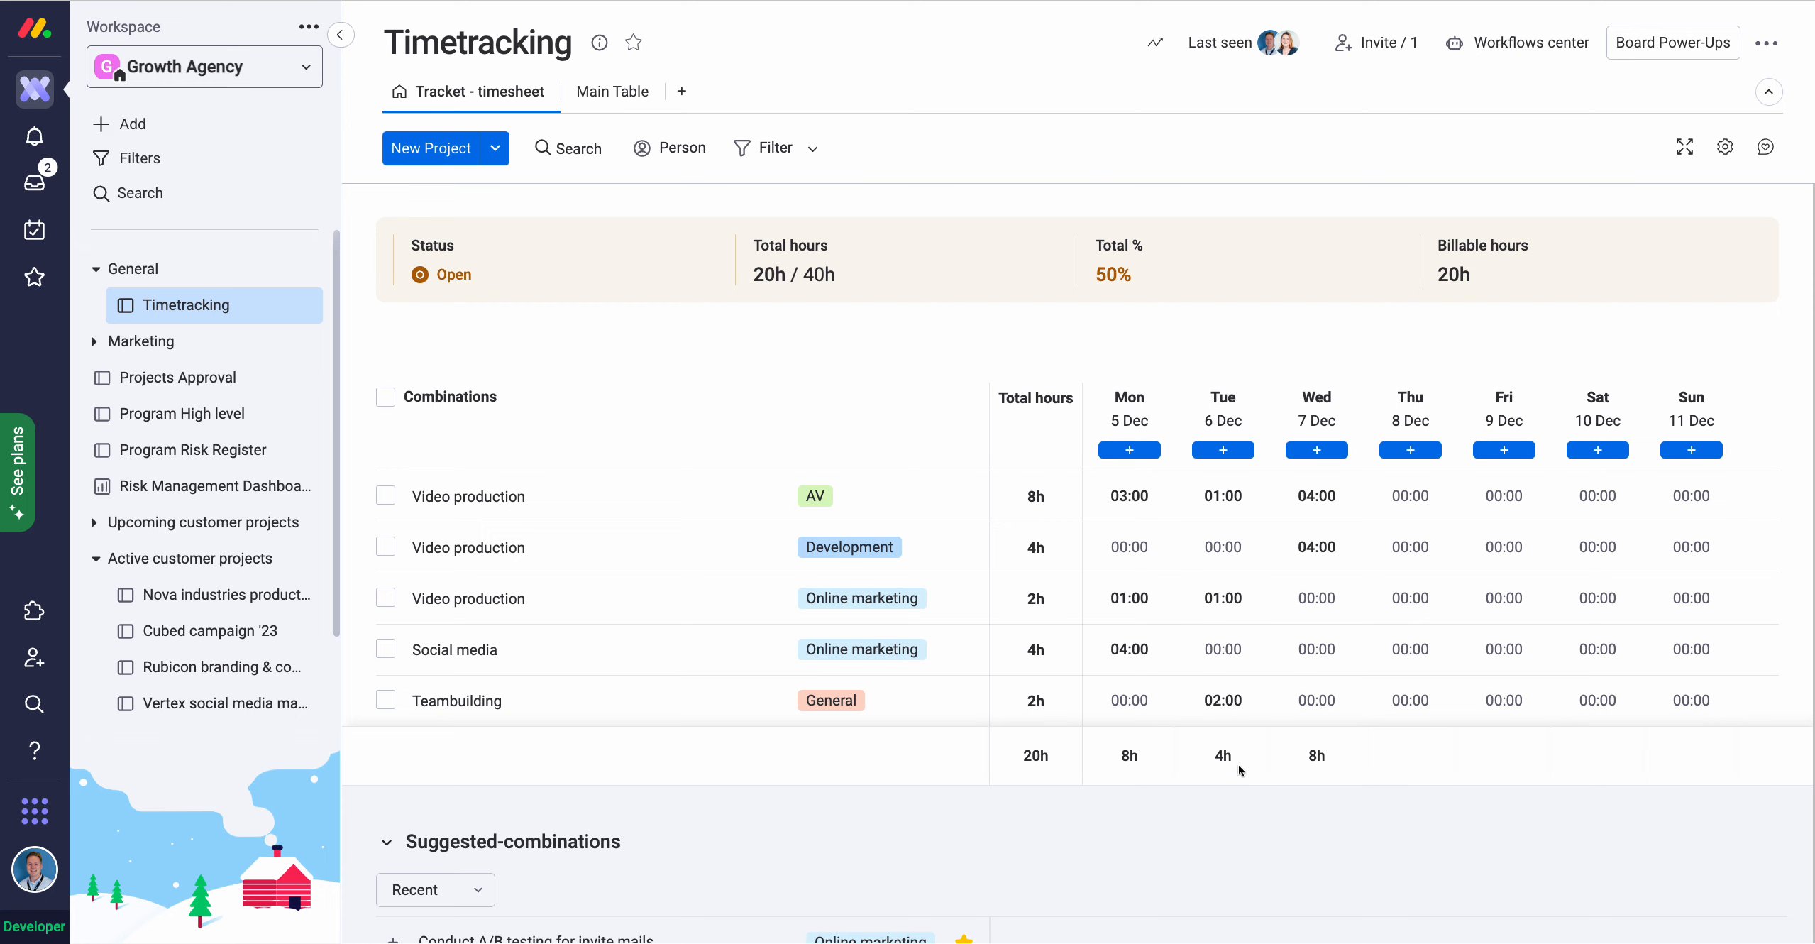
Switch the timesheet to the previous week, 28 Nov – 04 Dec.
scroll(1238, 764, "down", 1)
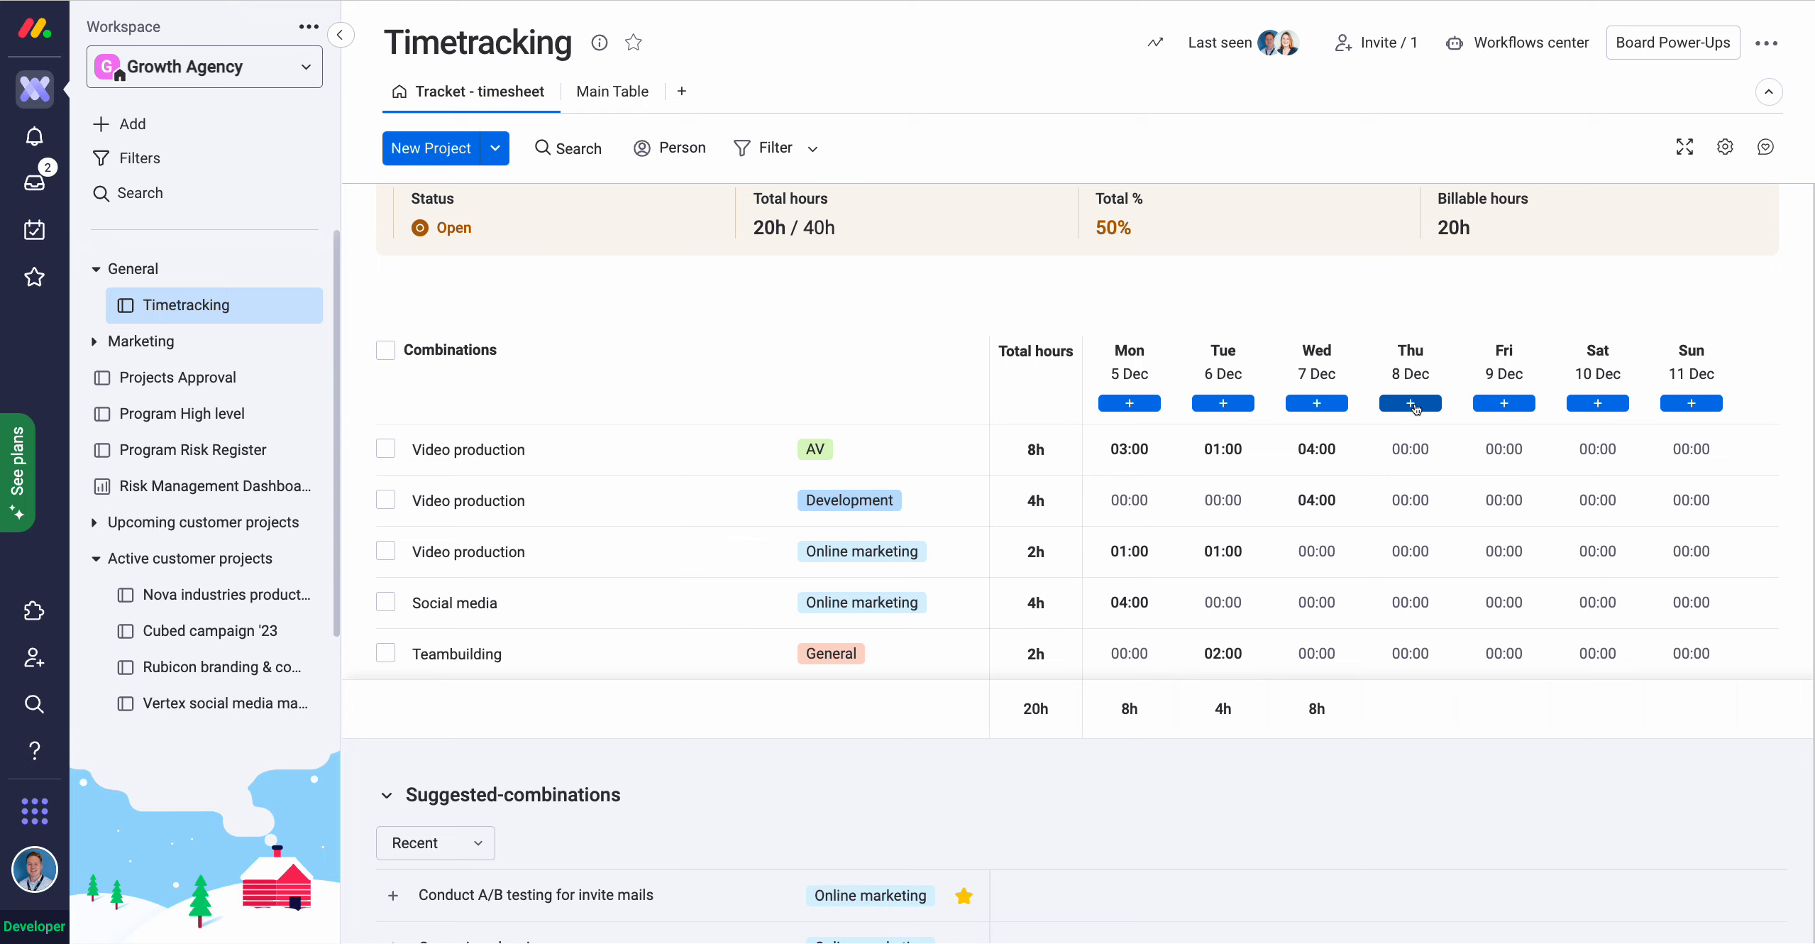
scroll(1414, 408, "down", 1)
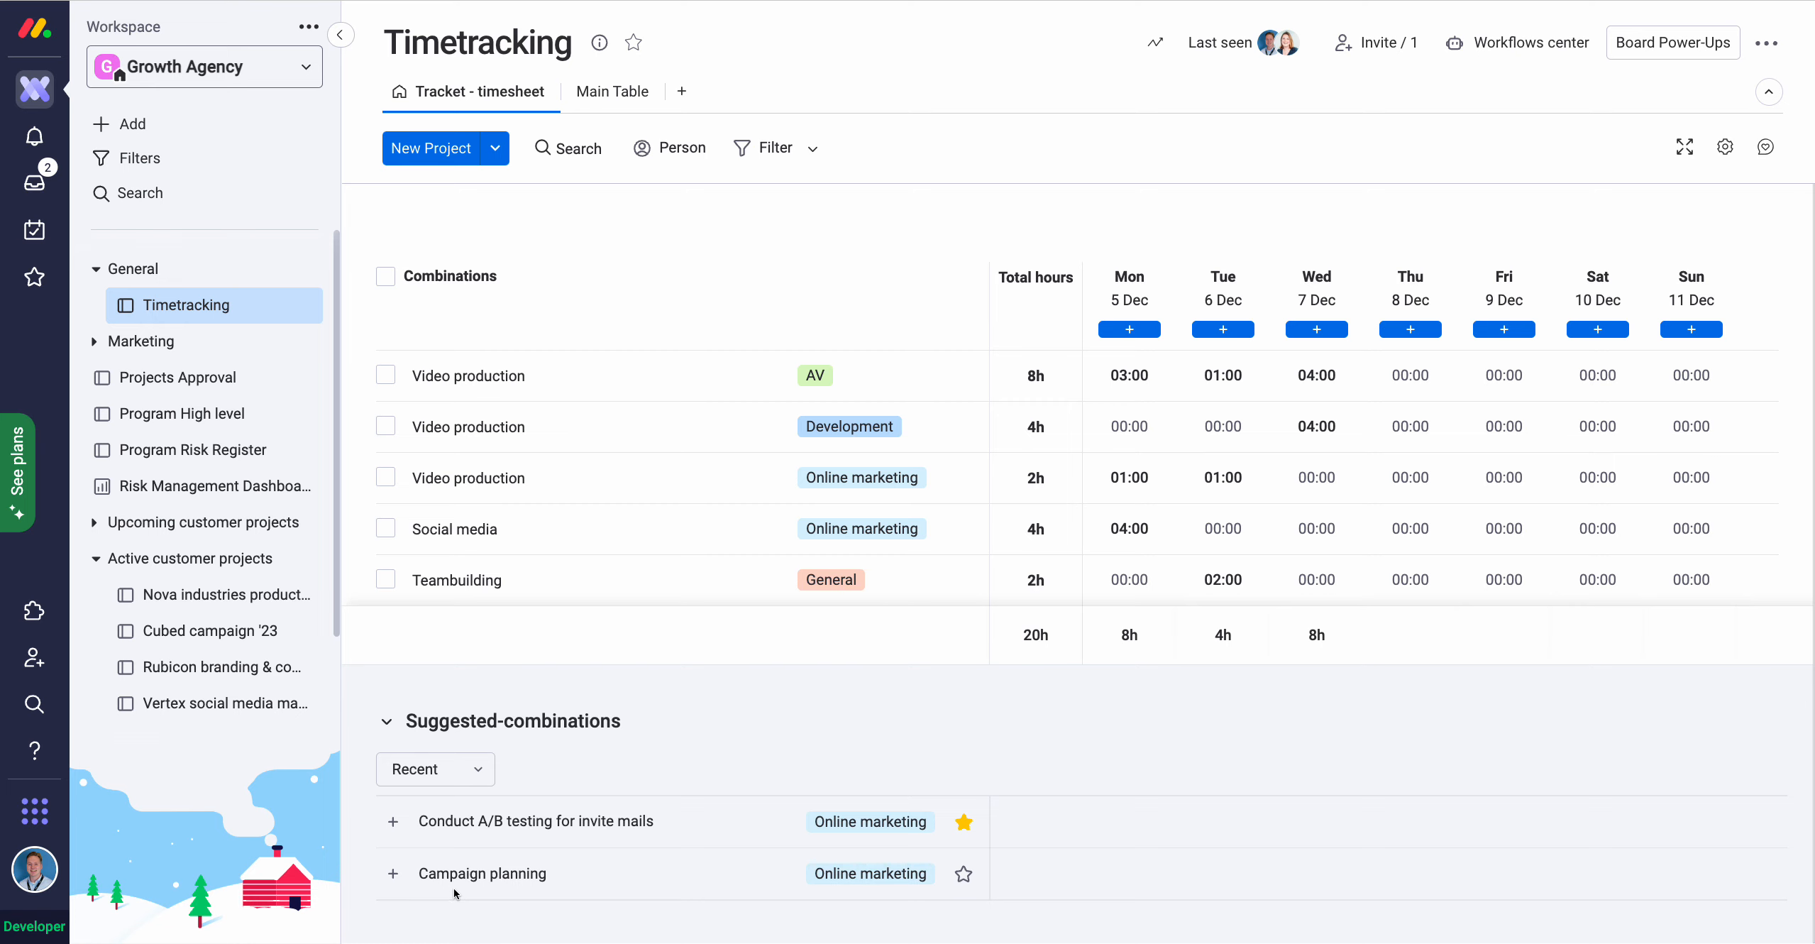
scroll(454, 887, "up", 4)
left_click(487, 306)
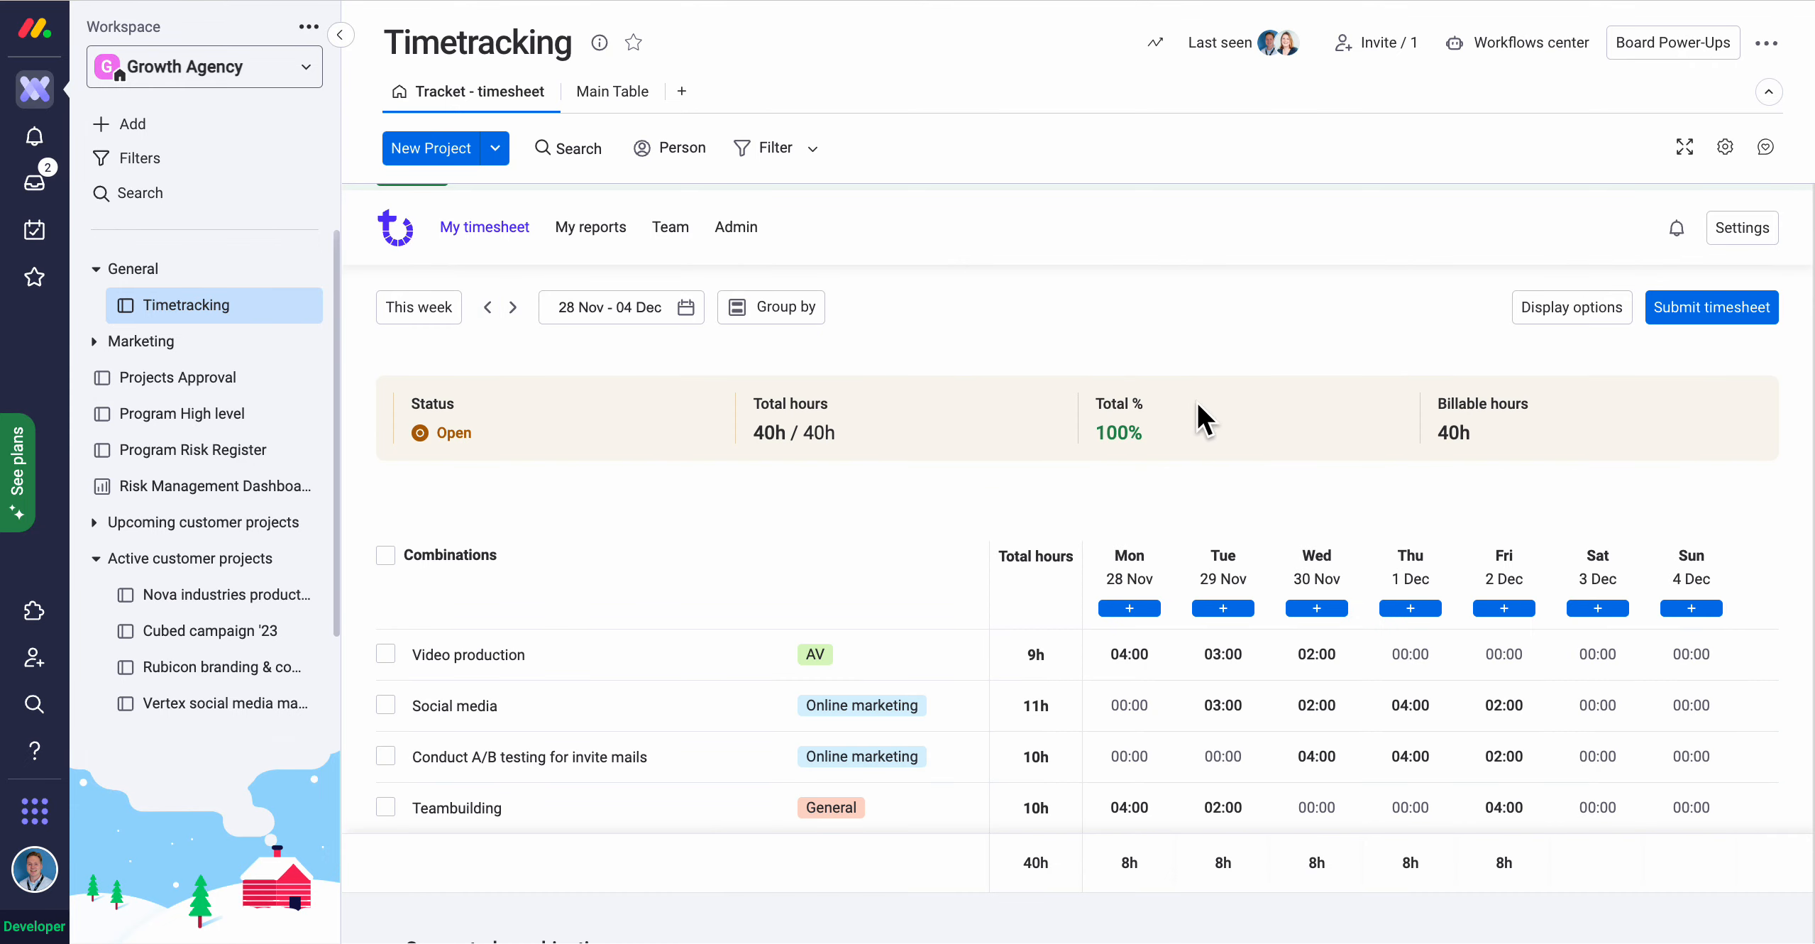
Submit the 28 Nov – 04 Dec timesheet to the first listed approver, then view team Approvals.
left_click(1702, 308)
left_click(1054, 563)
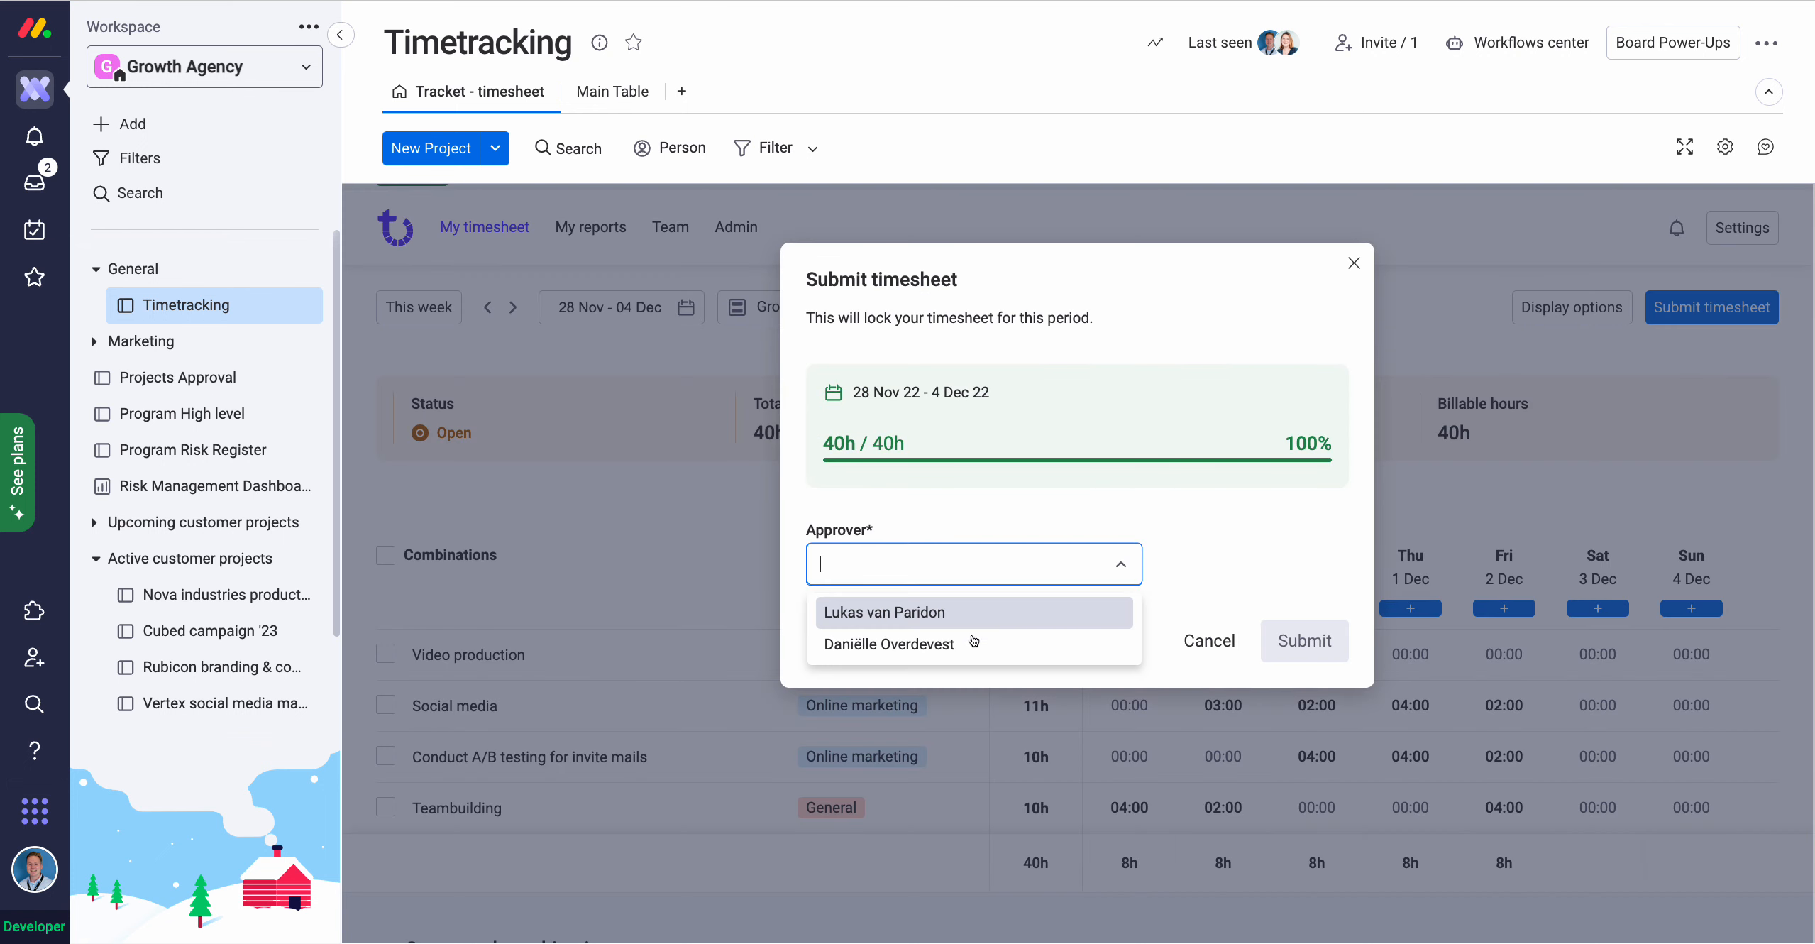
left_click(949, 611)
left_click(1295, 638)
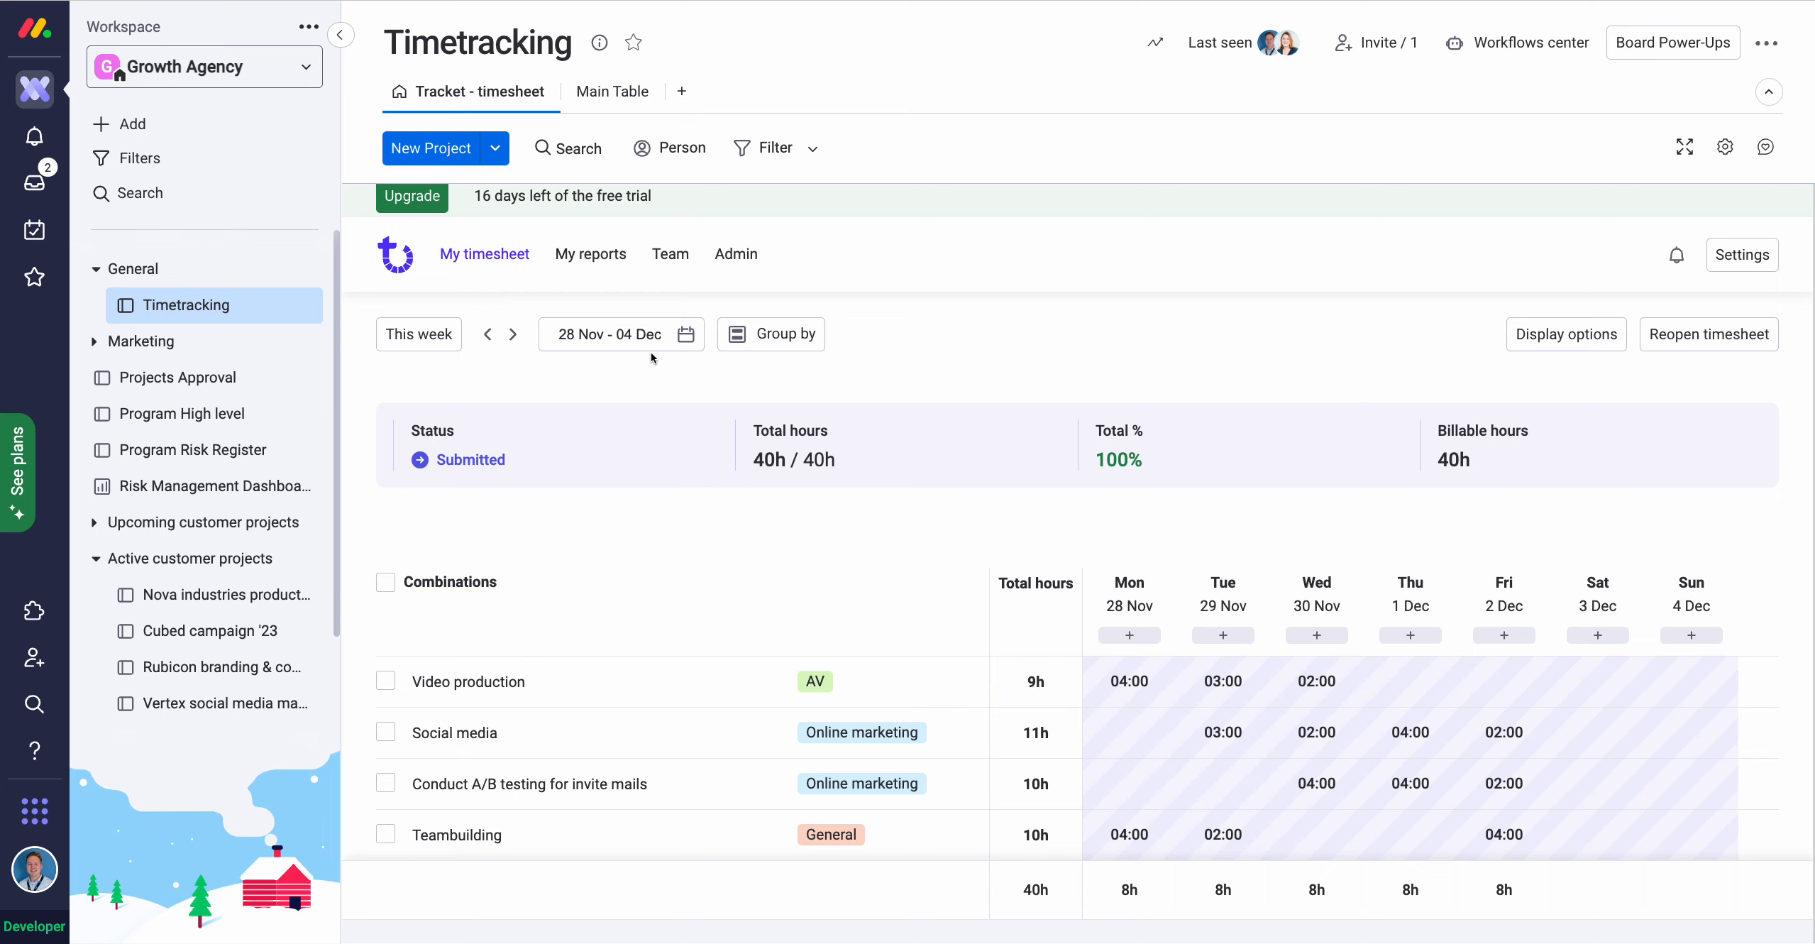
left_click(670, 264)
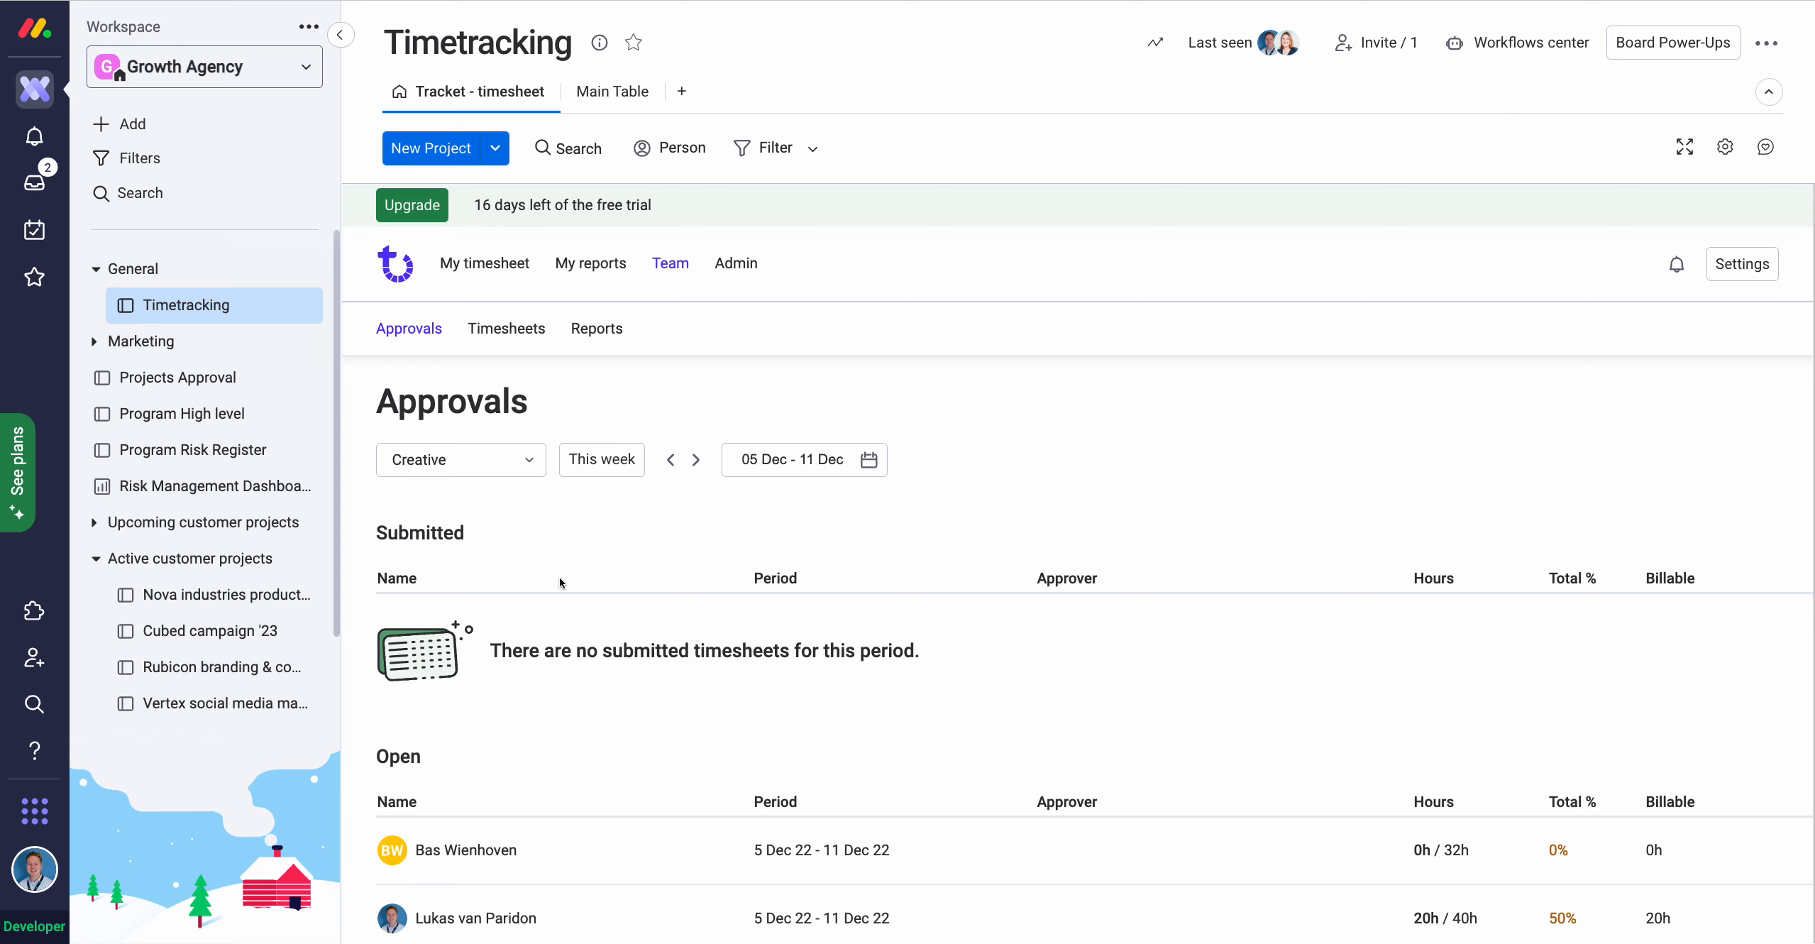
Show 28 Nov – 4 Dec approvals and approve the second submitted 40h timesheet.
scroll(570, 562, "down", 1)
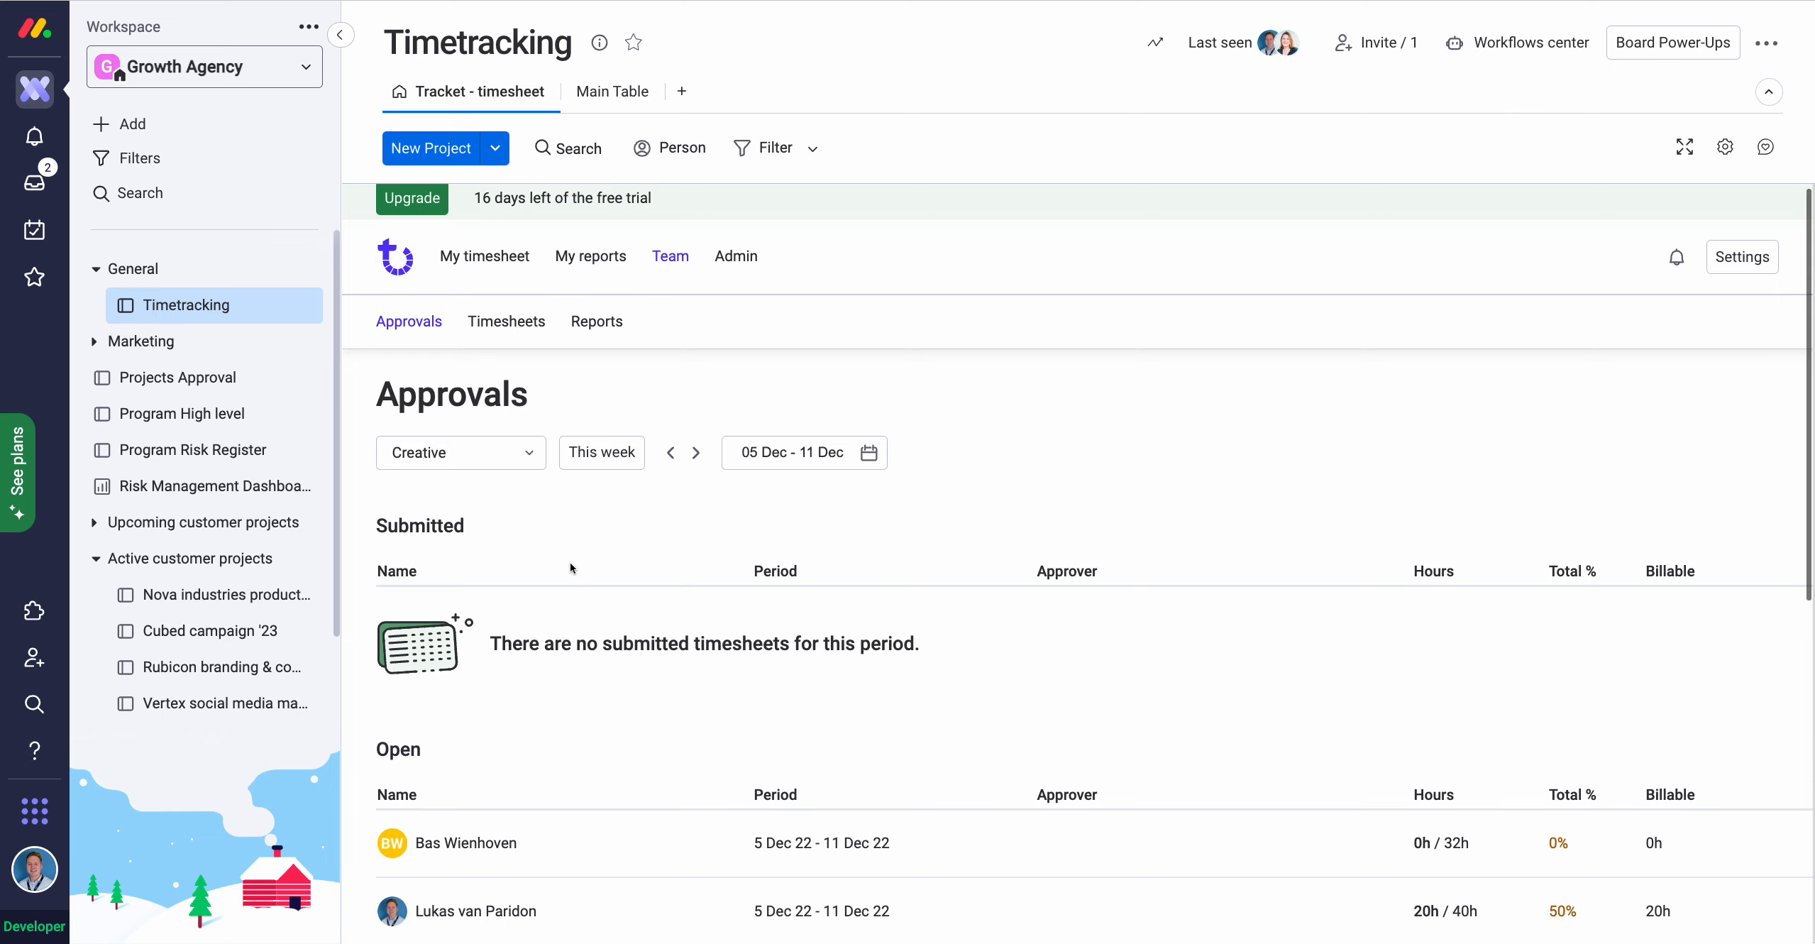
left_click(666, 454)
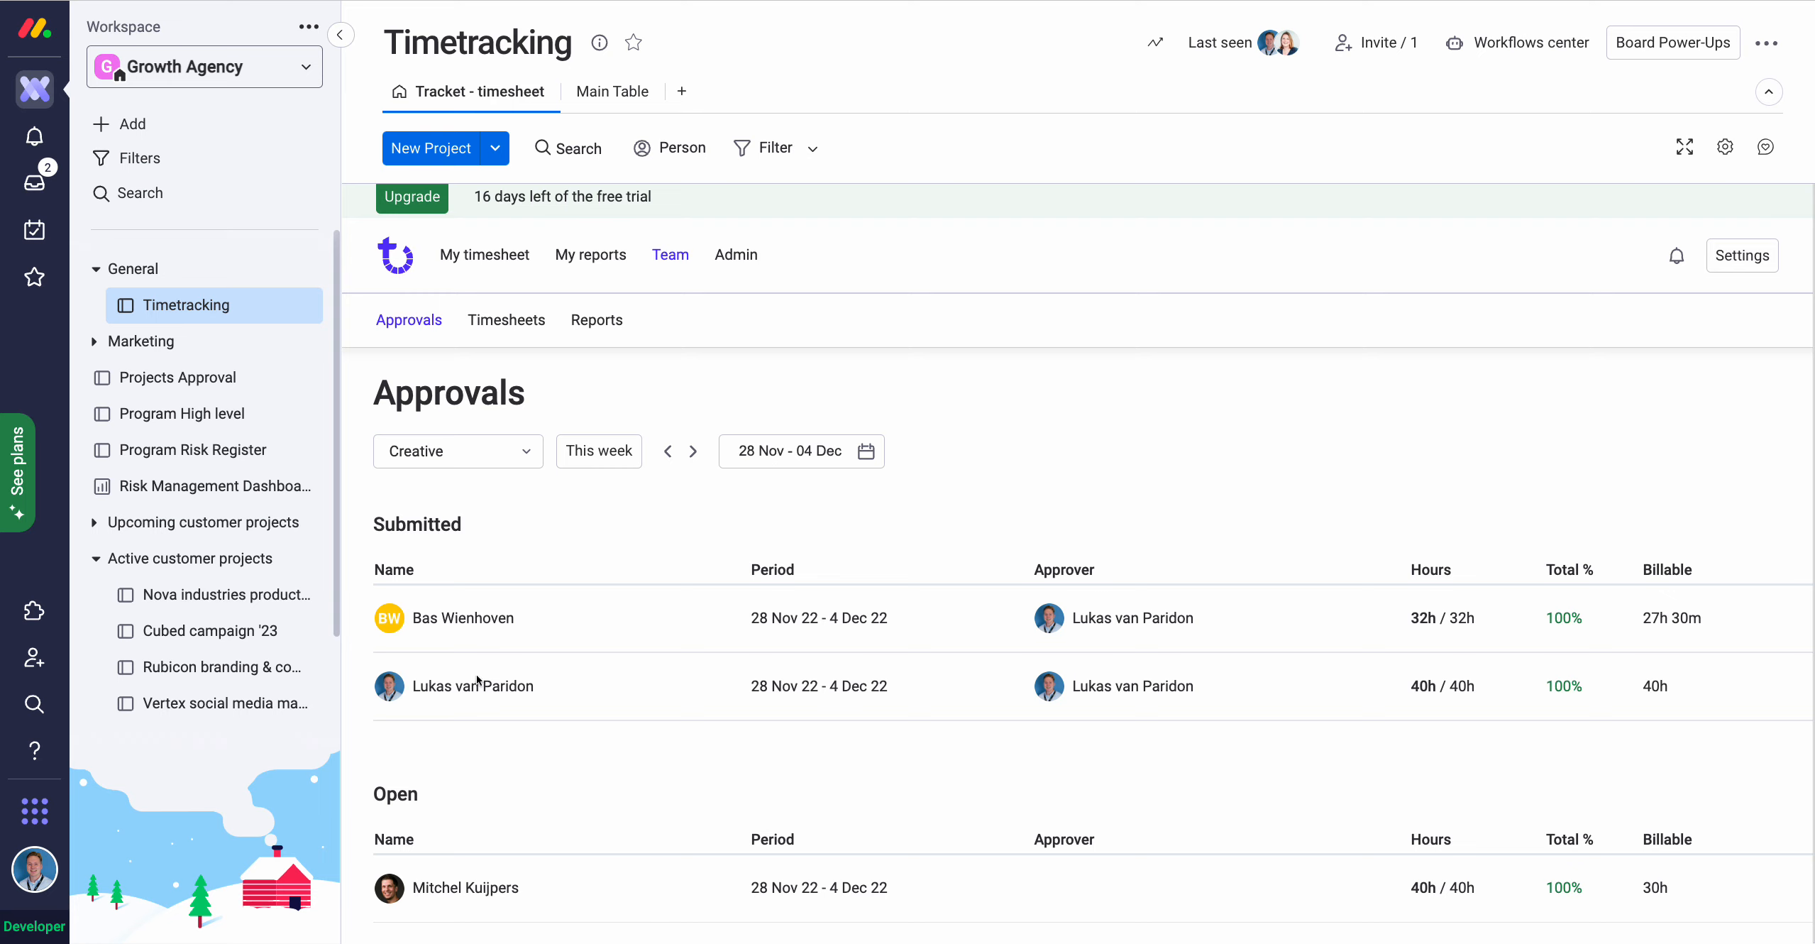
scroll(980, 683, "right", 3)
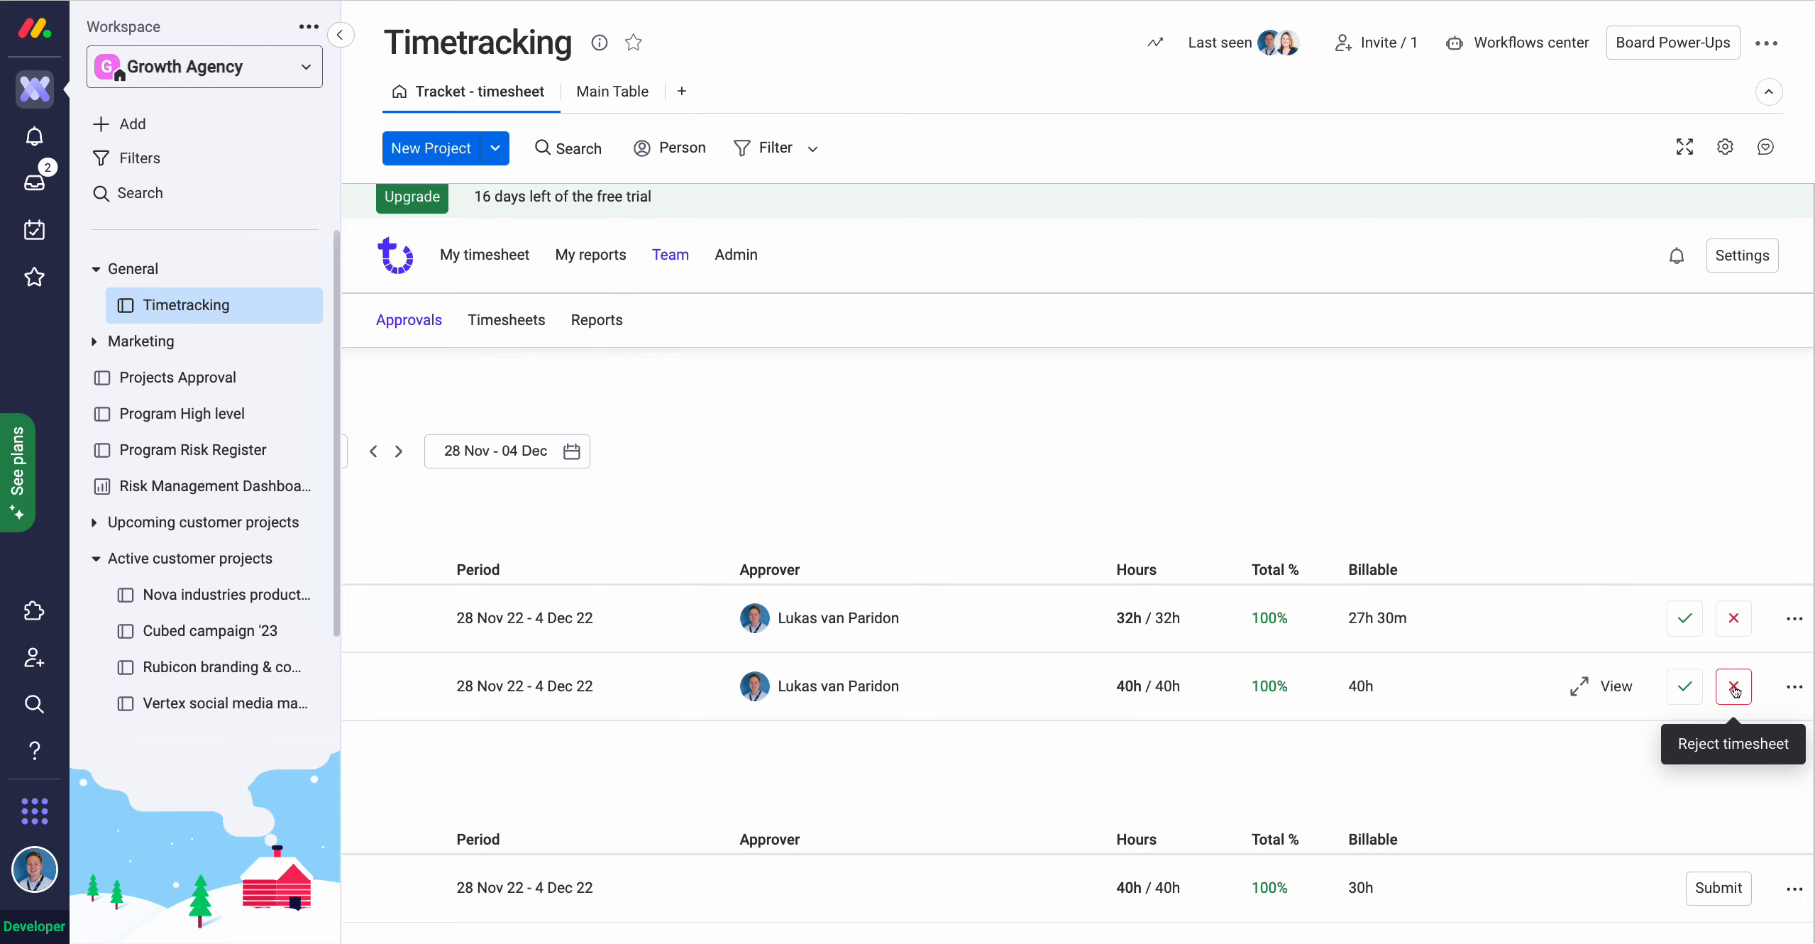
left_click(1684, 690)
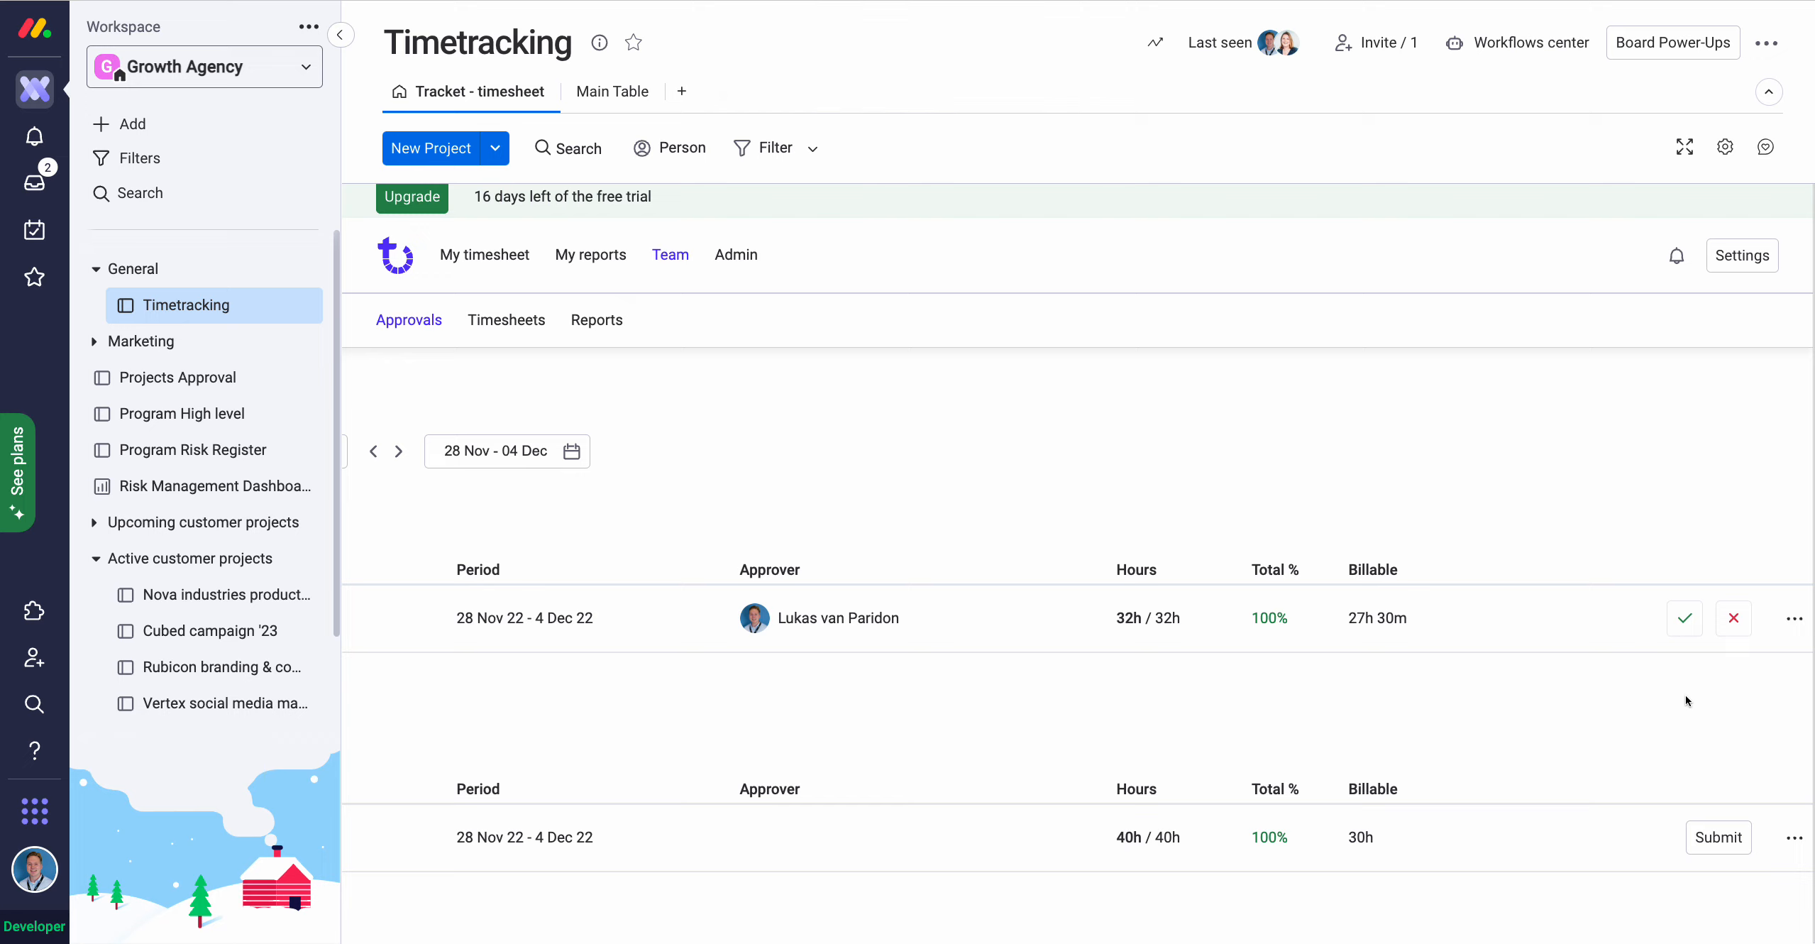
scroll(556, 517, "left", 4)
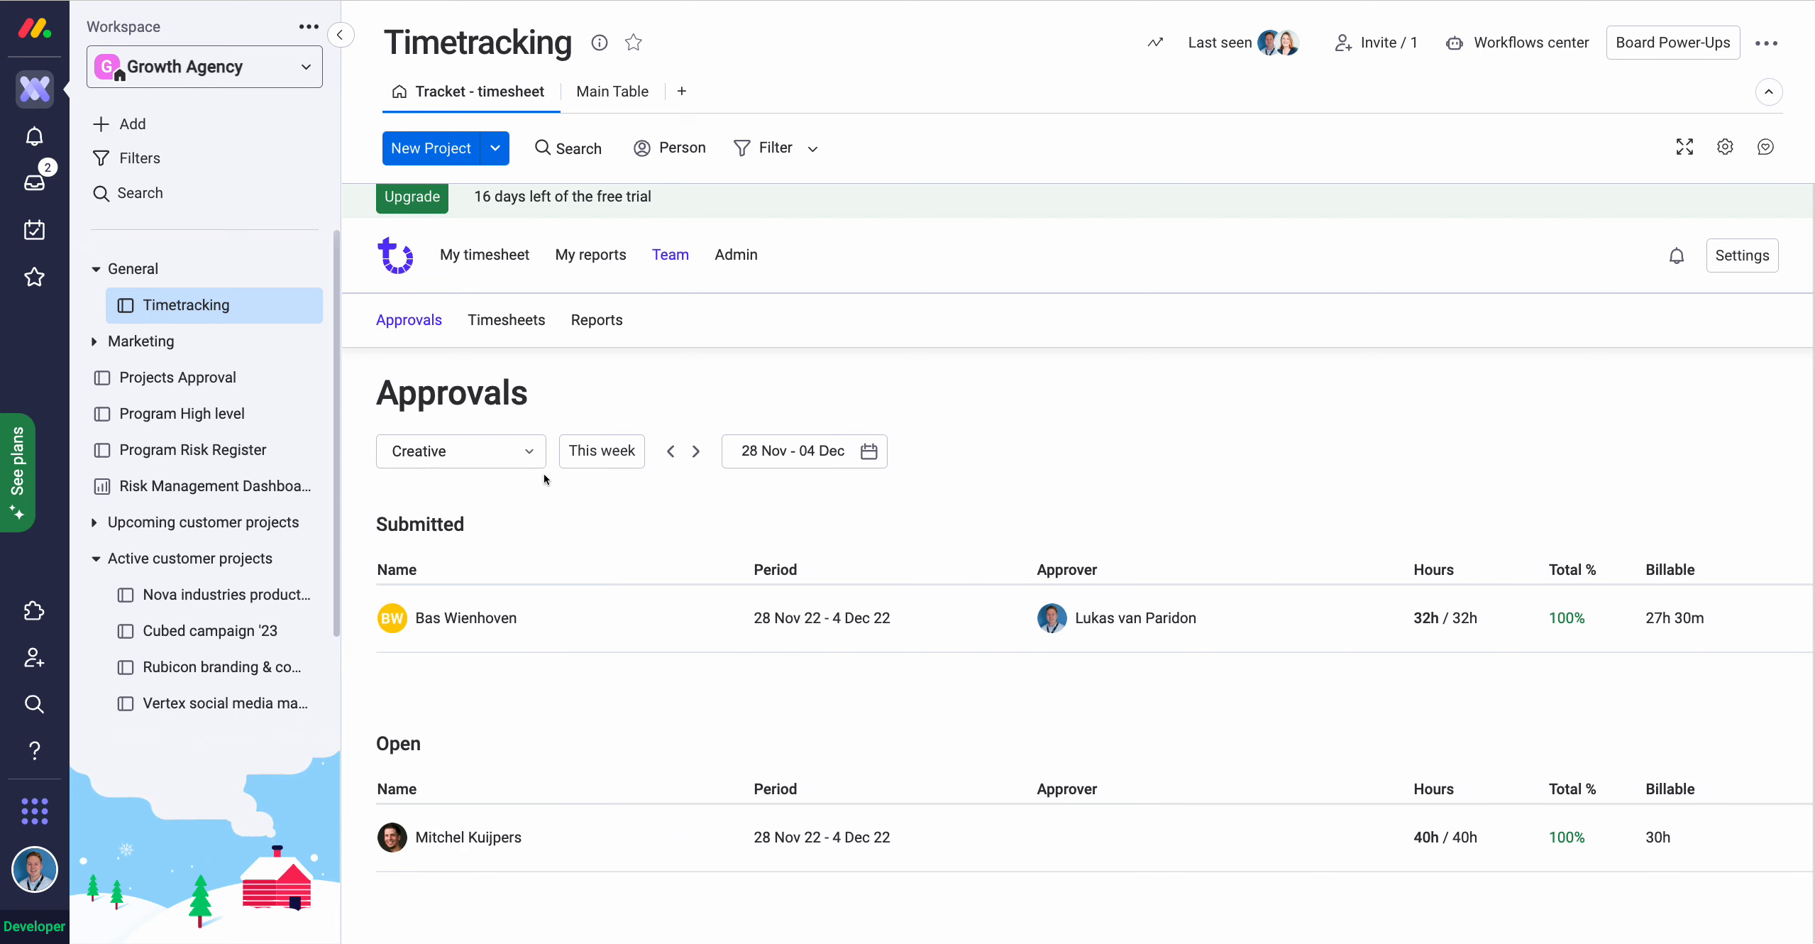
In team Timesheets, select another member and browse their open 39h/40h week.
left_click(508, 324)
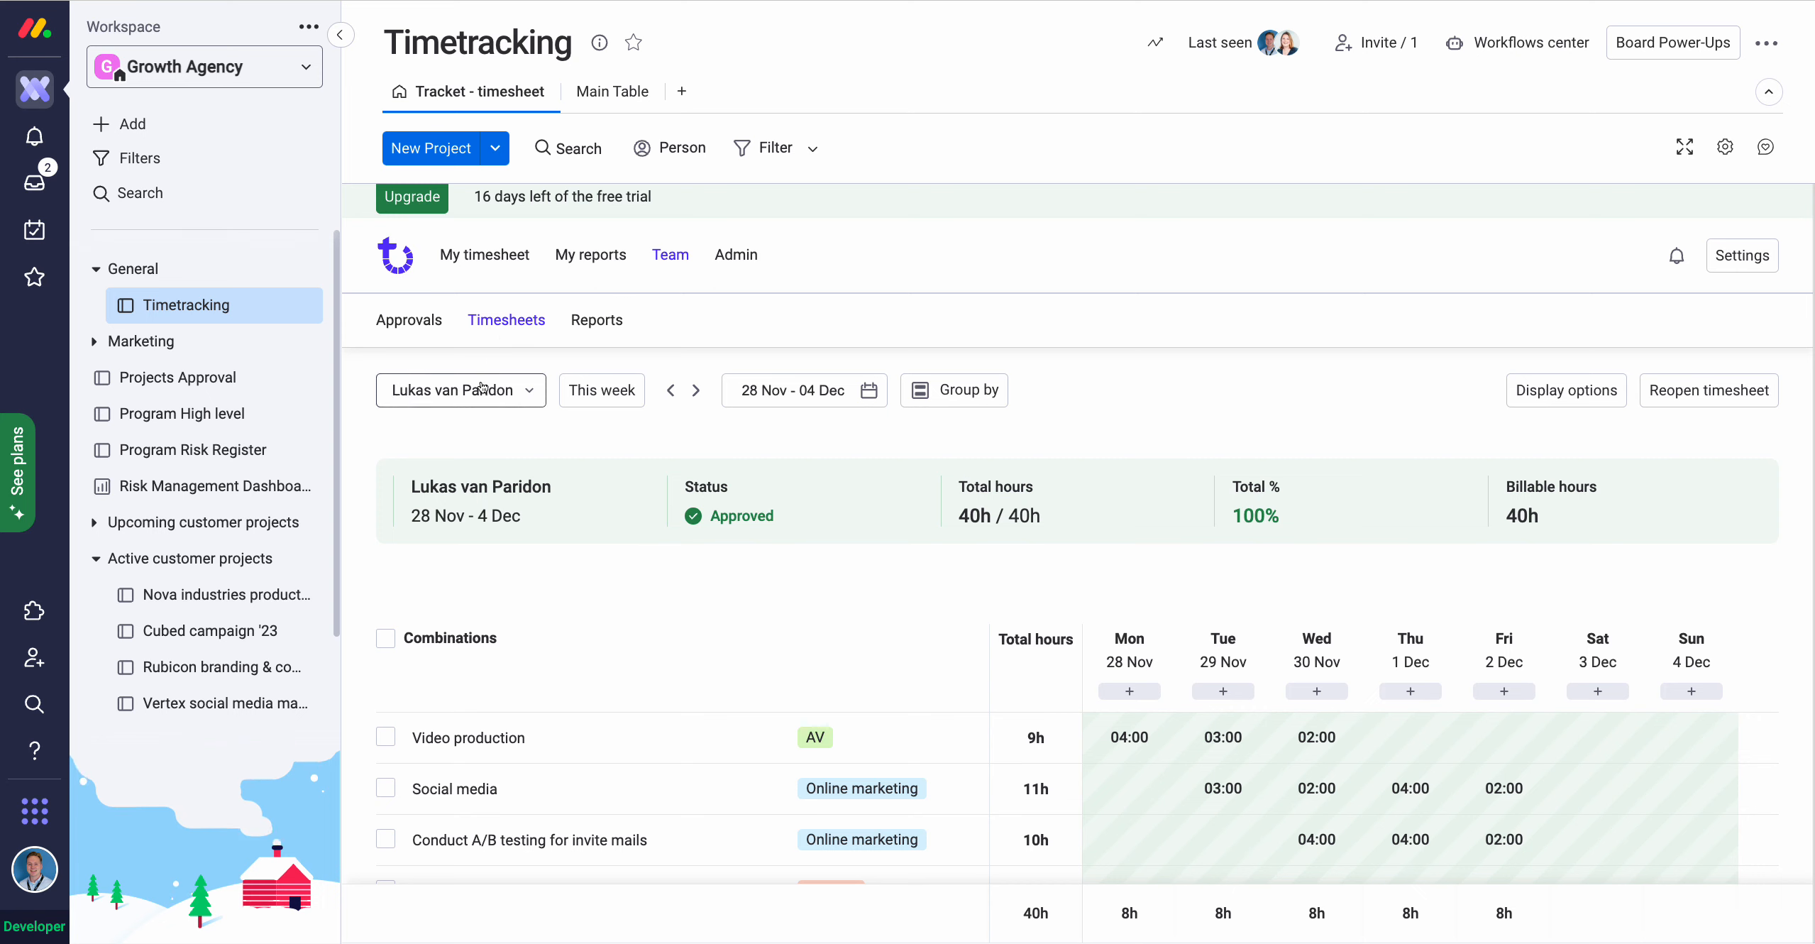
left_click(477, 388)
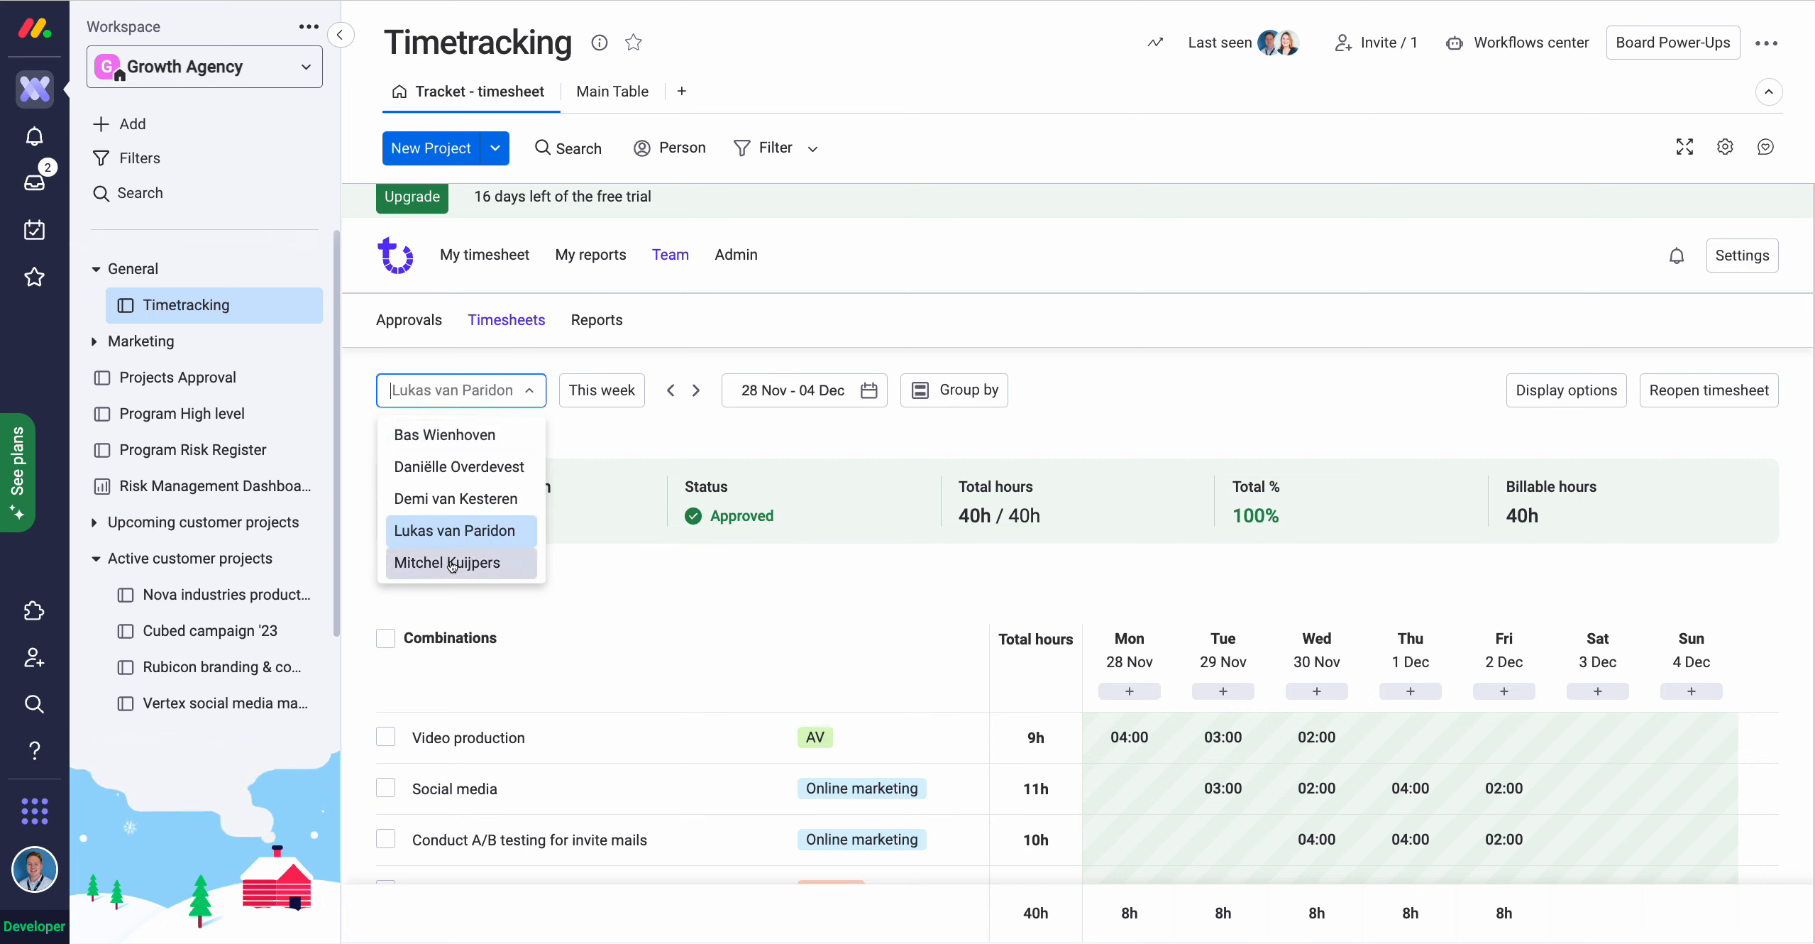
left_click(457, 466)
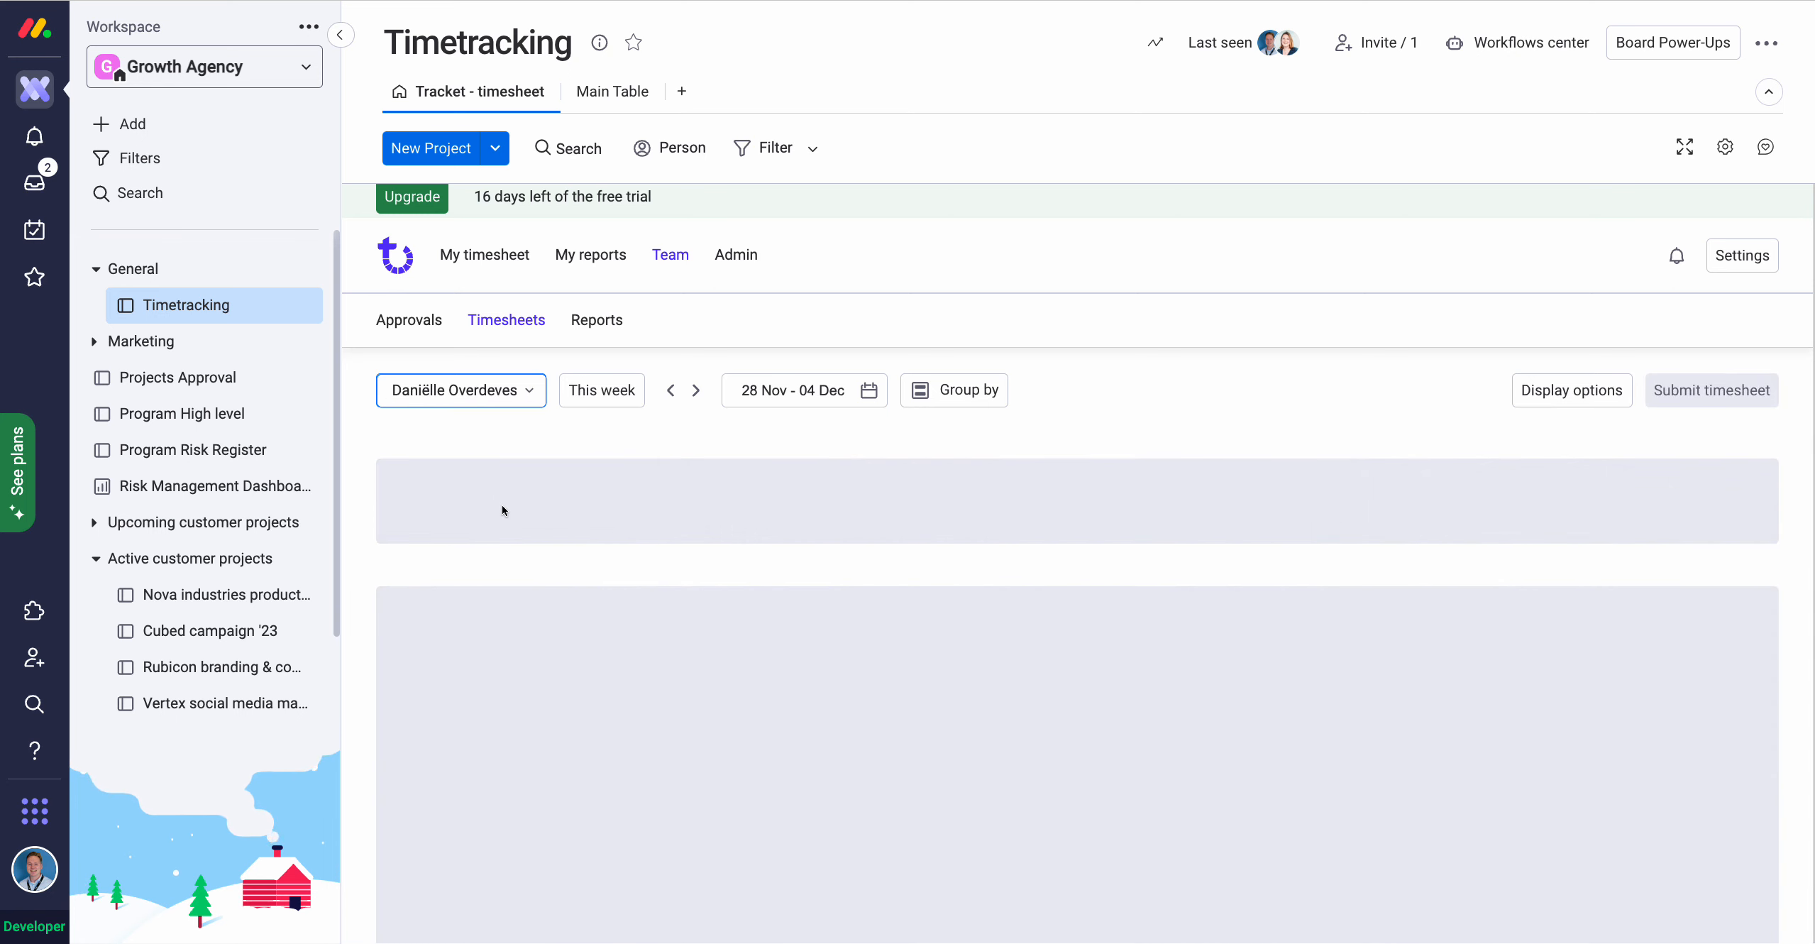
scroll(513, 506, "down", 3)
scroll(513, 506, "down", 2)
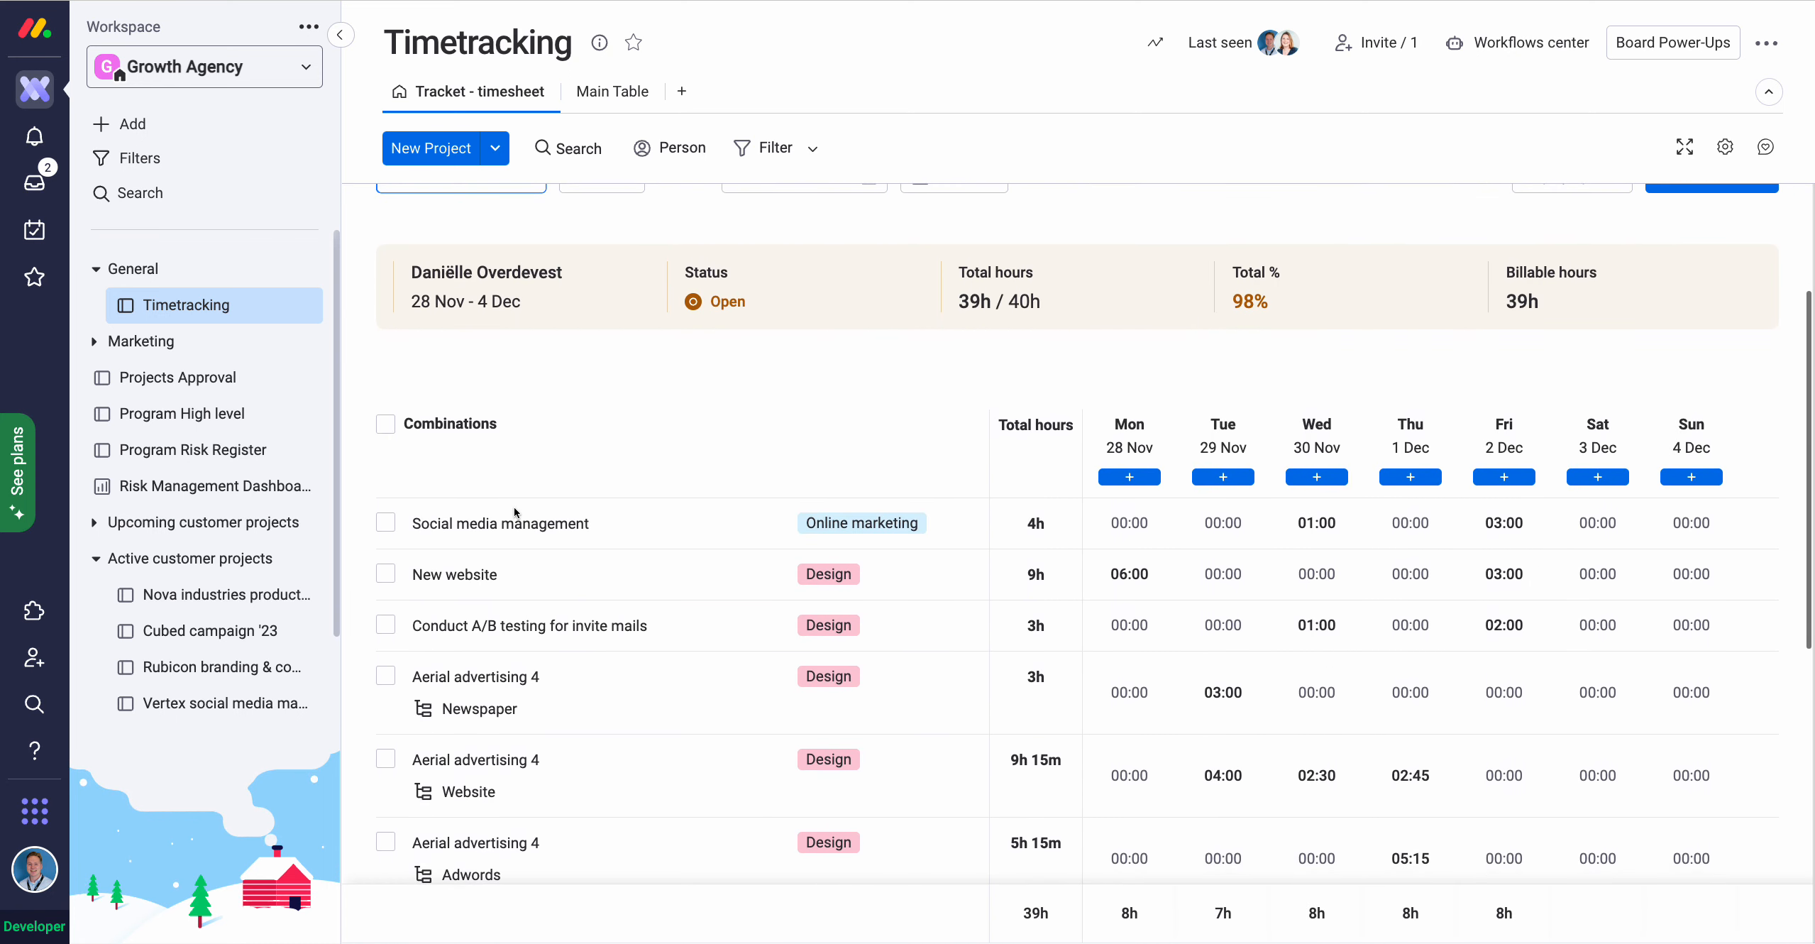
scroll(513, 506, "down", 1)
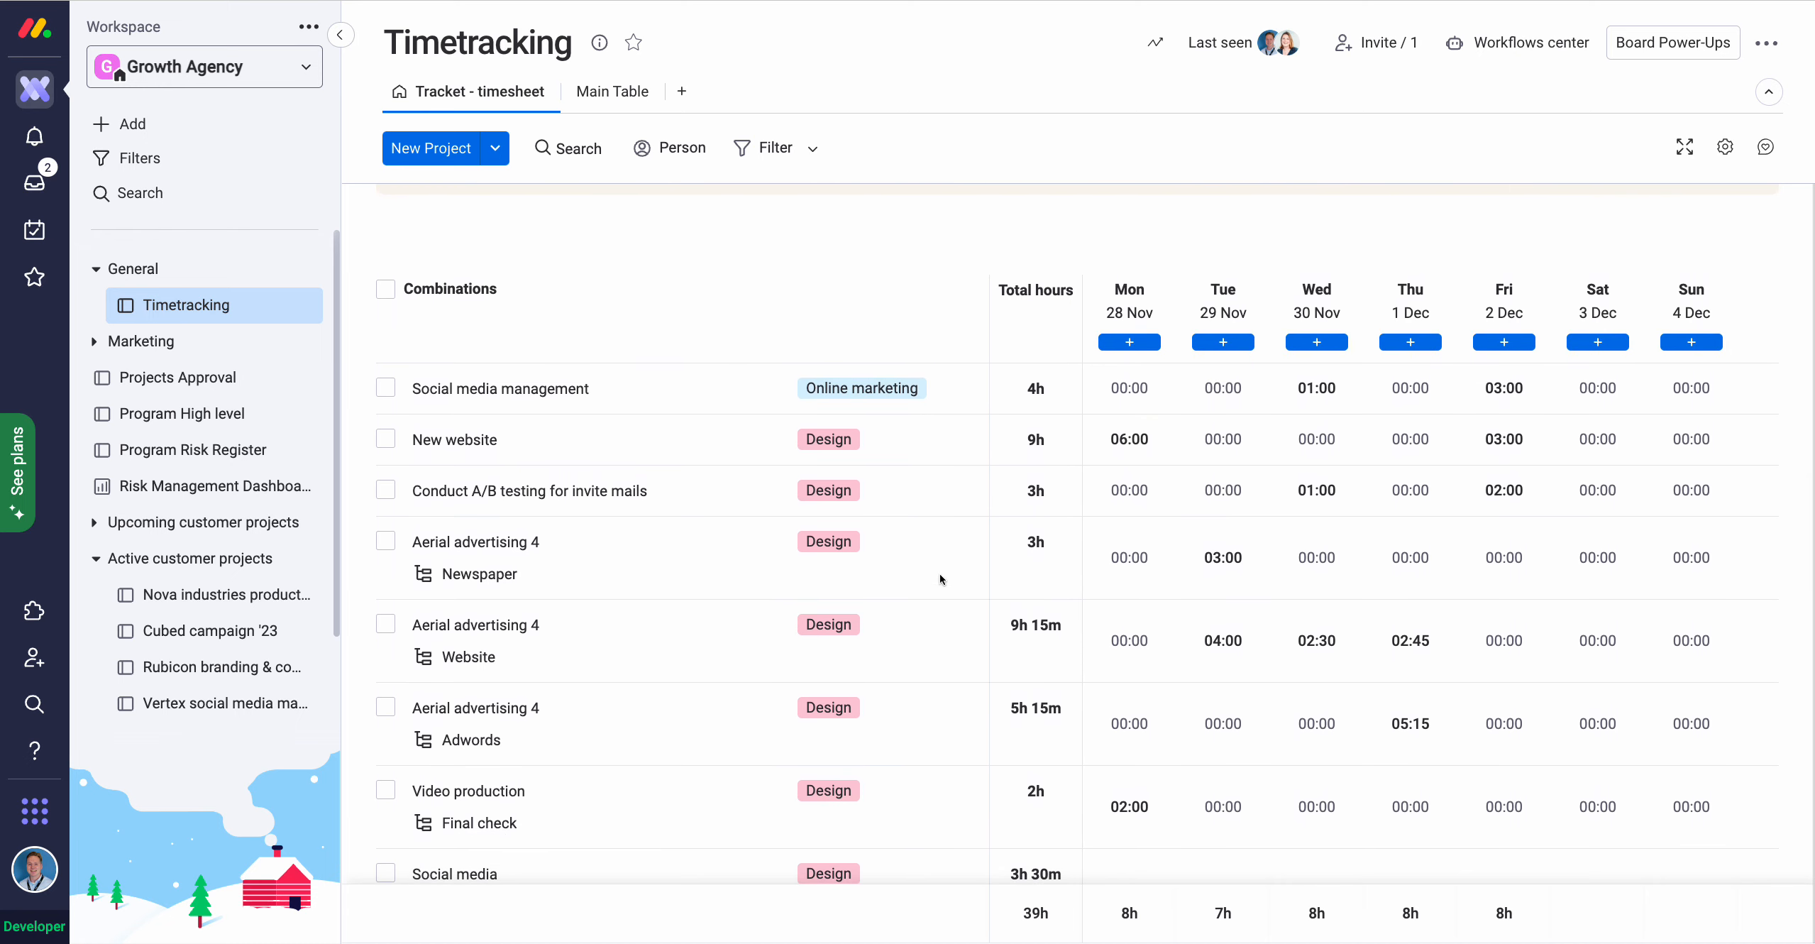
scroll(1338, 489, "down", 2)
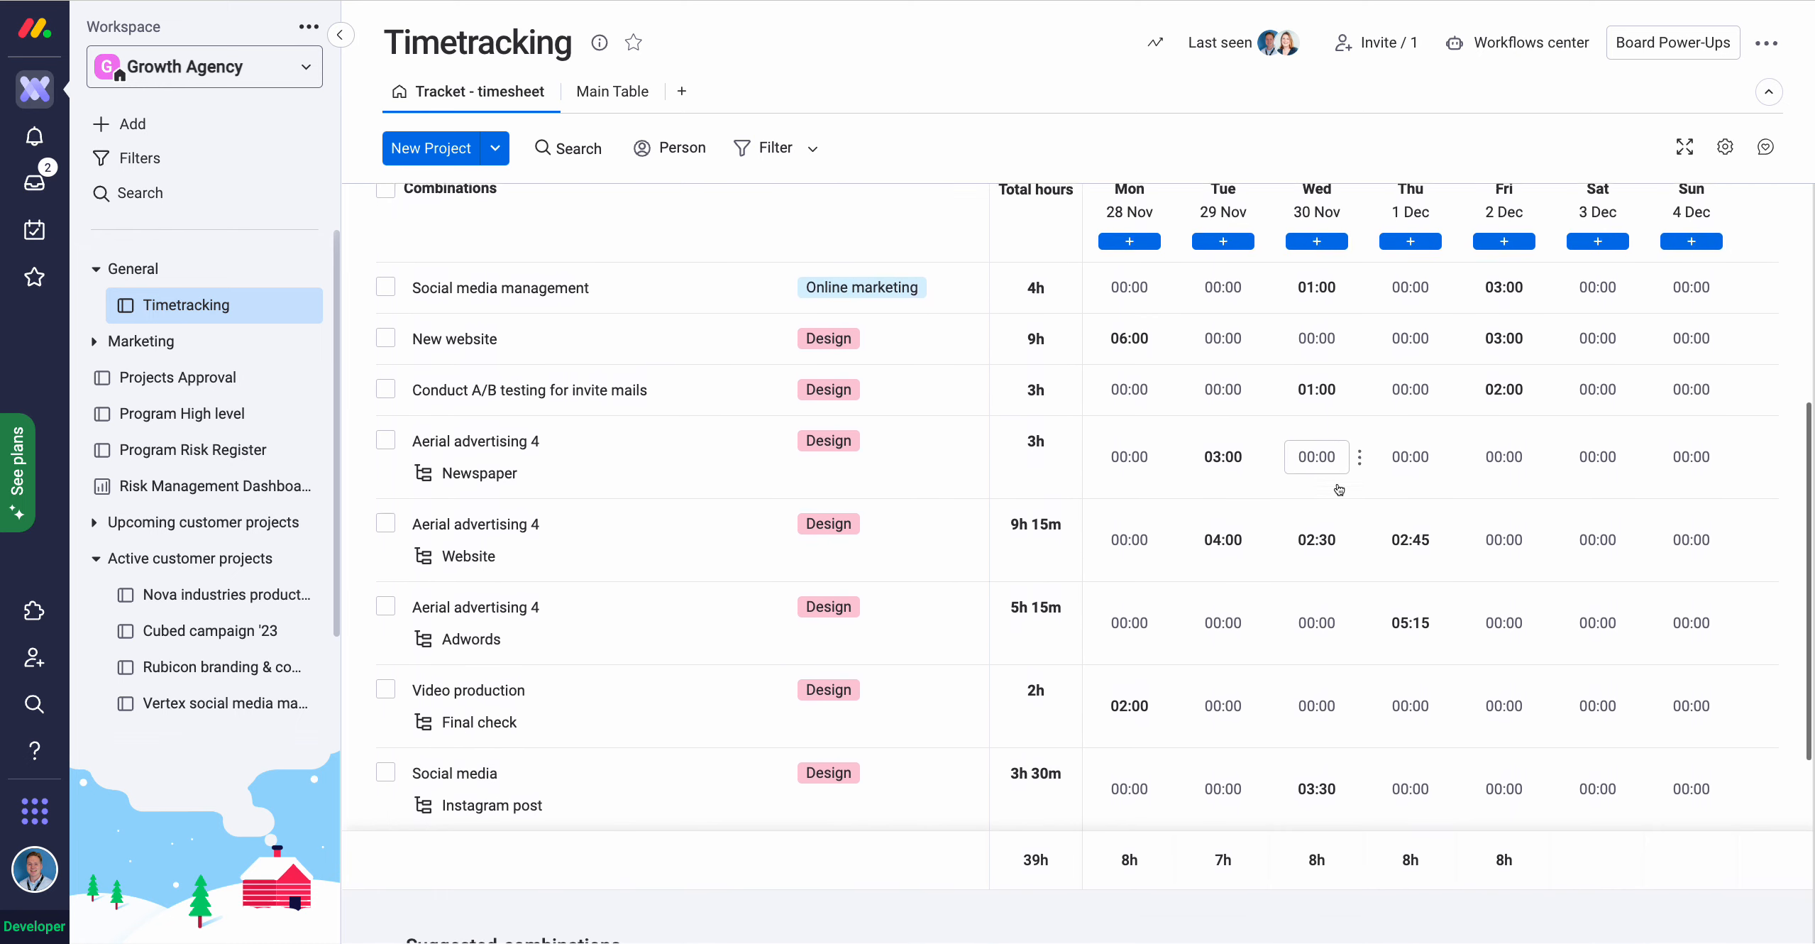
scroll(1305, 486, "up", 3)
scroll(1136, 468, "up", 3)
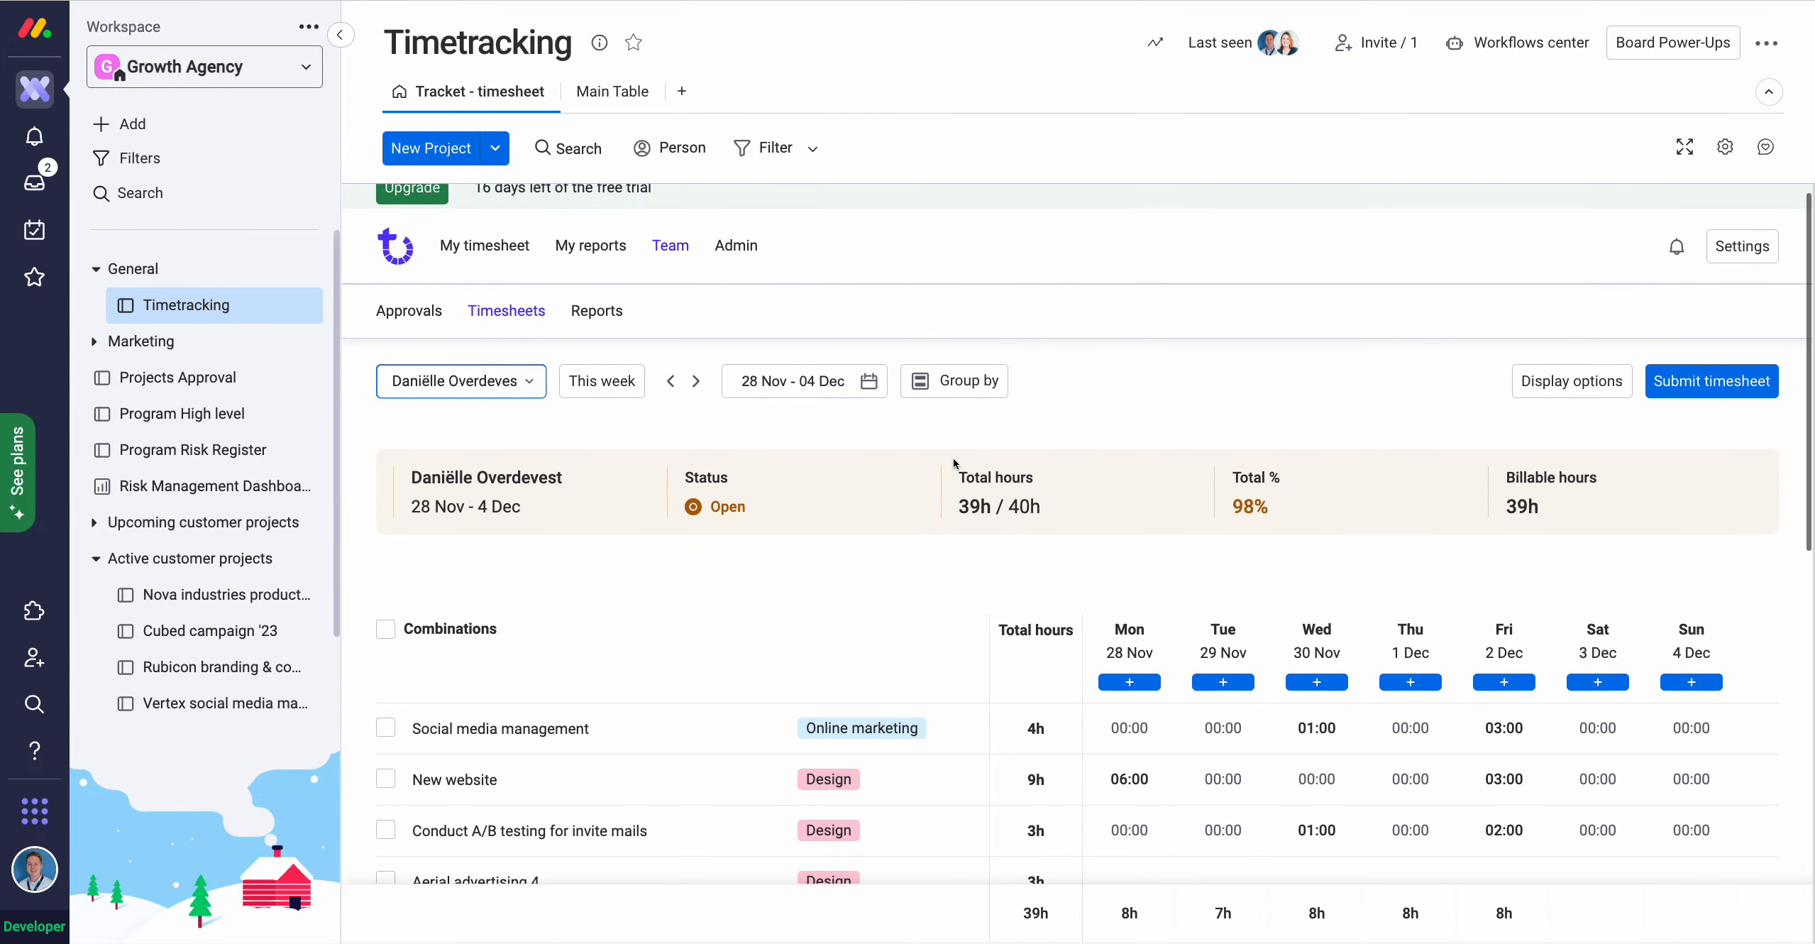
Open team Reports and set the Group by last layer to Item instead of Category.
left_click(597, 330)
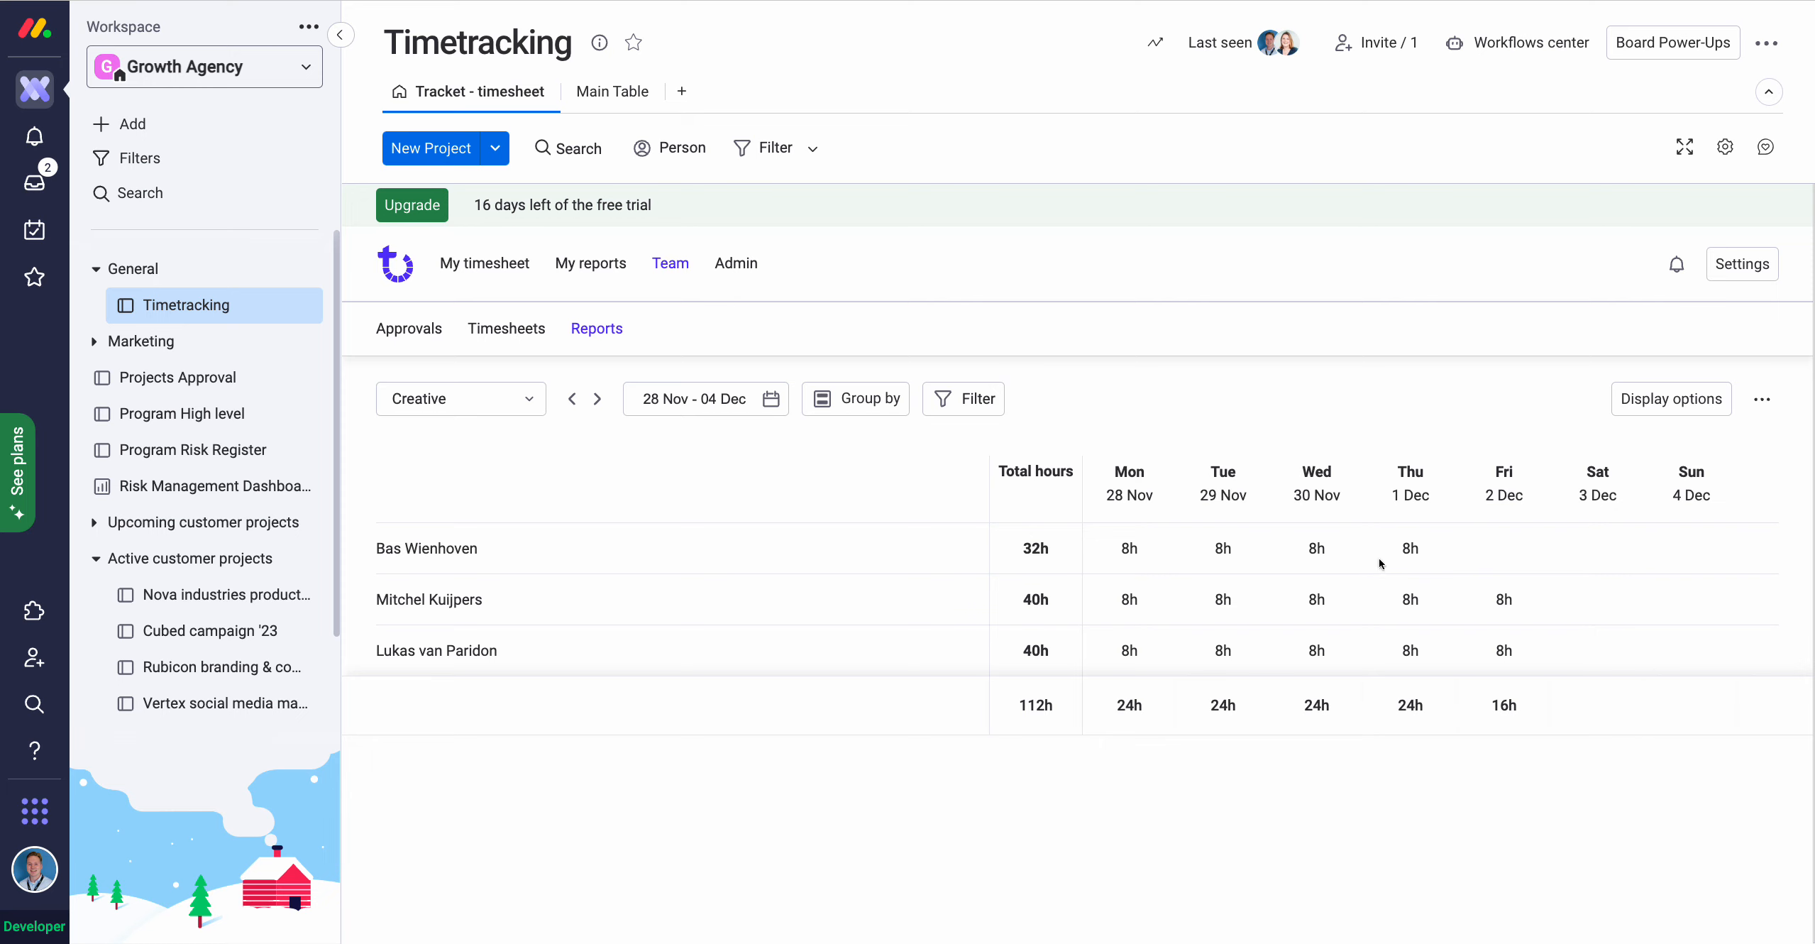
left_click(856, 399)
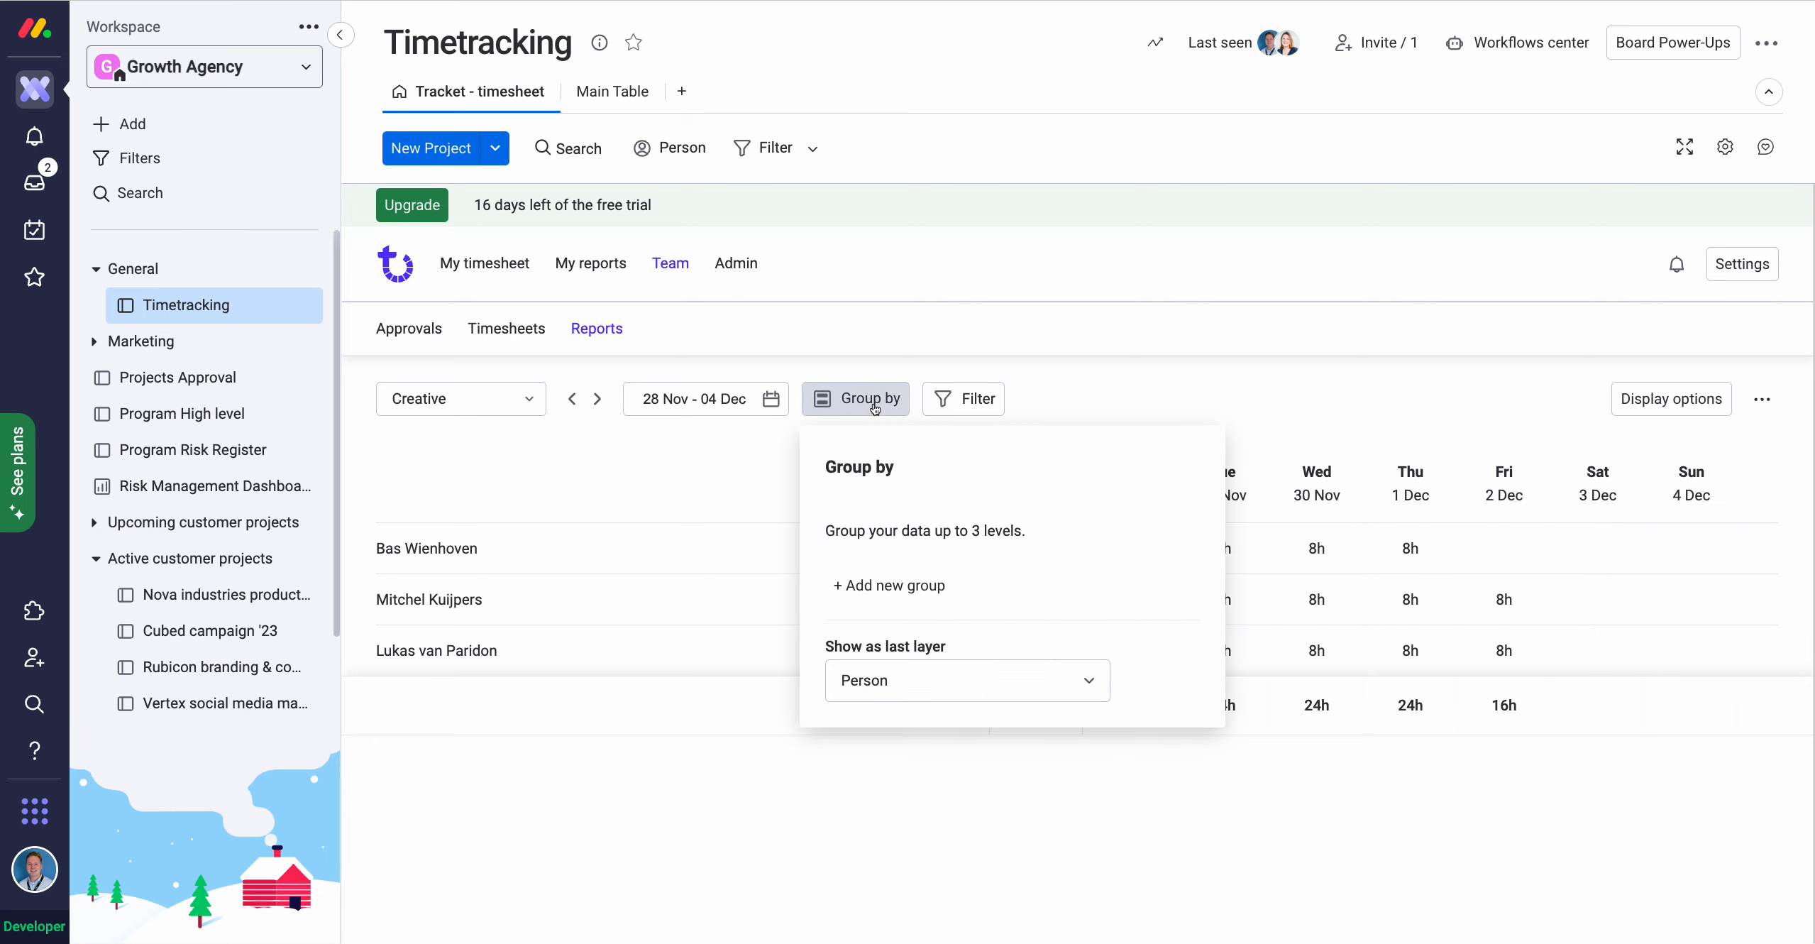
left_click(889, 677)
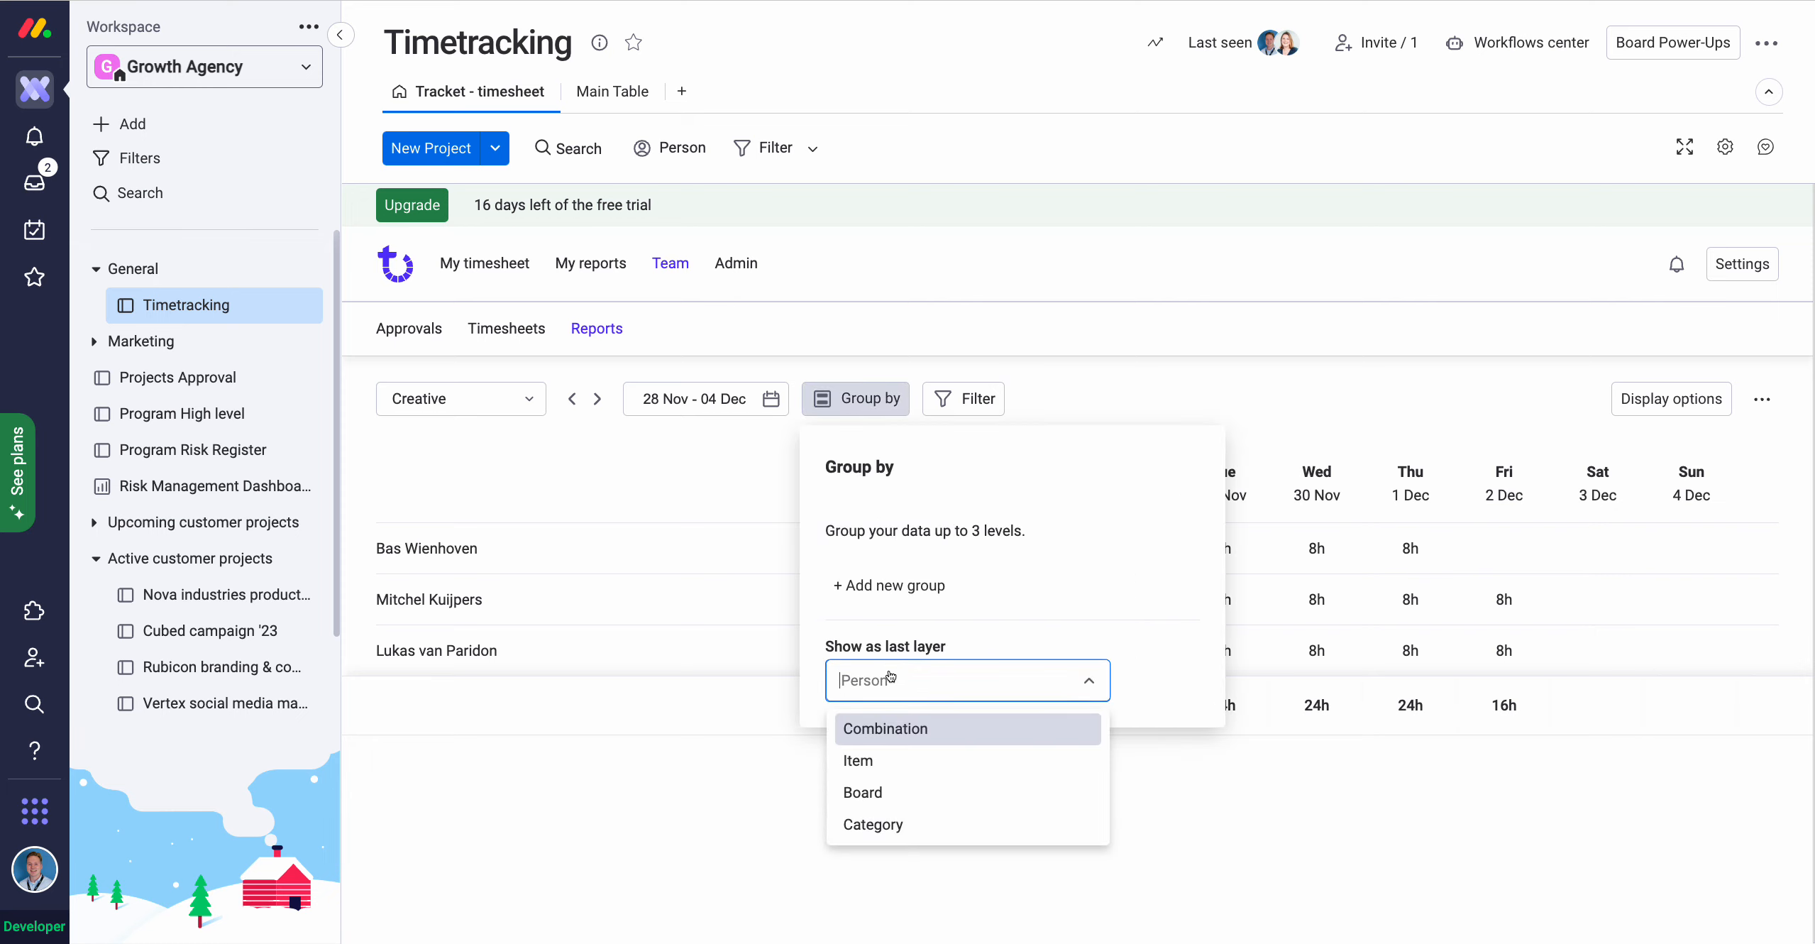
left_click(883, 825)
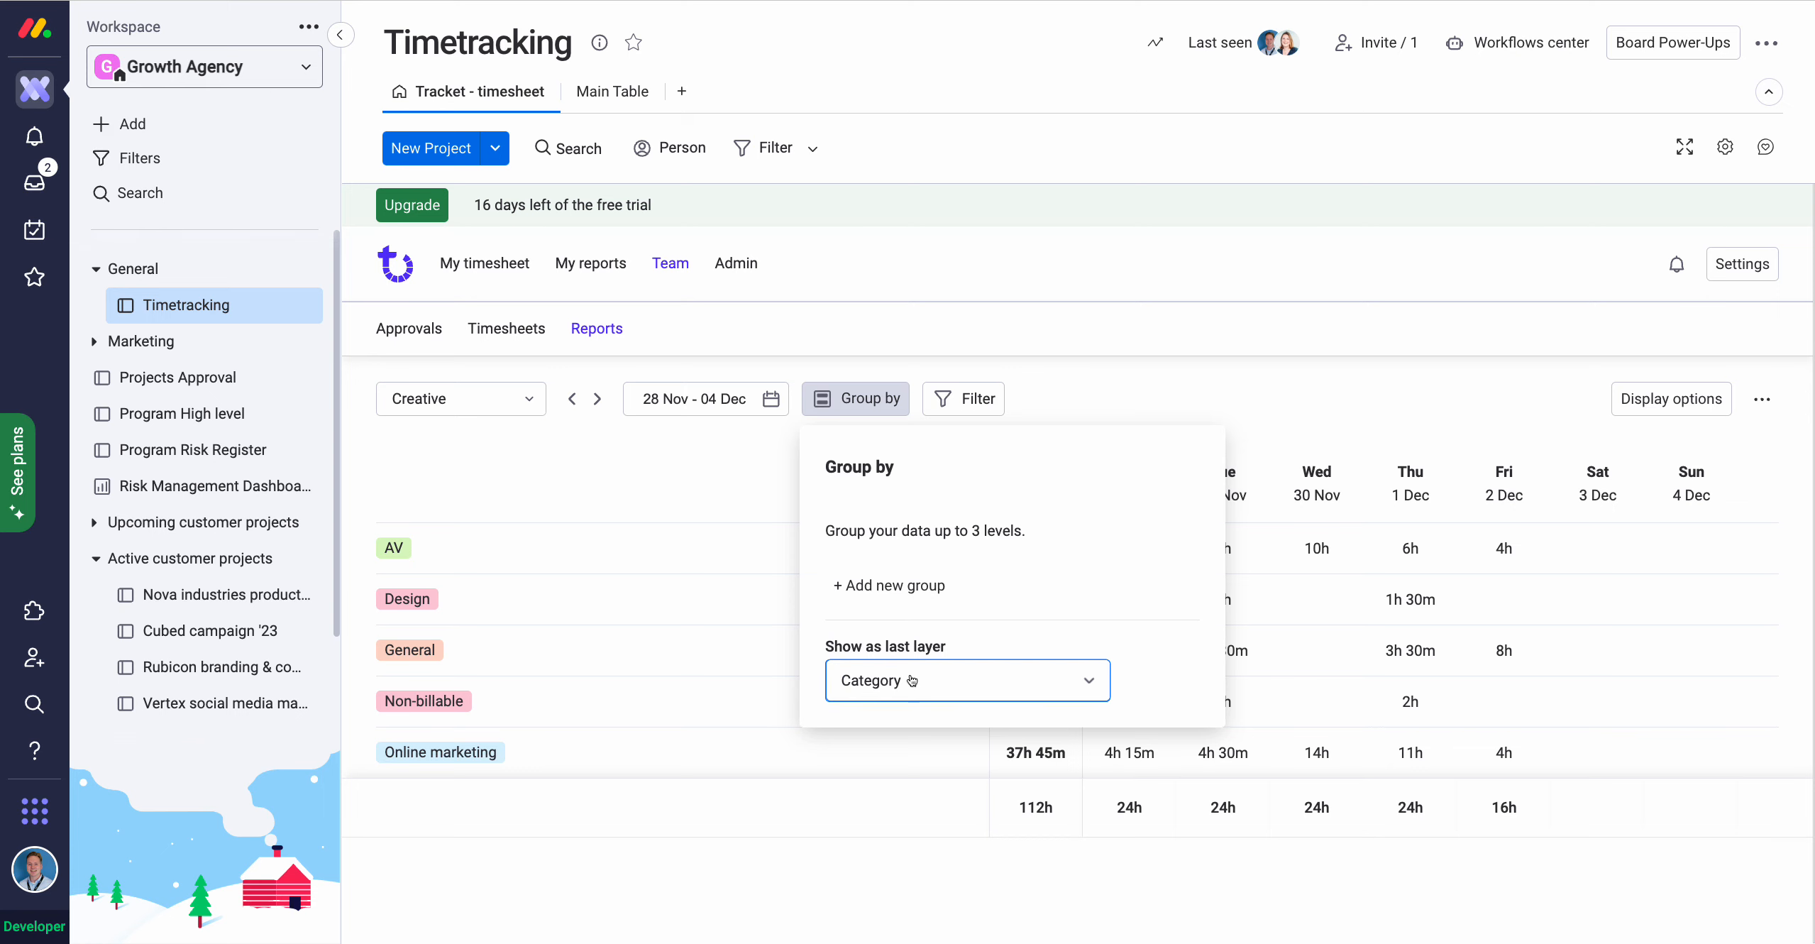
left_click(912, 680)
left_click(893, 809)
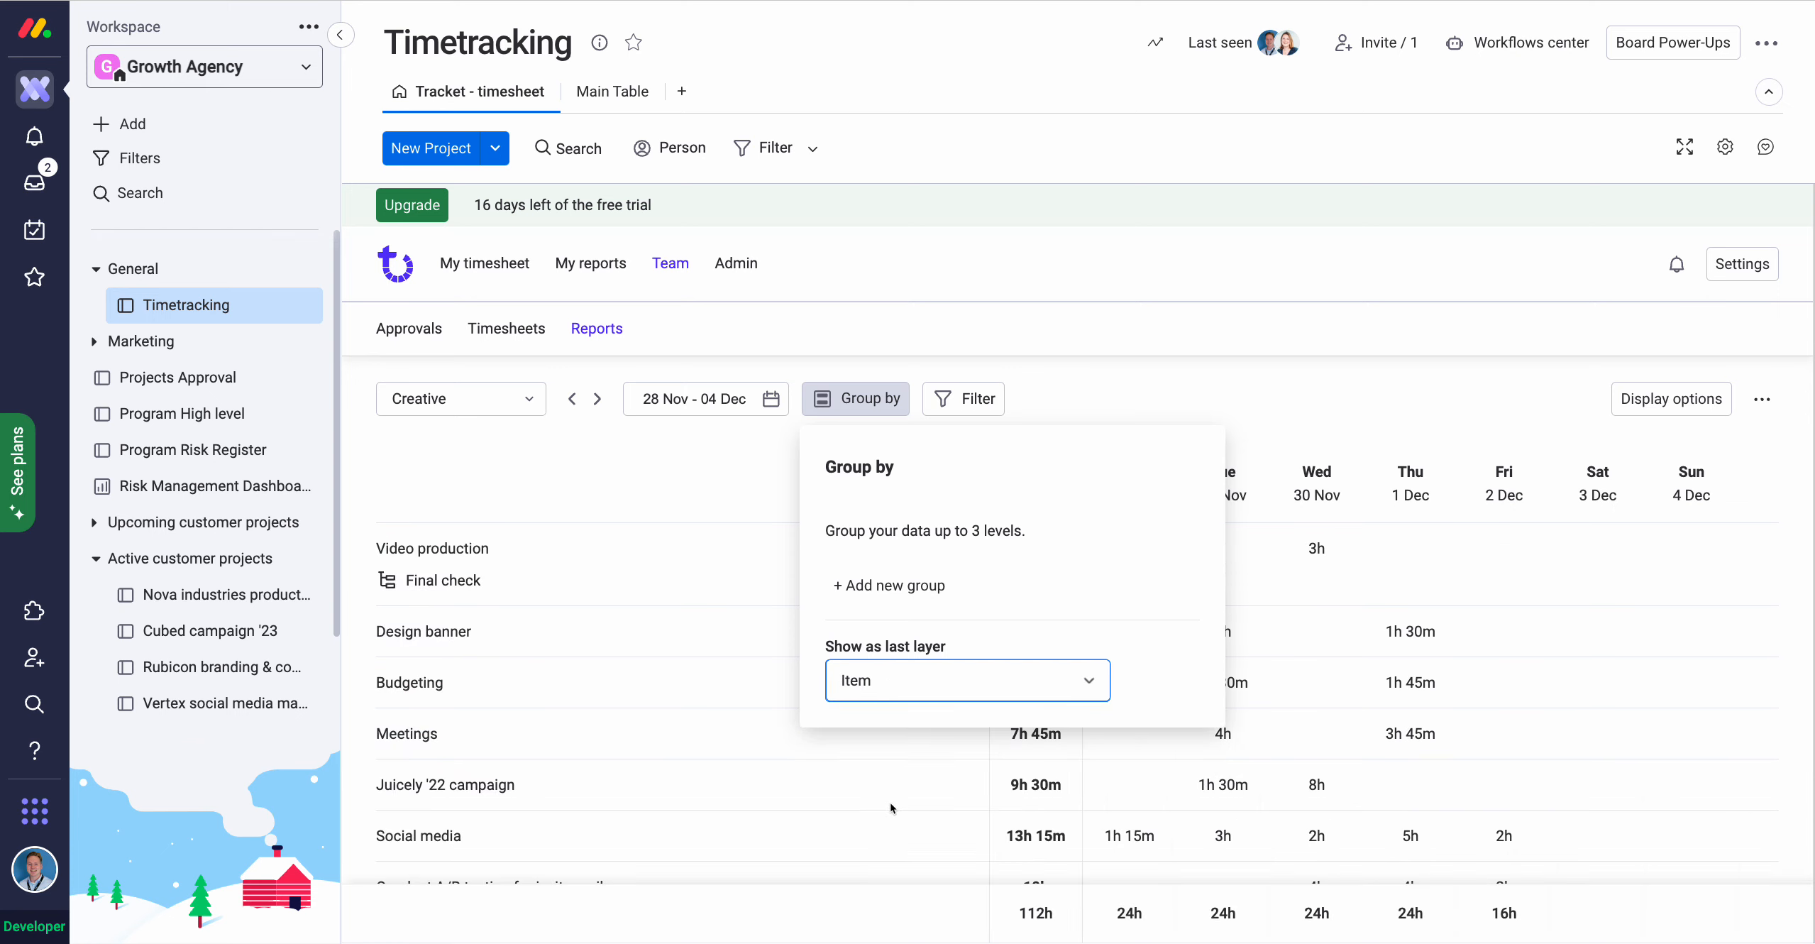
left_click(844, 401)
Review the Creative team's 112h by-item report and reopen the Group by options.
scroll(835, 706, "down", 4)
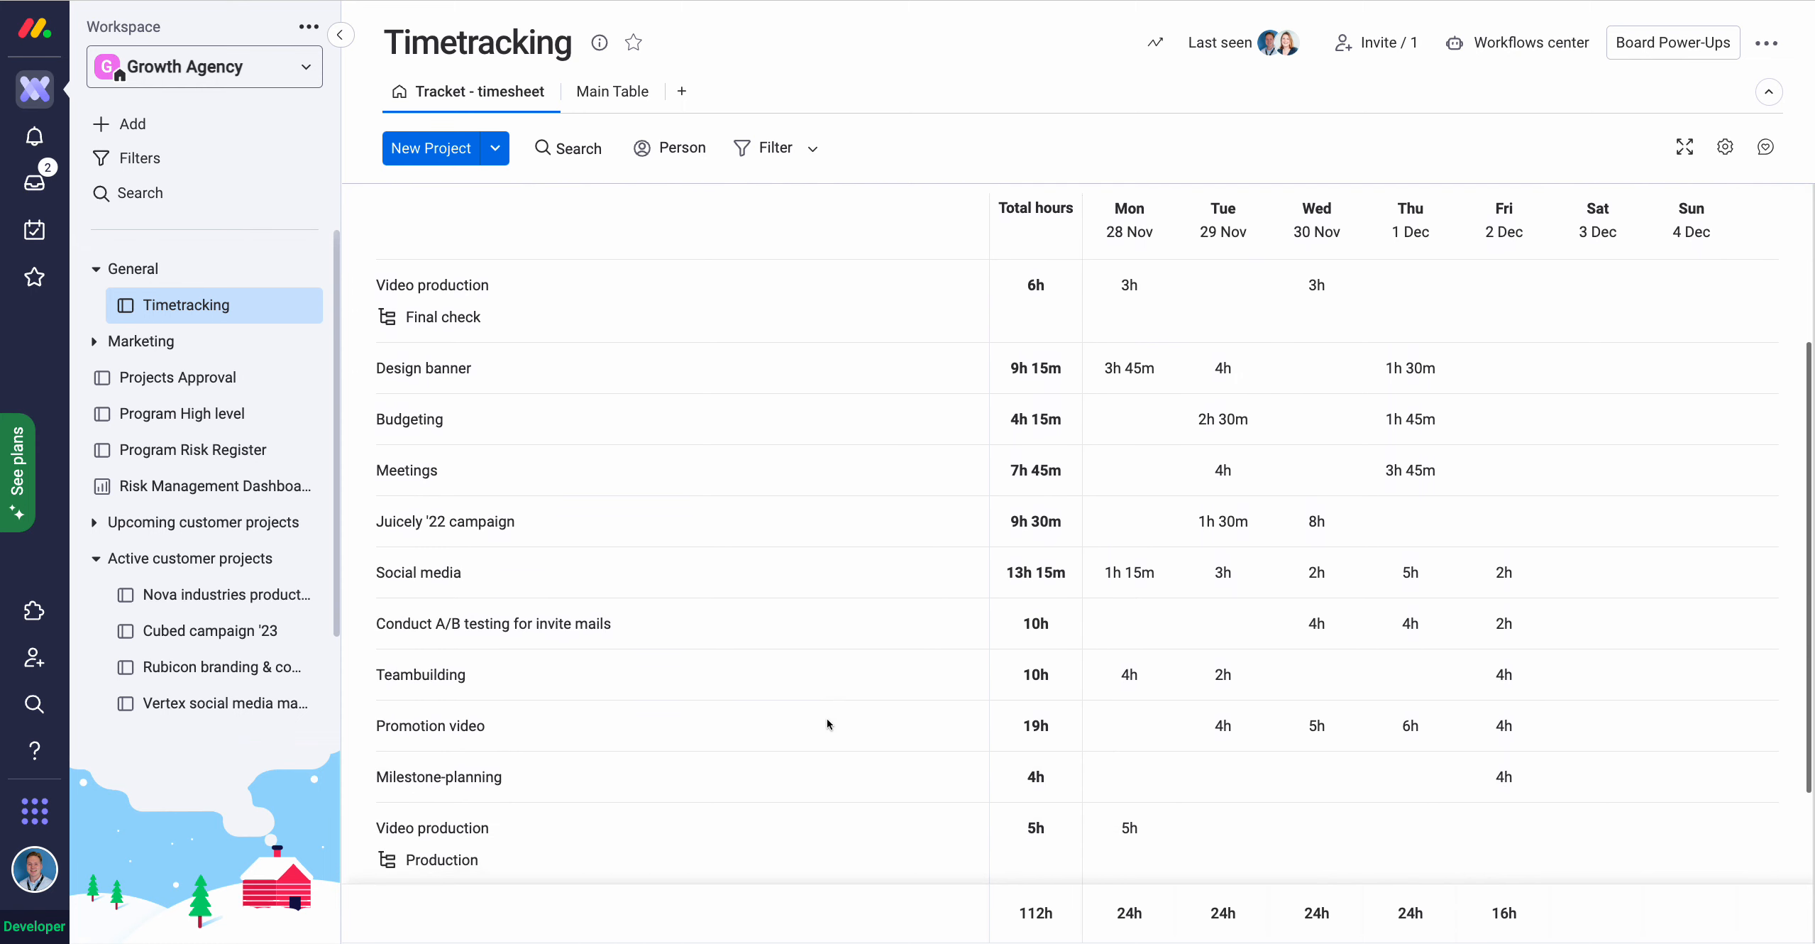
scroll(826, 718, "down", 3)
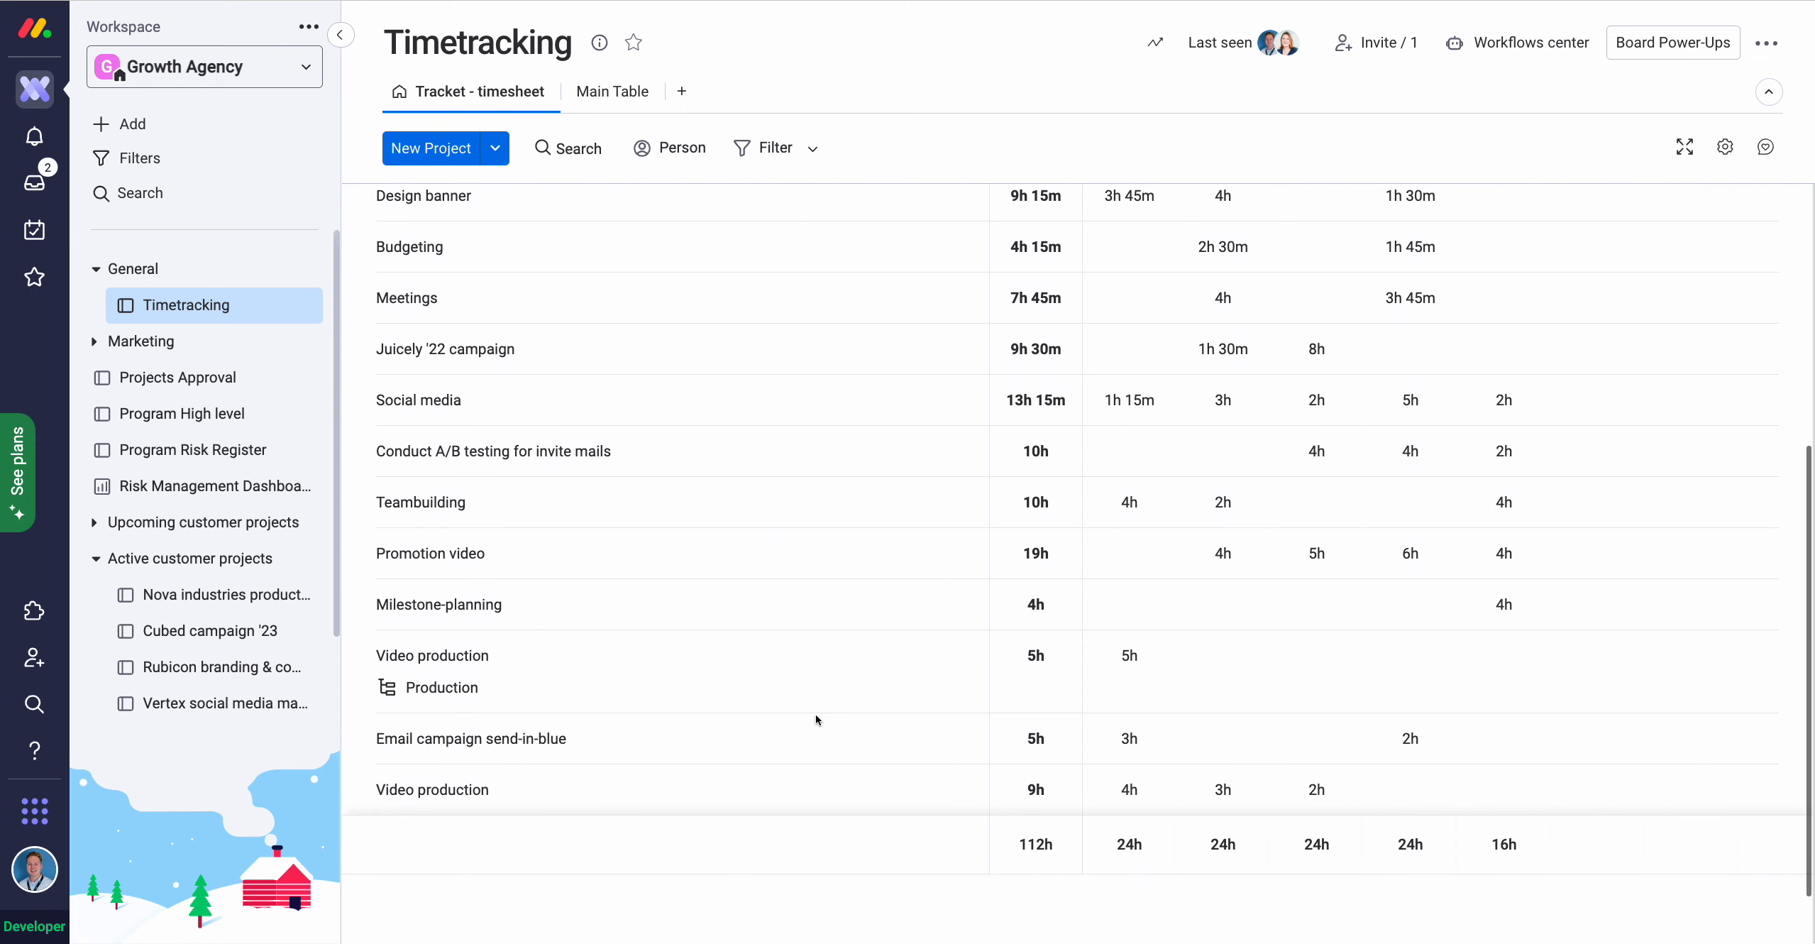
scroll(784, 706, "up", 4)
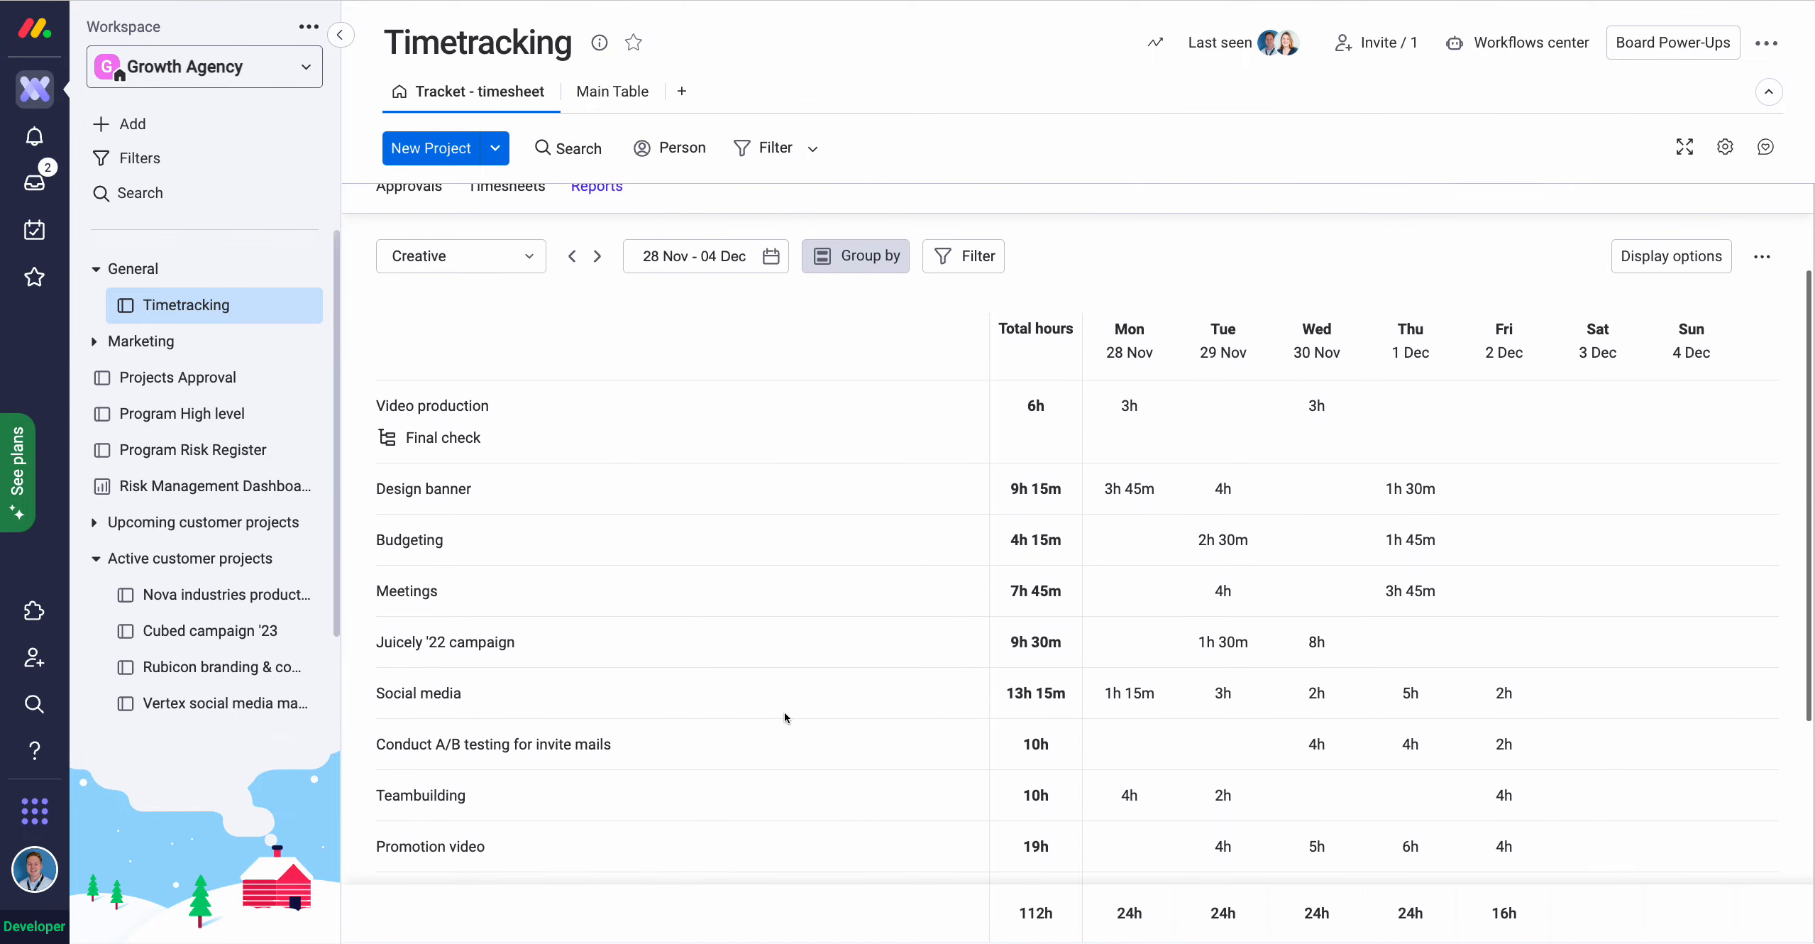
scroll(784, 712, "up", 2)
left_click(871, 382)
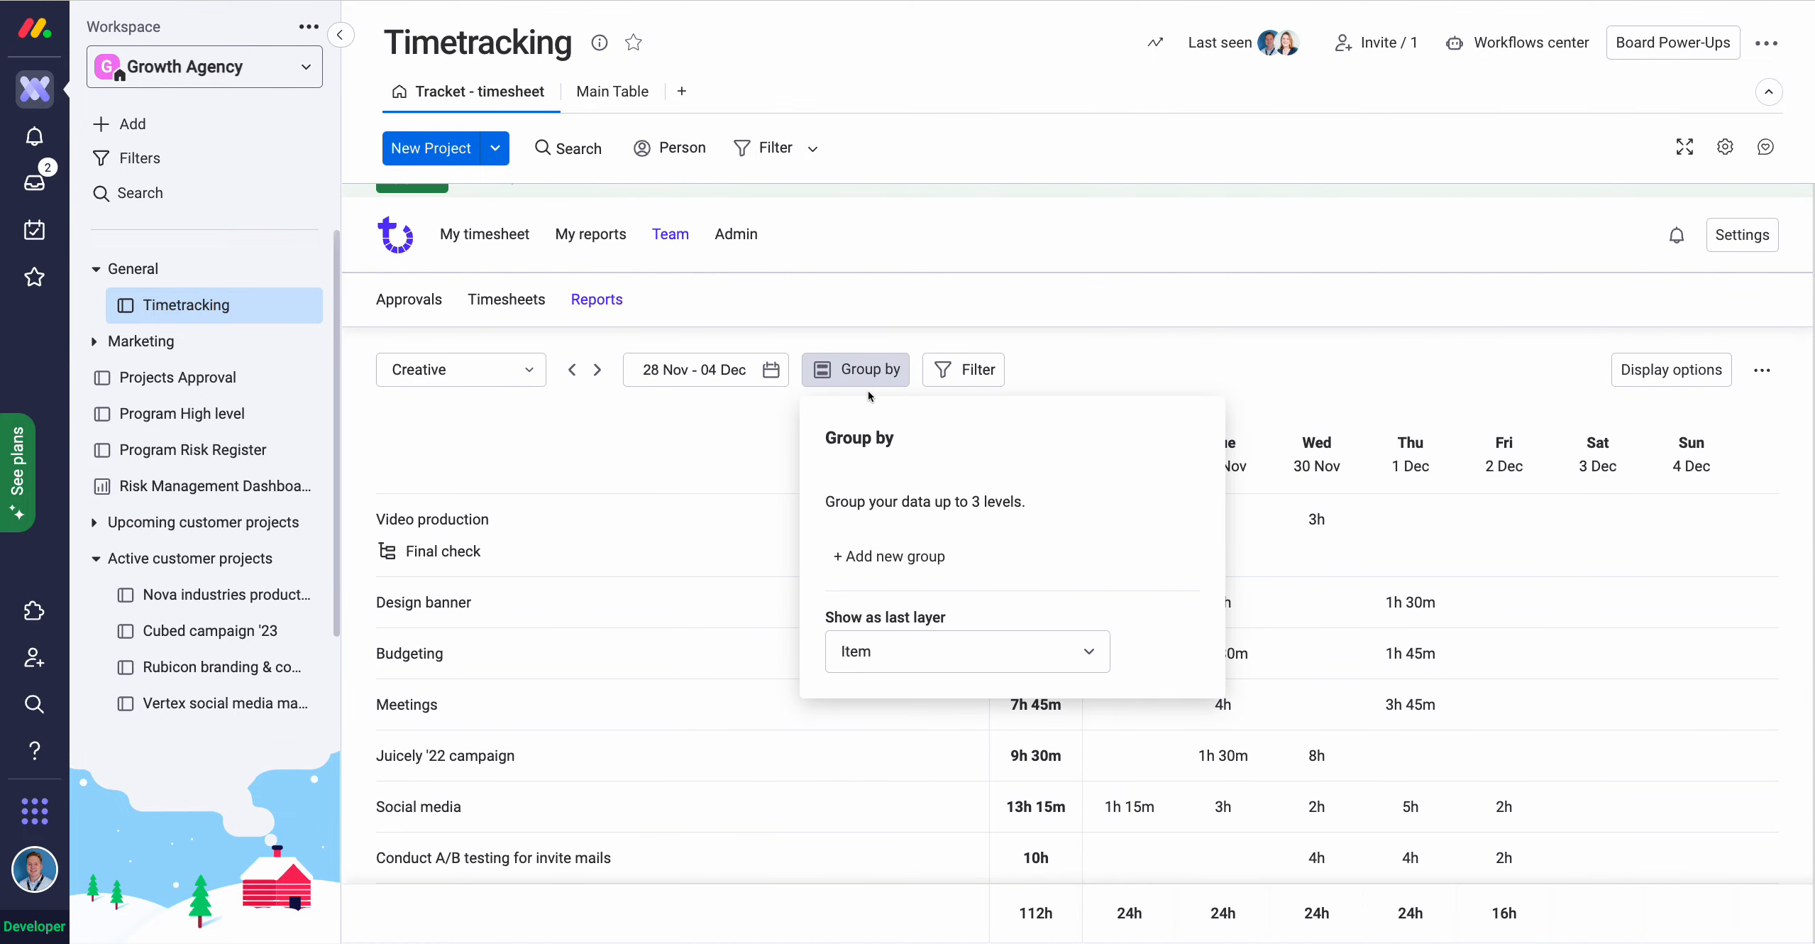
Add a Board grouping level to the report.
left_click(875, 556)
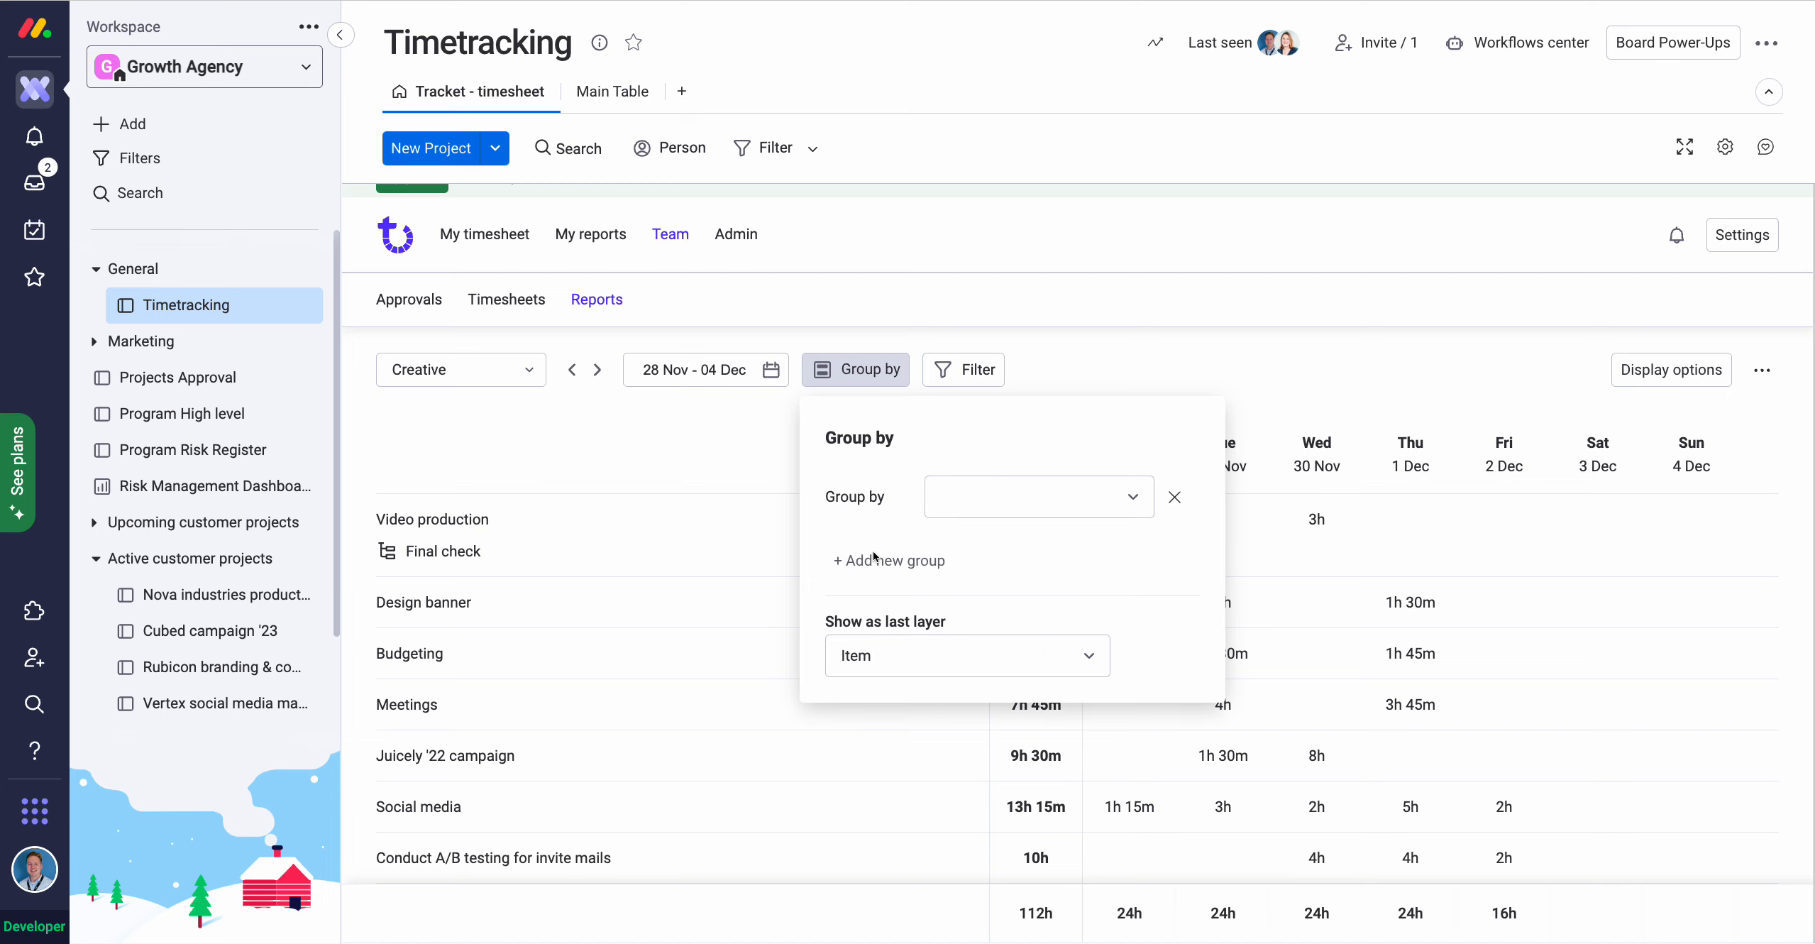
left_click(968, 501)
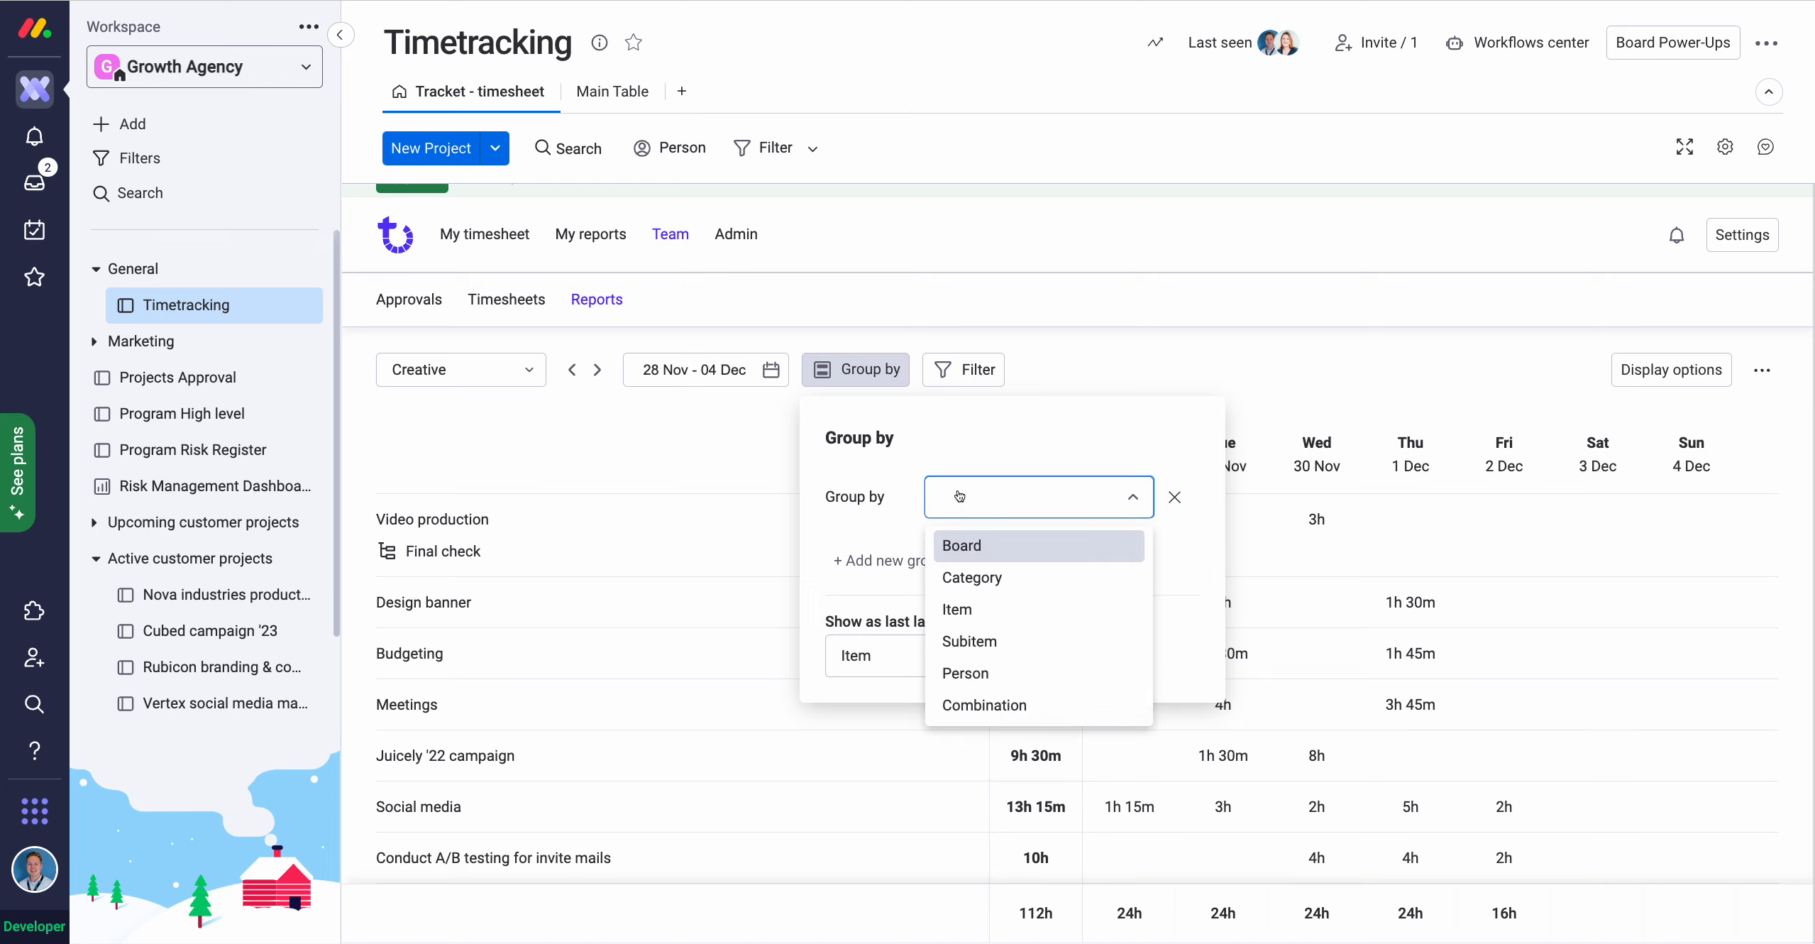
left_click(976, 546)
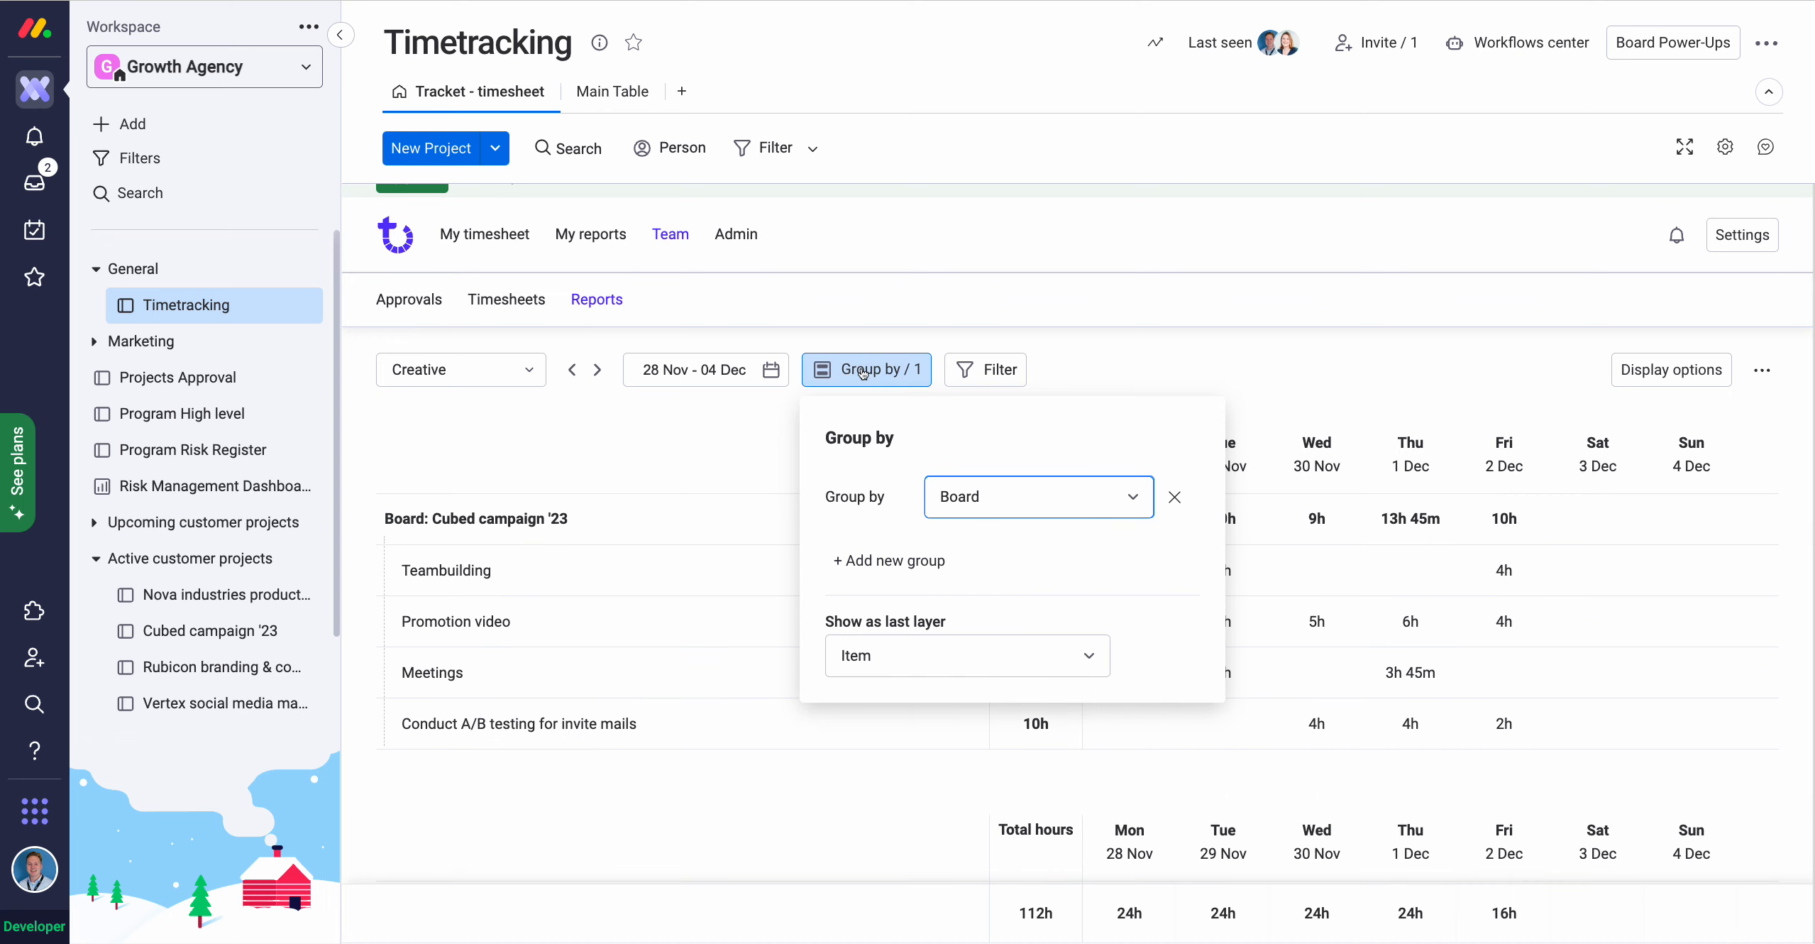
left_click(823, 370)
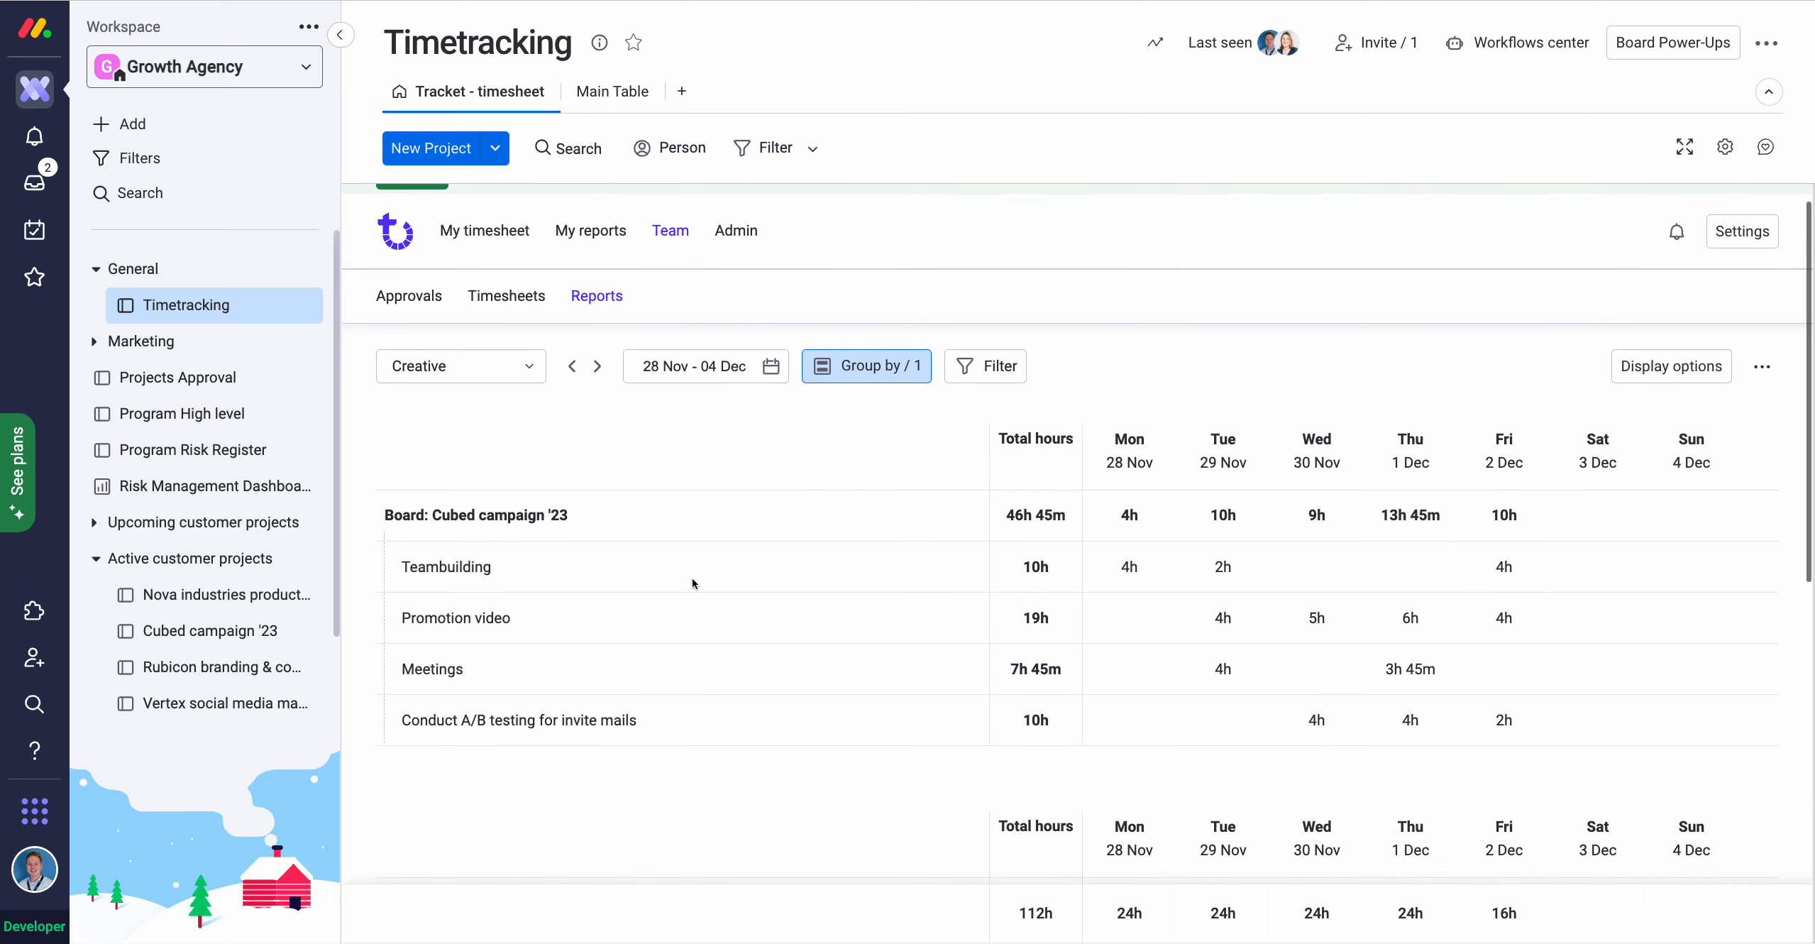
Review hours by board (Cubed campaign '23 46h 45m, Nova industries 65h 15m) and reopen grouping settings.
scroll(692, 583, "down", 2)
scroll(684, 572, "down", 1)
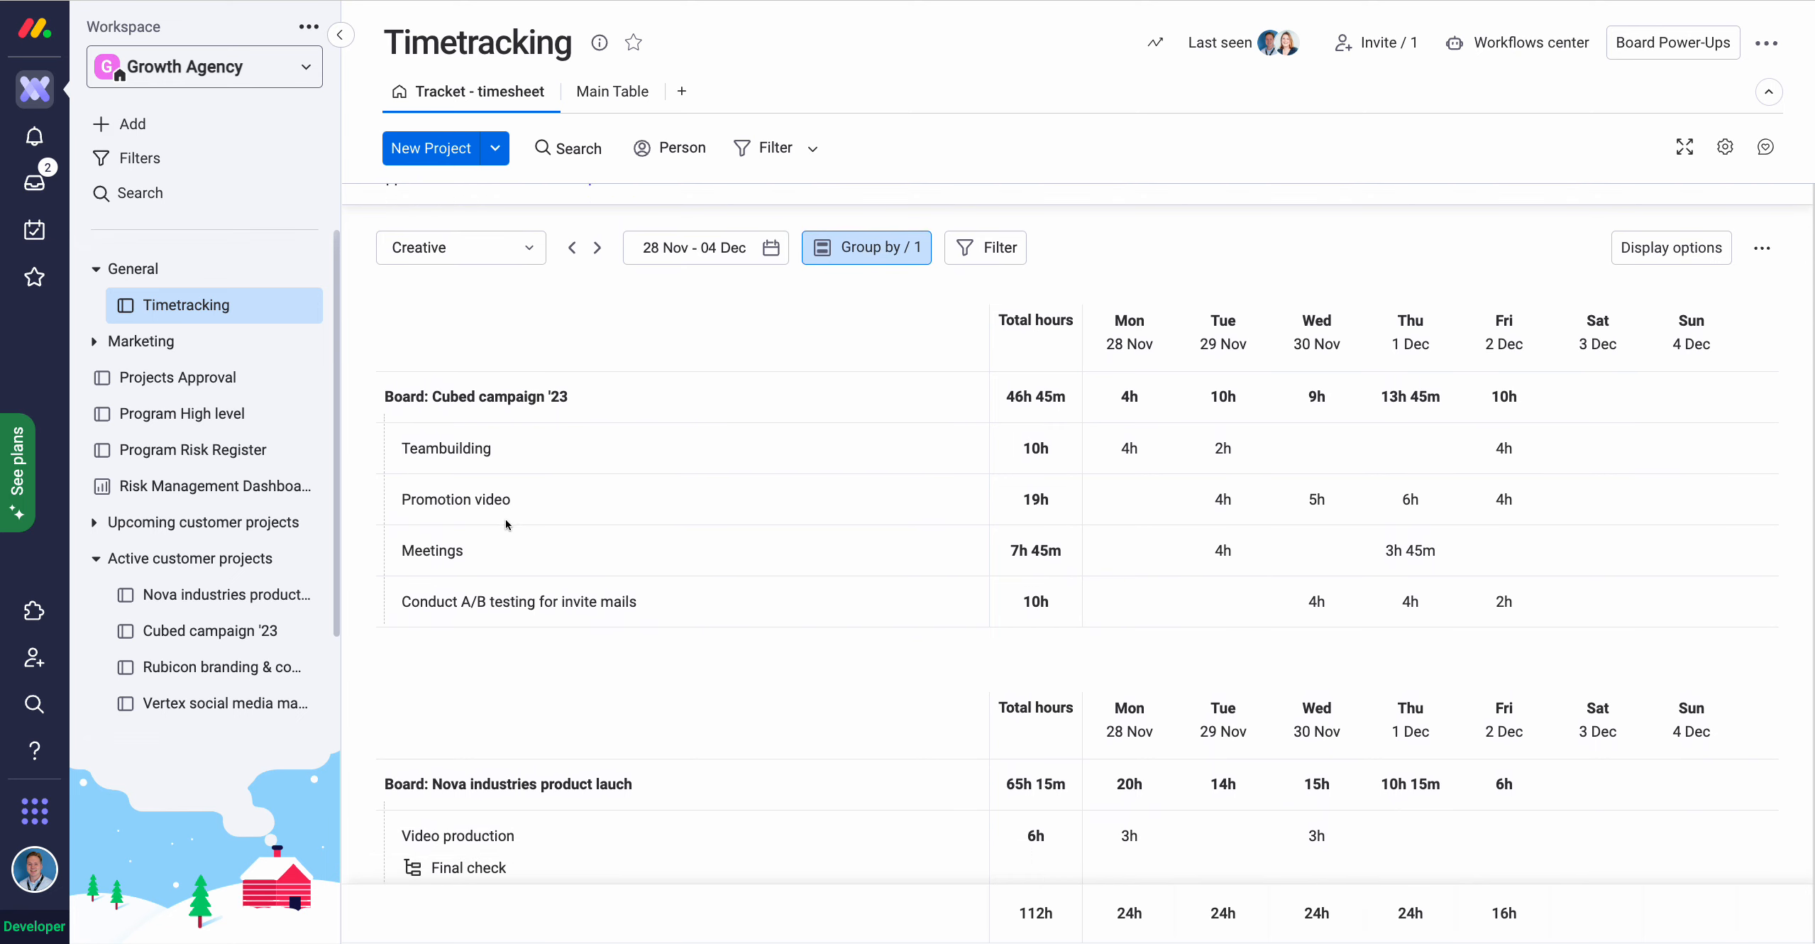
scroll(509, 516, "down", 1)
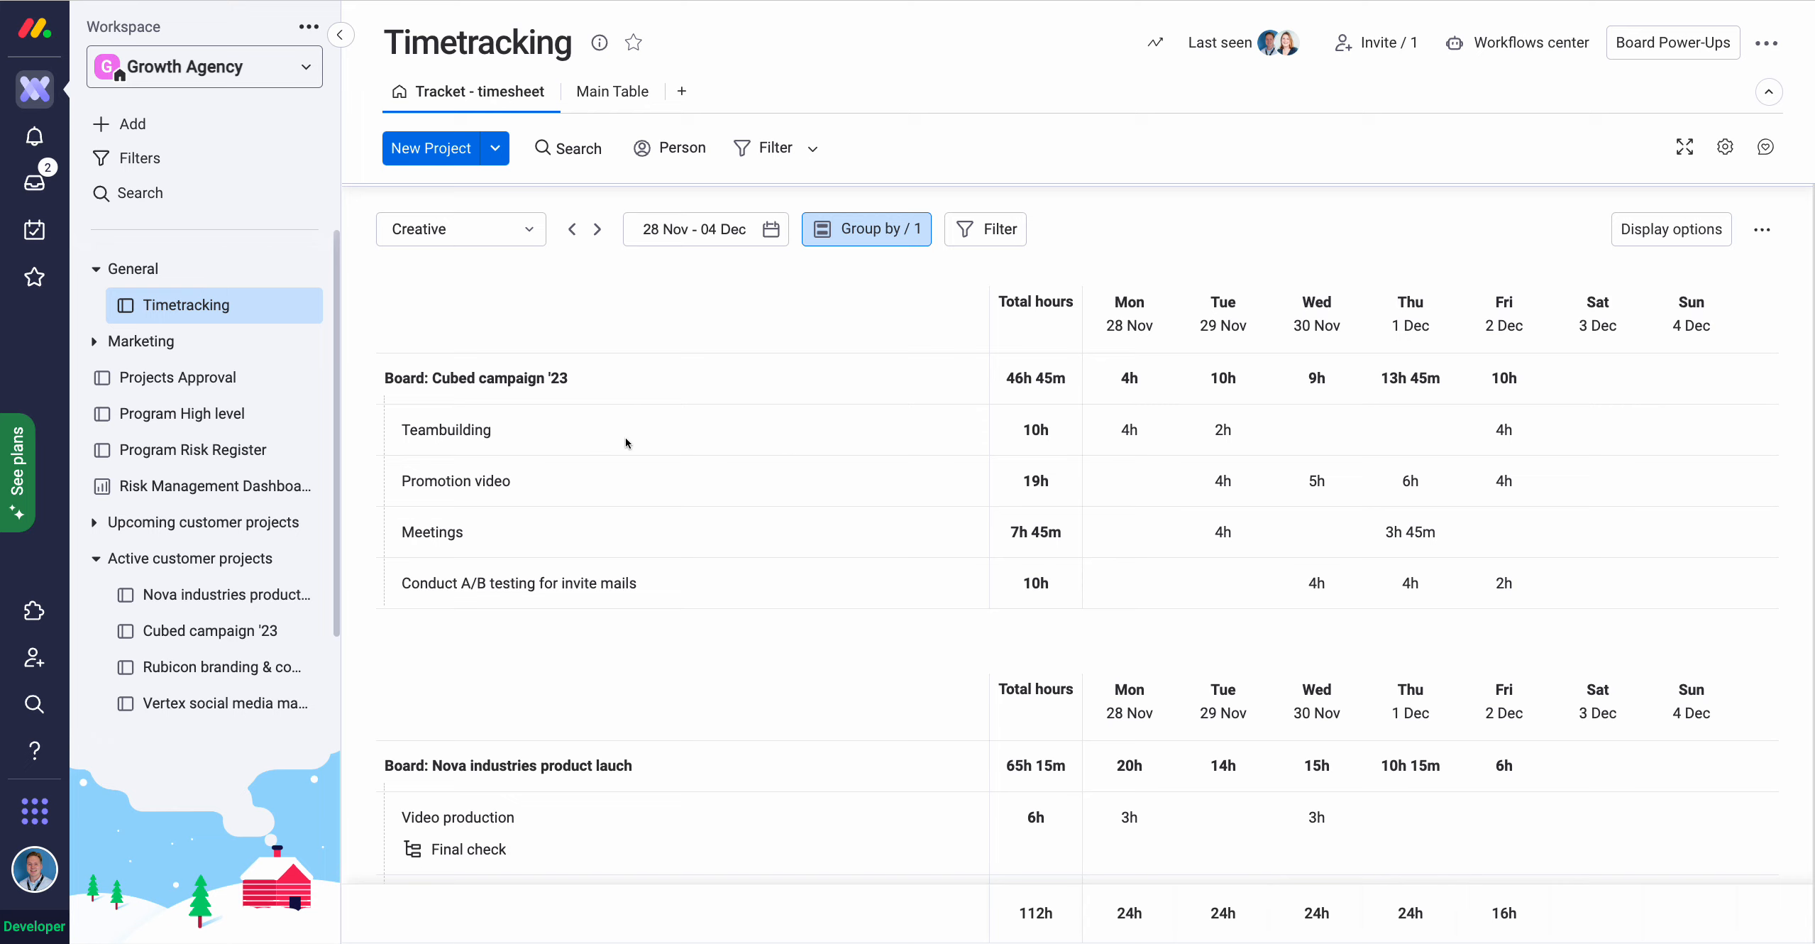
scroll(630, 440, "down", 5)
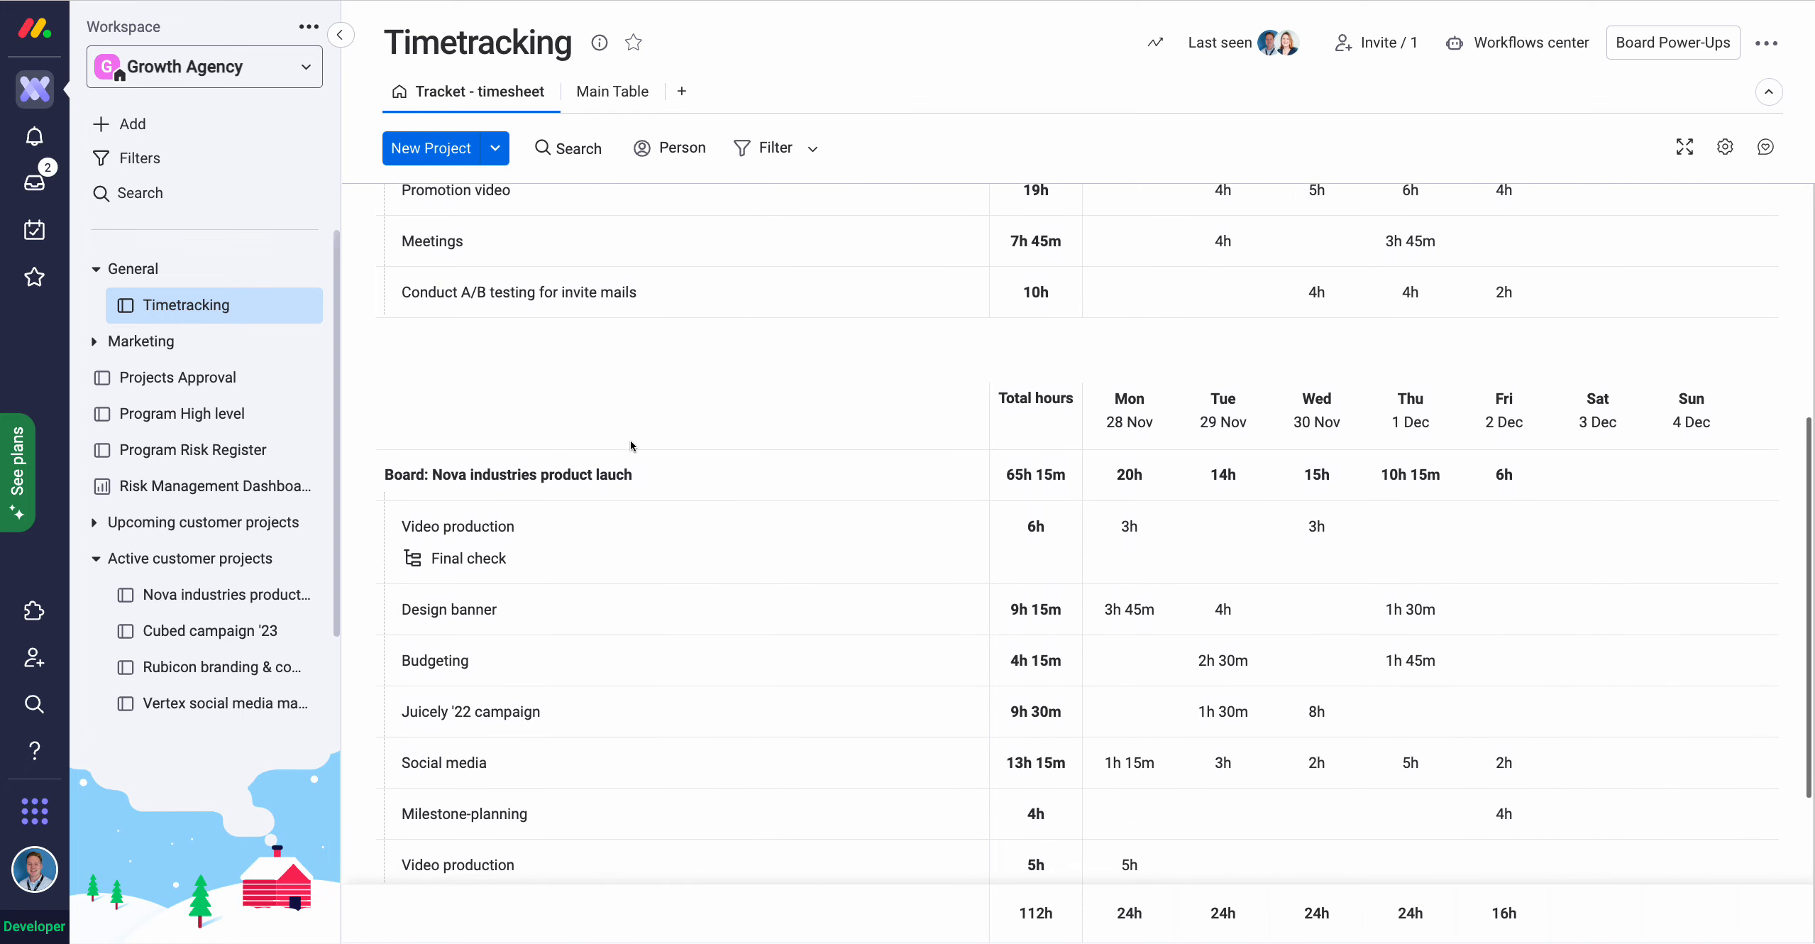
scroll(629, 440, "down", 3)
scroll(630, 440, "up", 10)
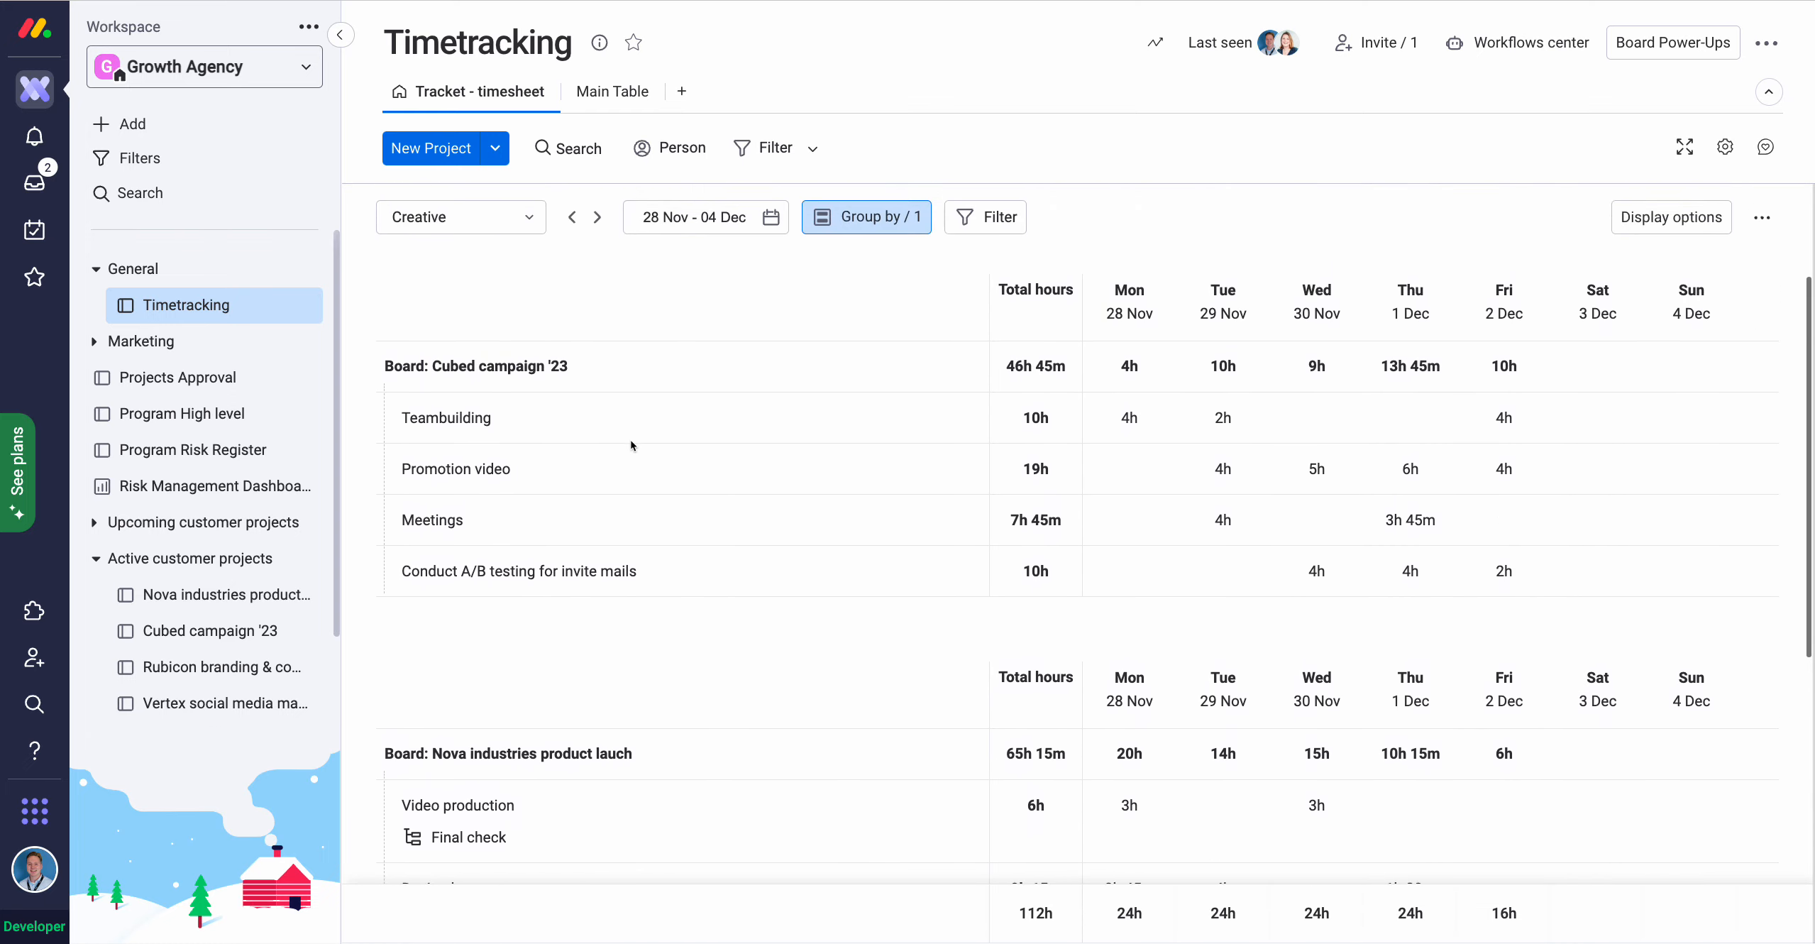
scroll(629, 440, "up", 3)
left_click(866, 398)
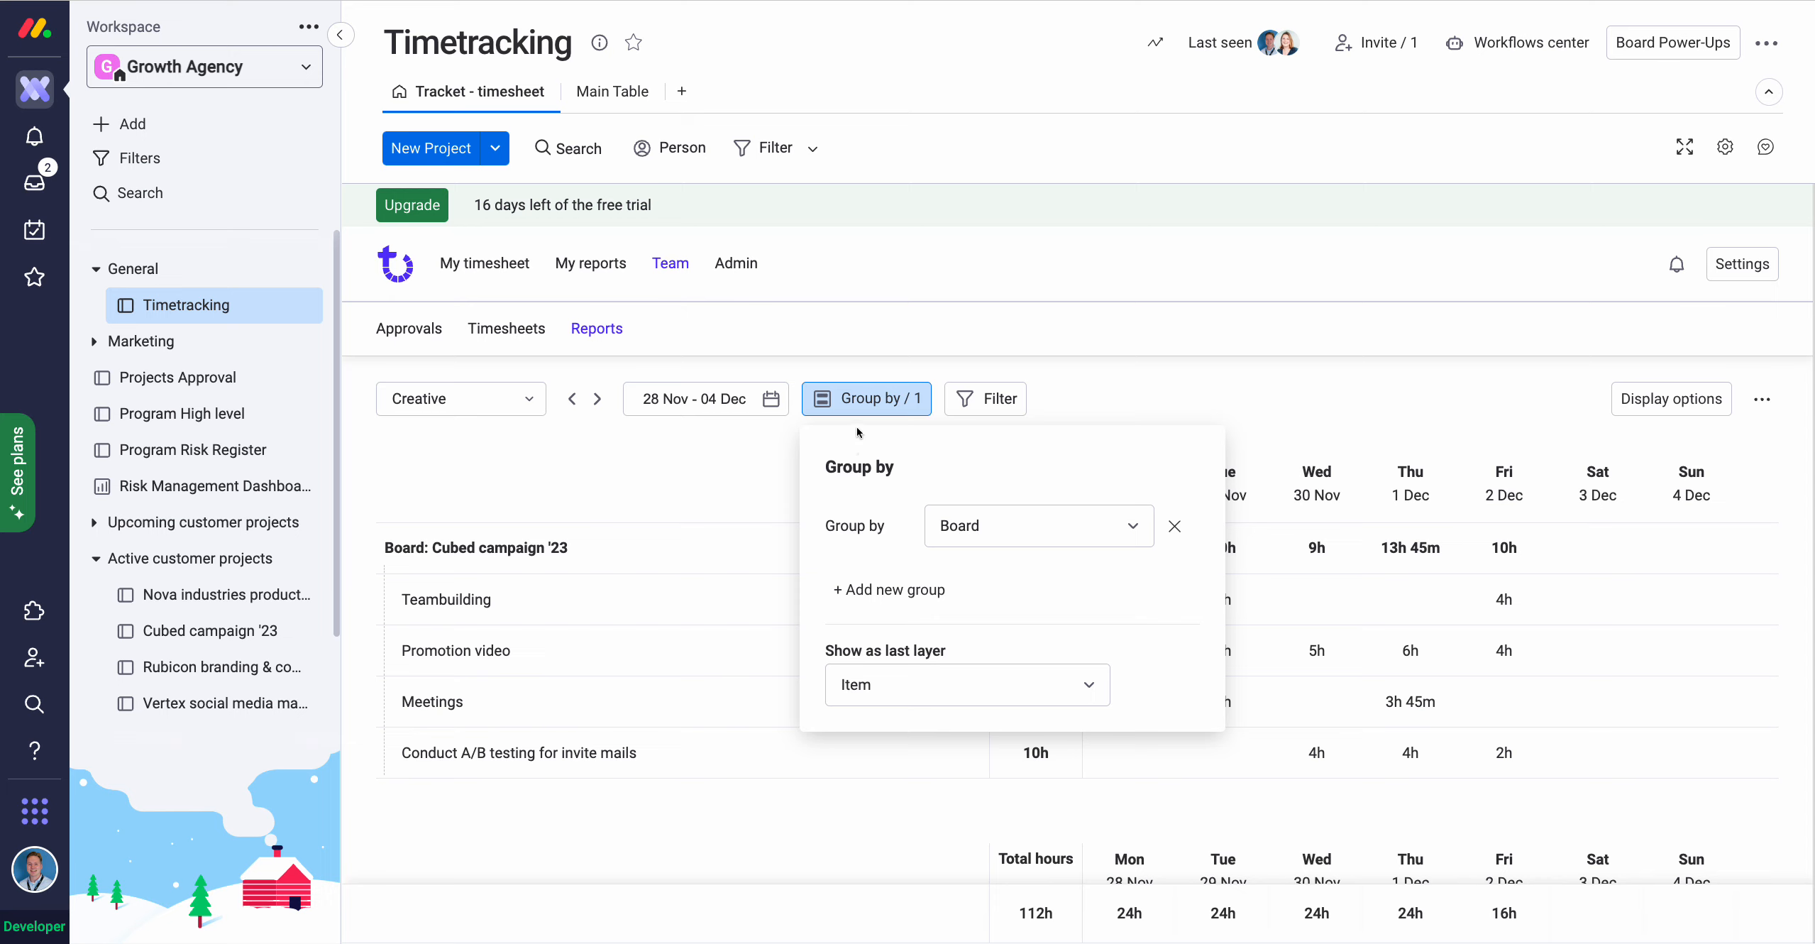
Close grouping settings, look over the filter options, then open the date range calendar.
left_click(835, 400)
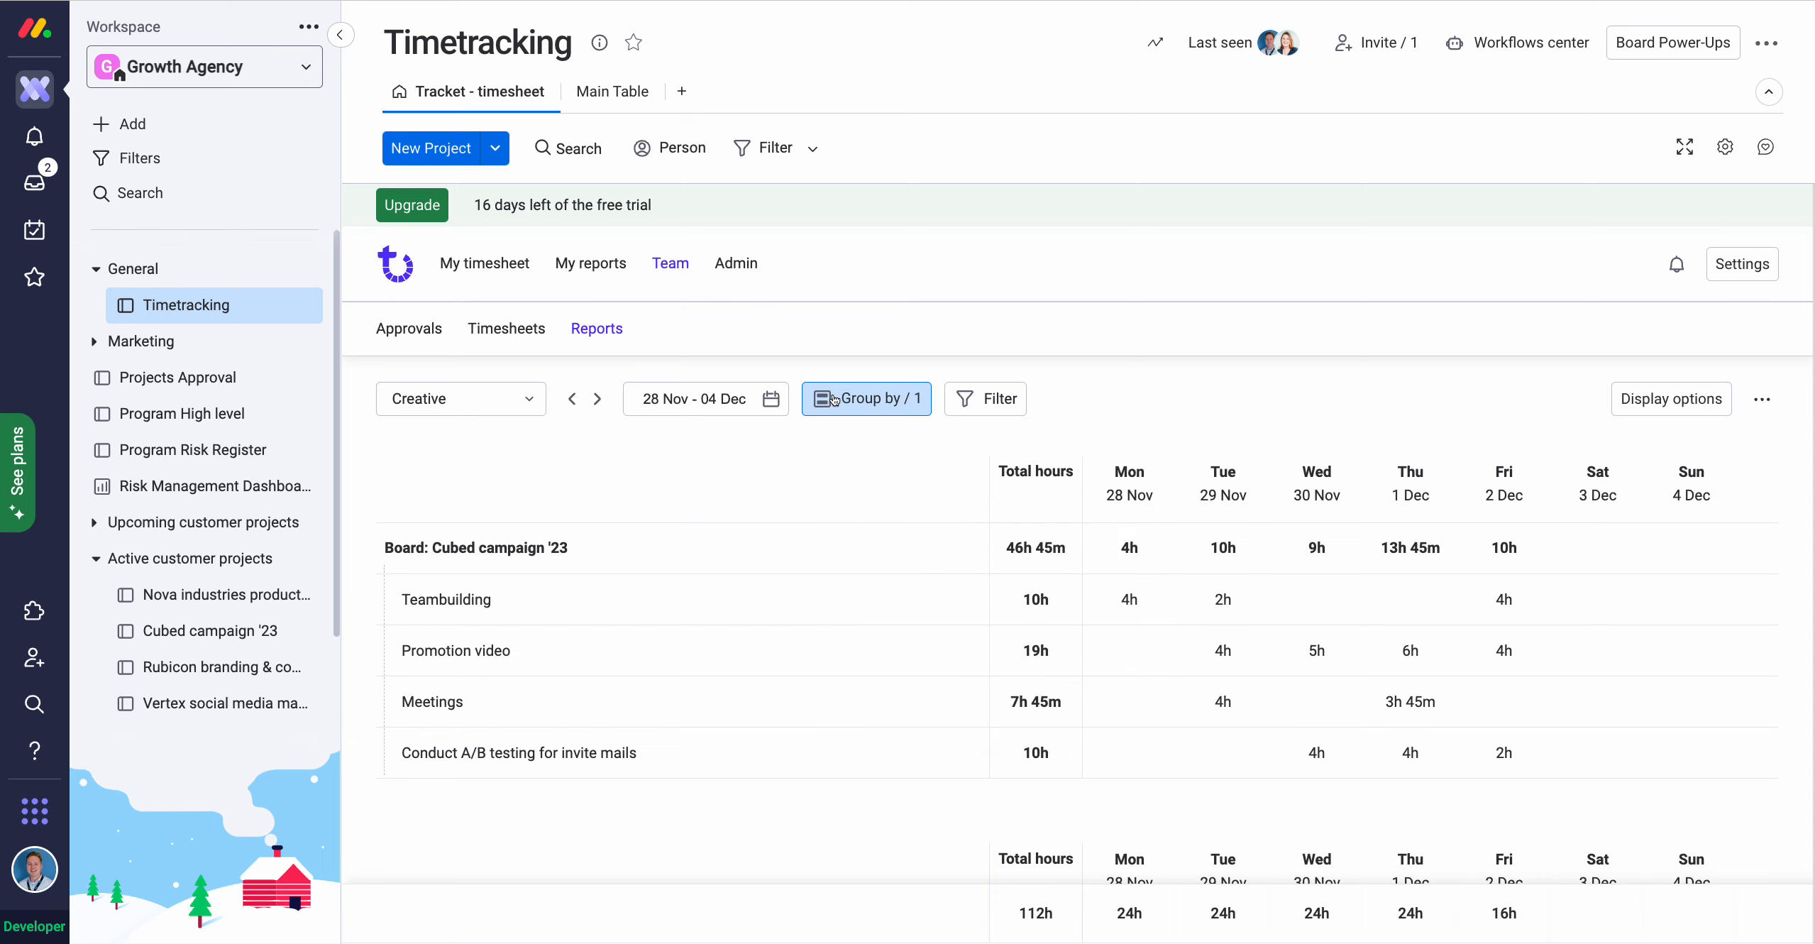
left_click(1001, 400)
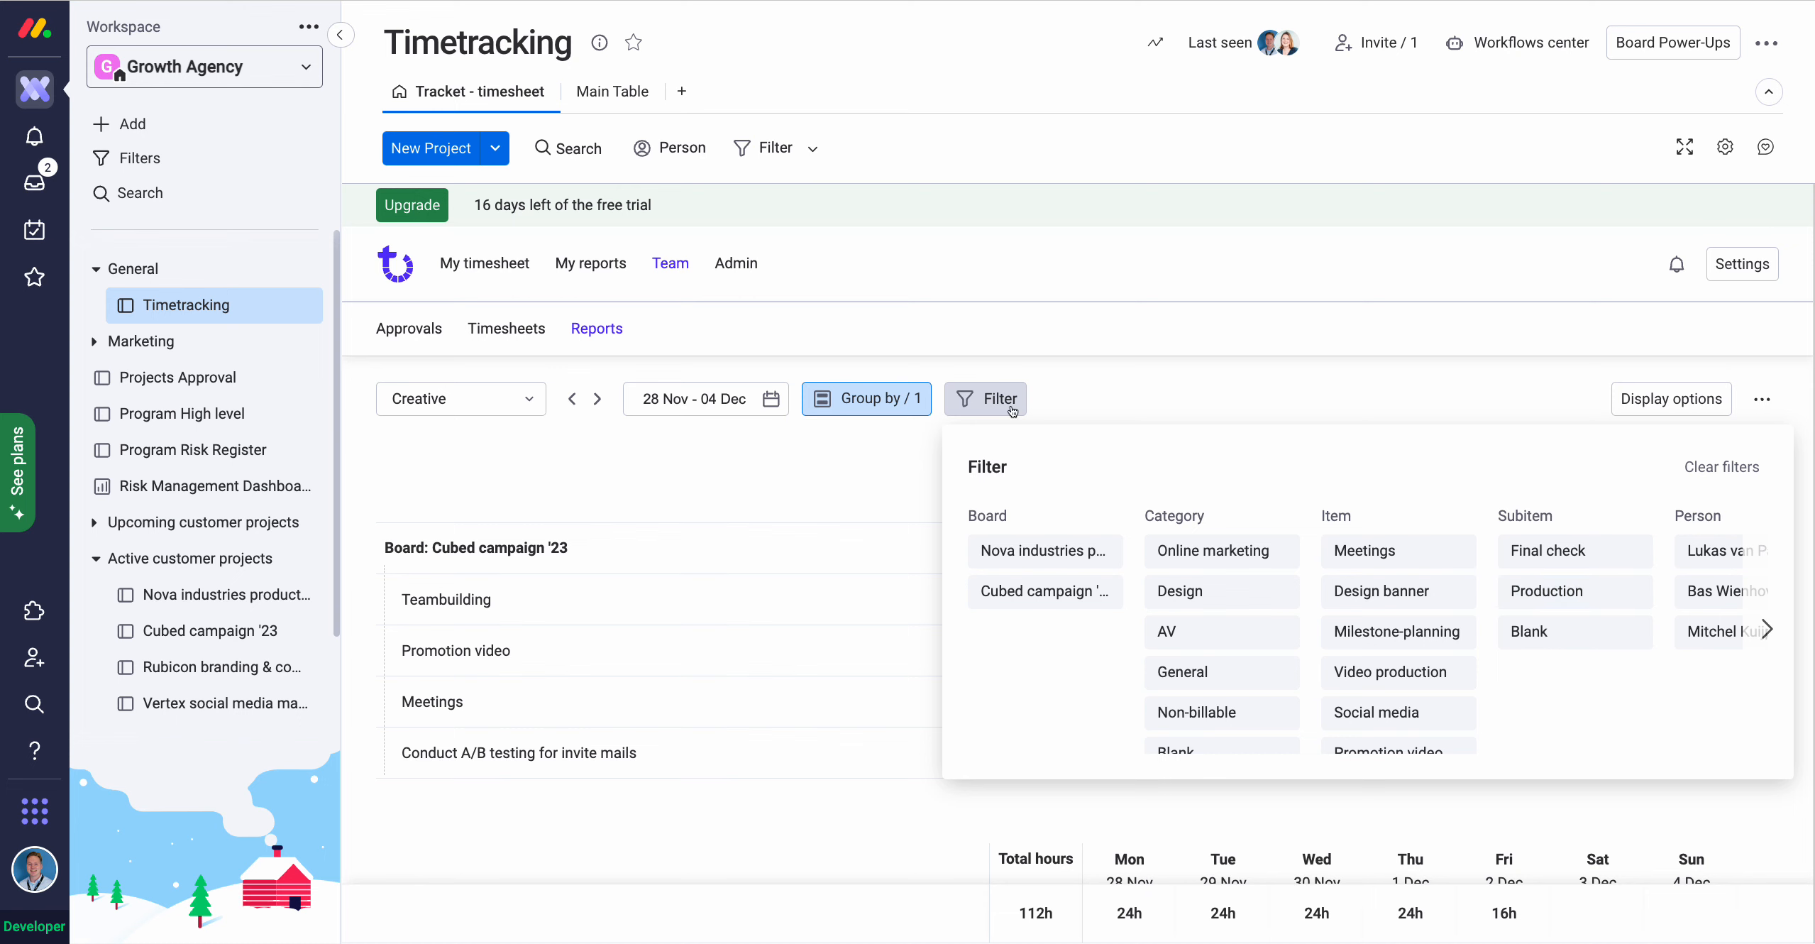
left_click(959, 402)
left_click(772, 402)
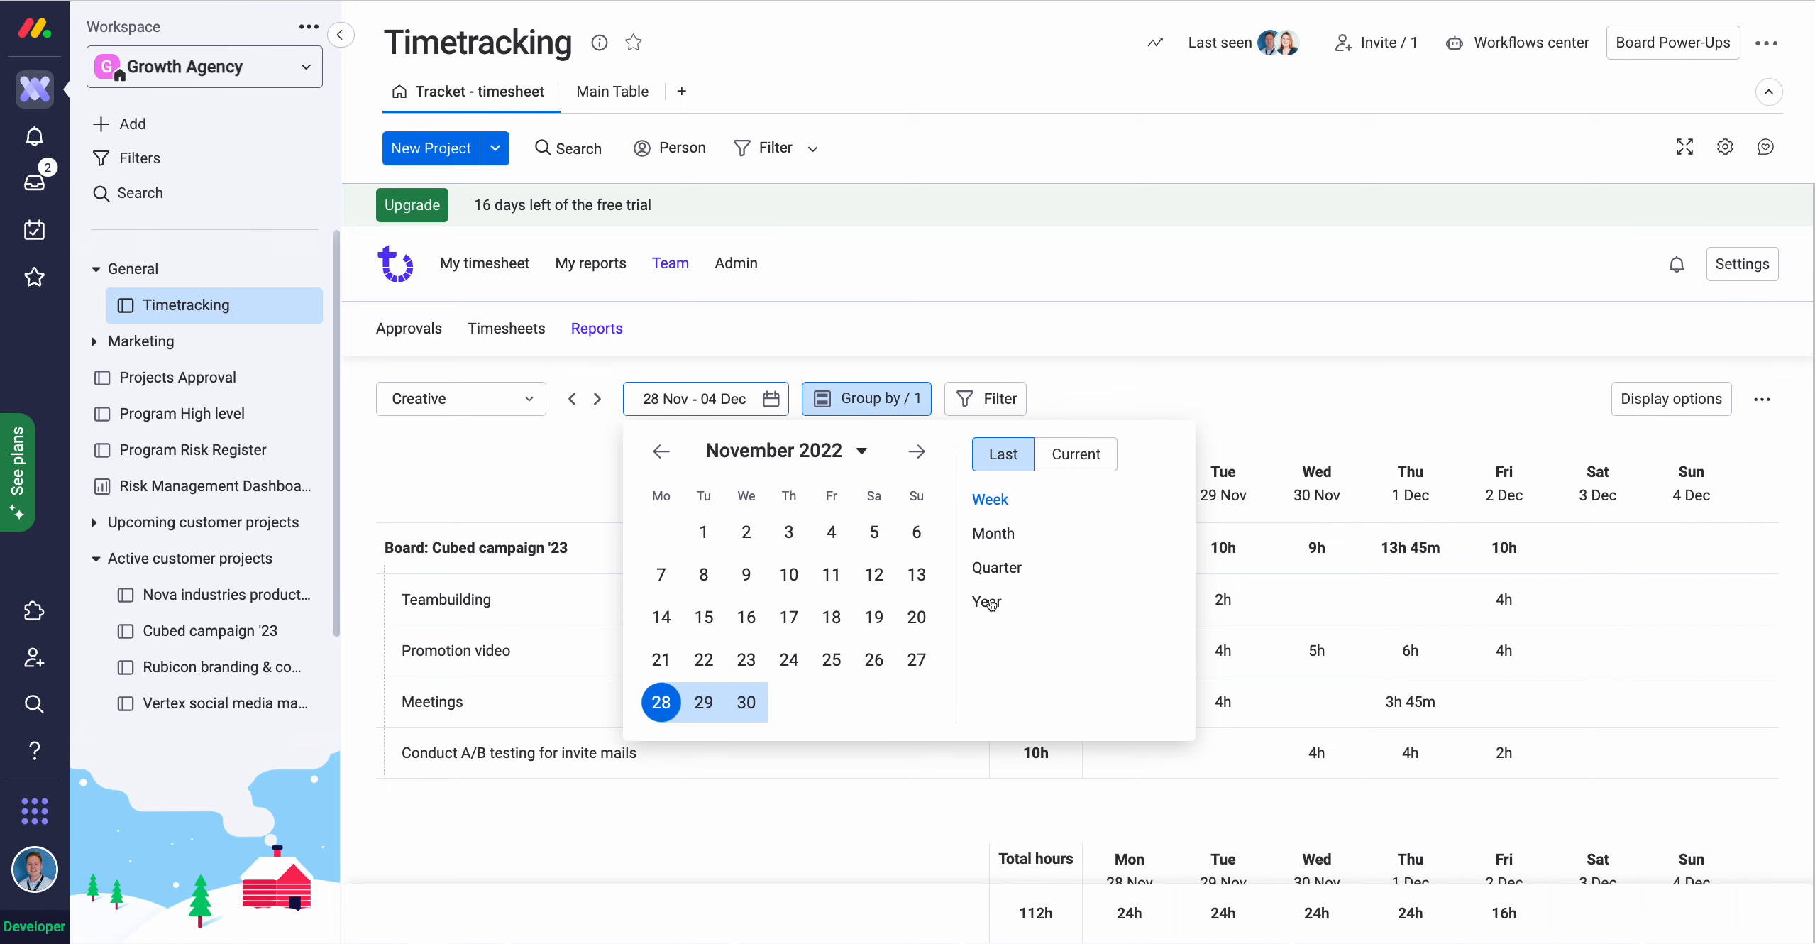
Set the report range to last month (01–30 Nov, 544h) and browse the day columns.
left_click(995, 535)
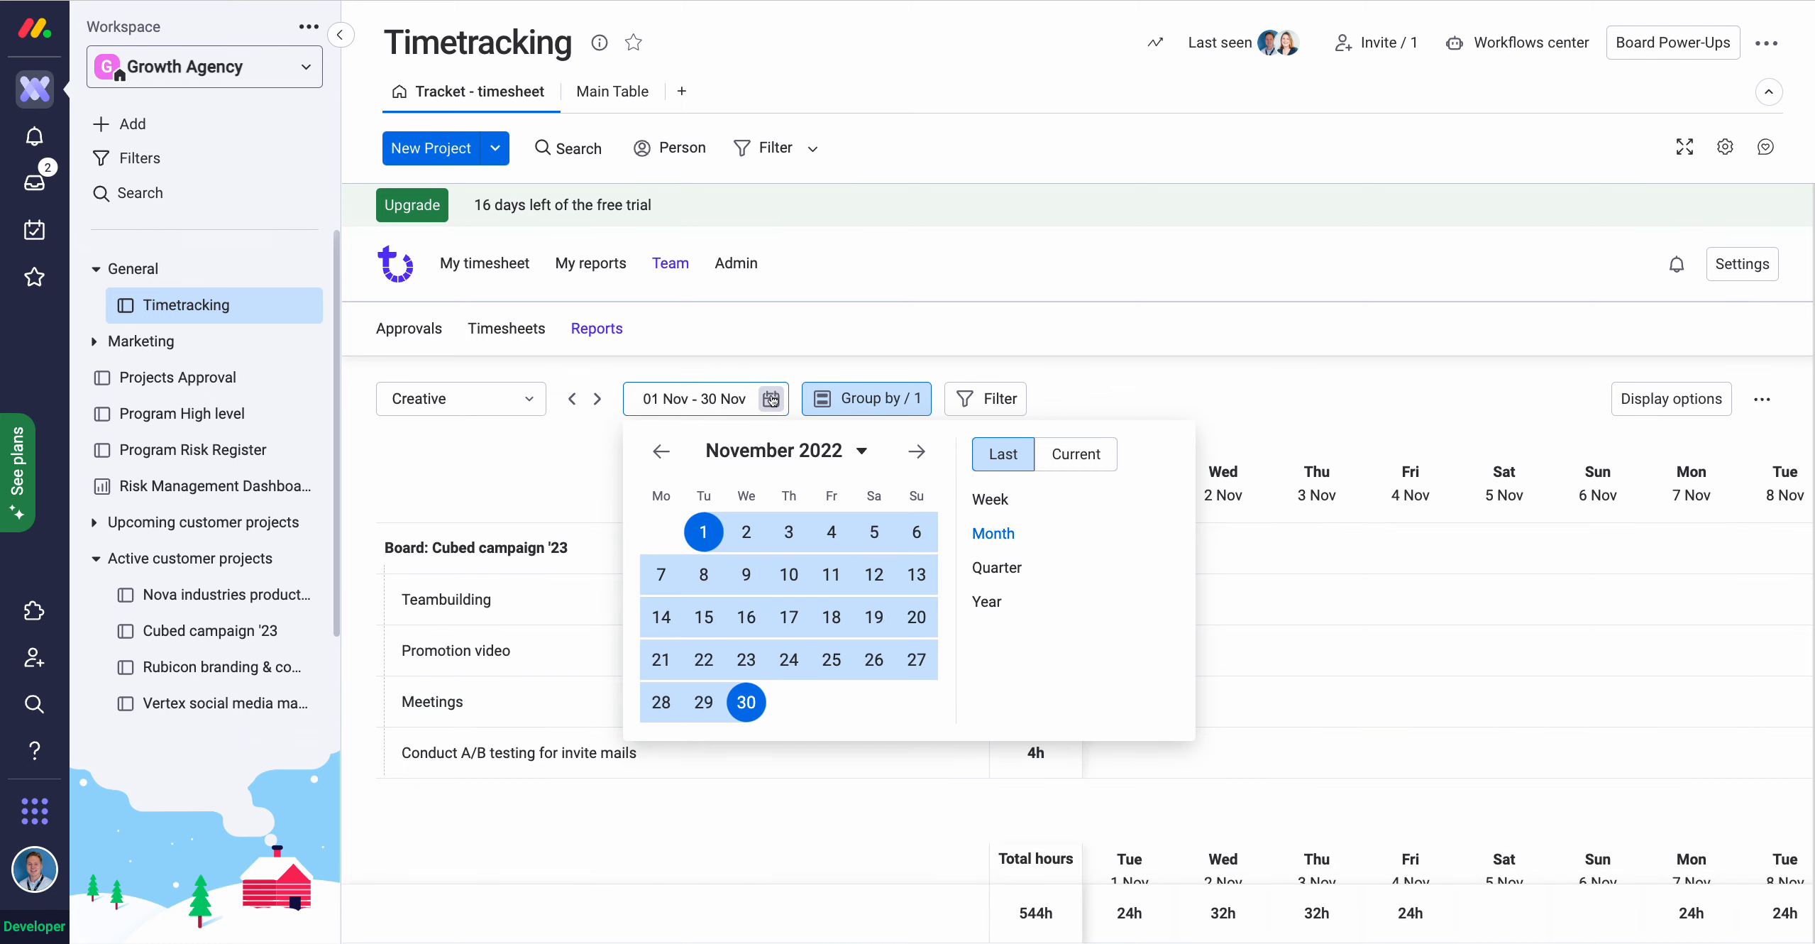
left_click(1398, 633)
scroll(1349, 665, "down", 2)
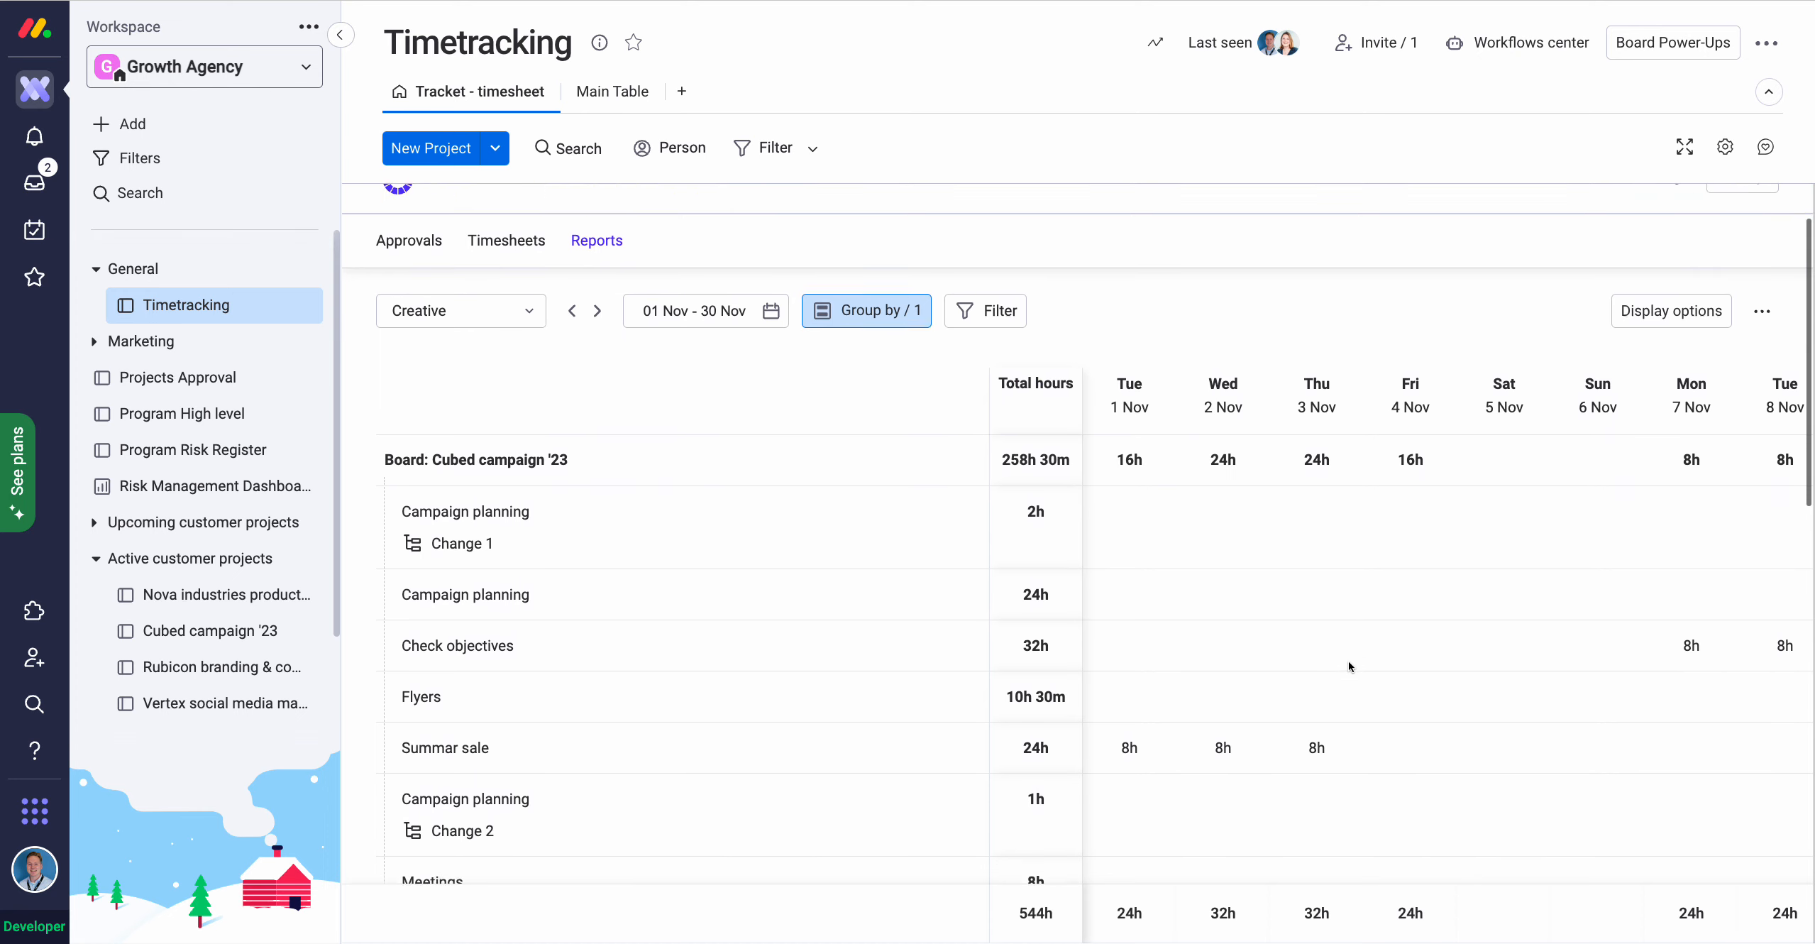
scroll(1349, 665, "right", 3)
scroll(1348, 666, "right", 10)
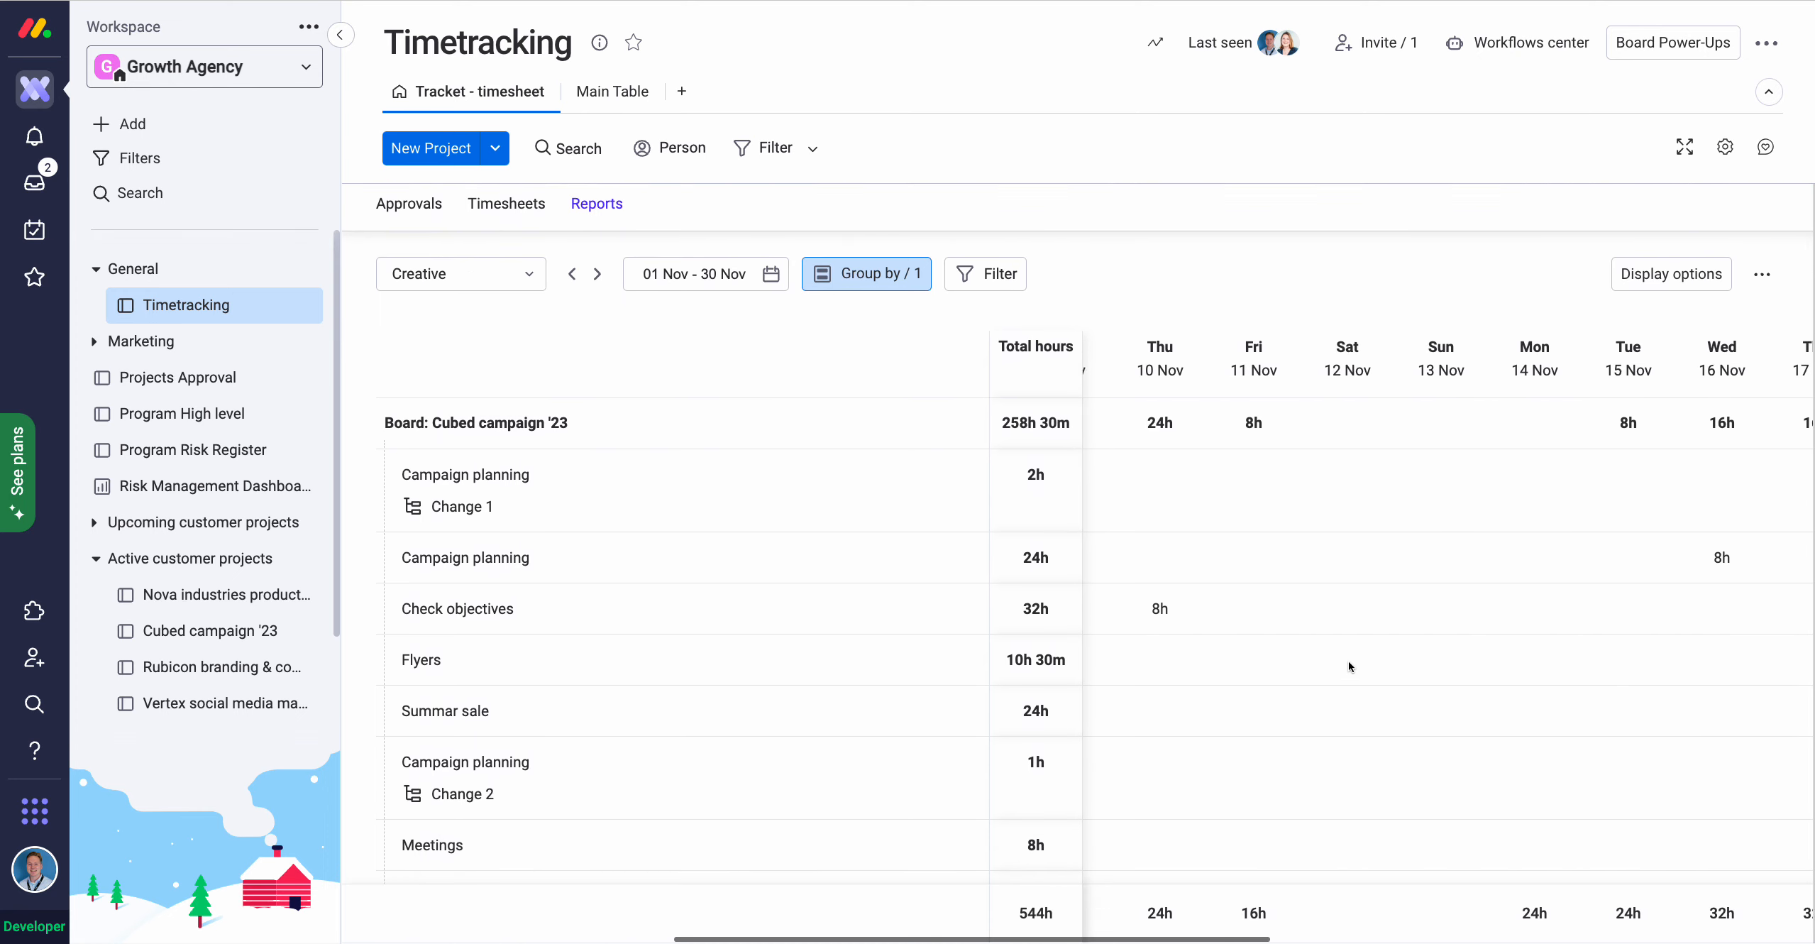
scroll(1349, 661, "right", 4)
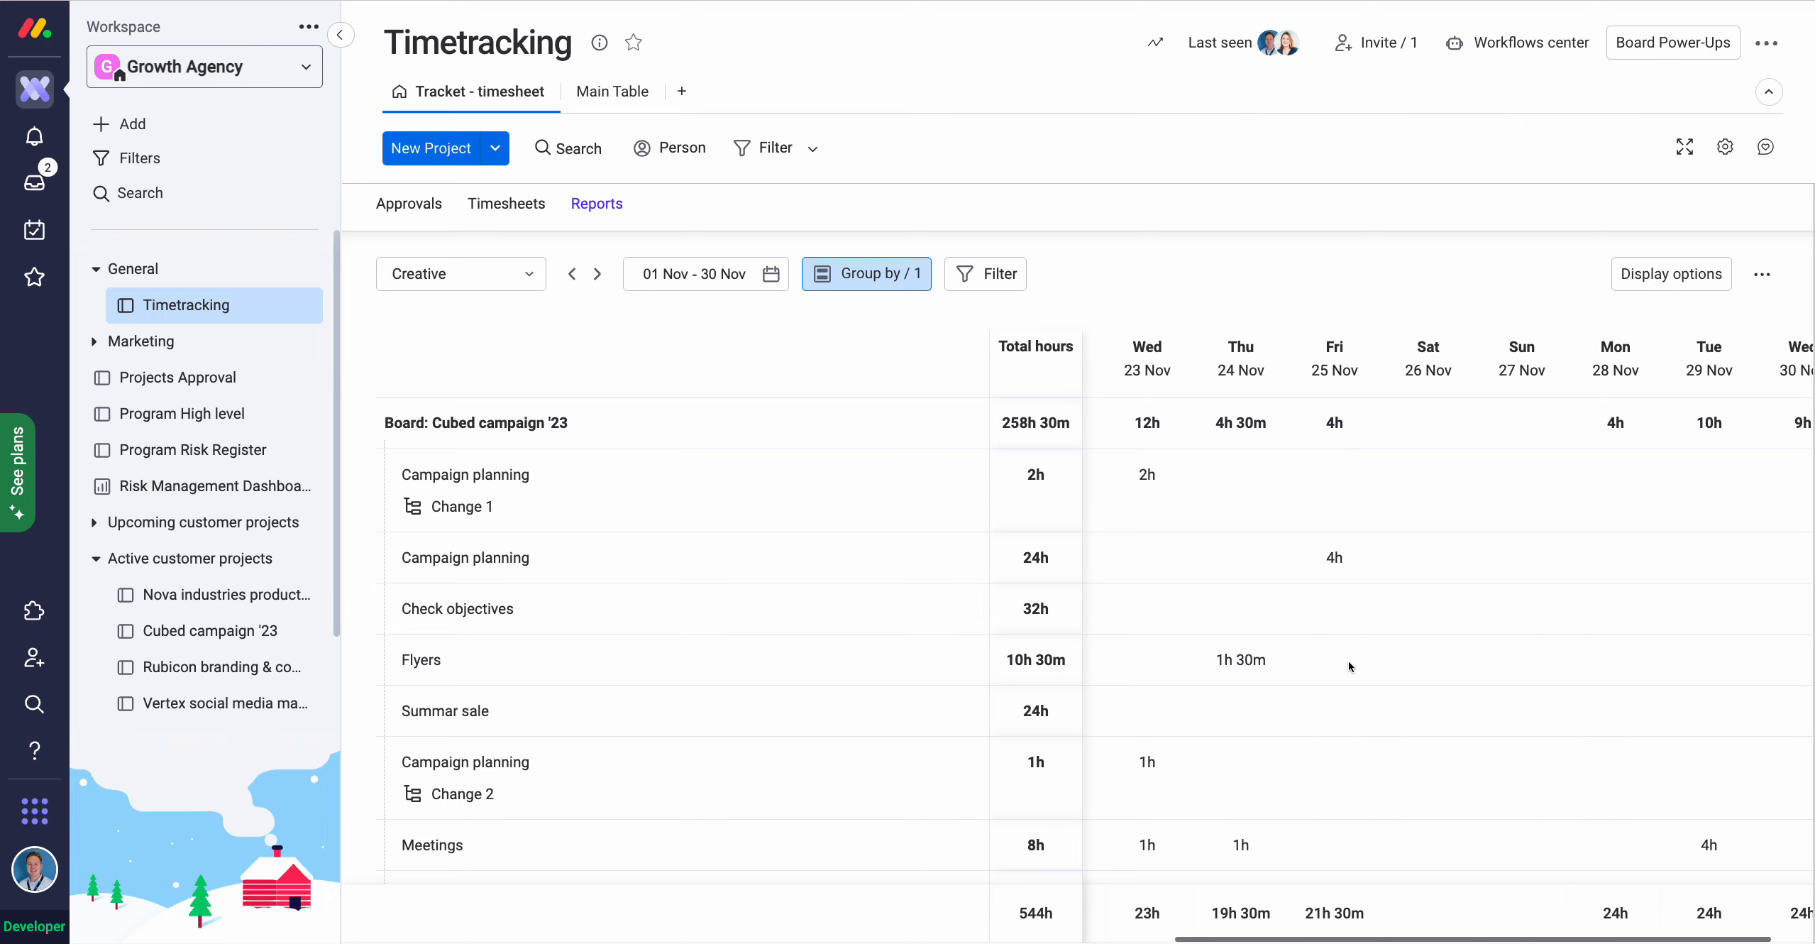
scroll(1349, 660, "left", 15)
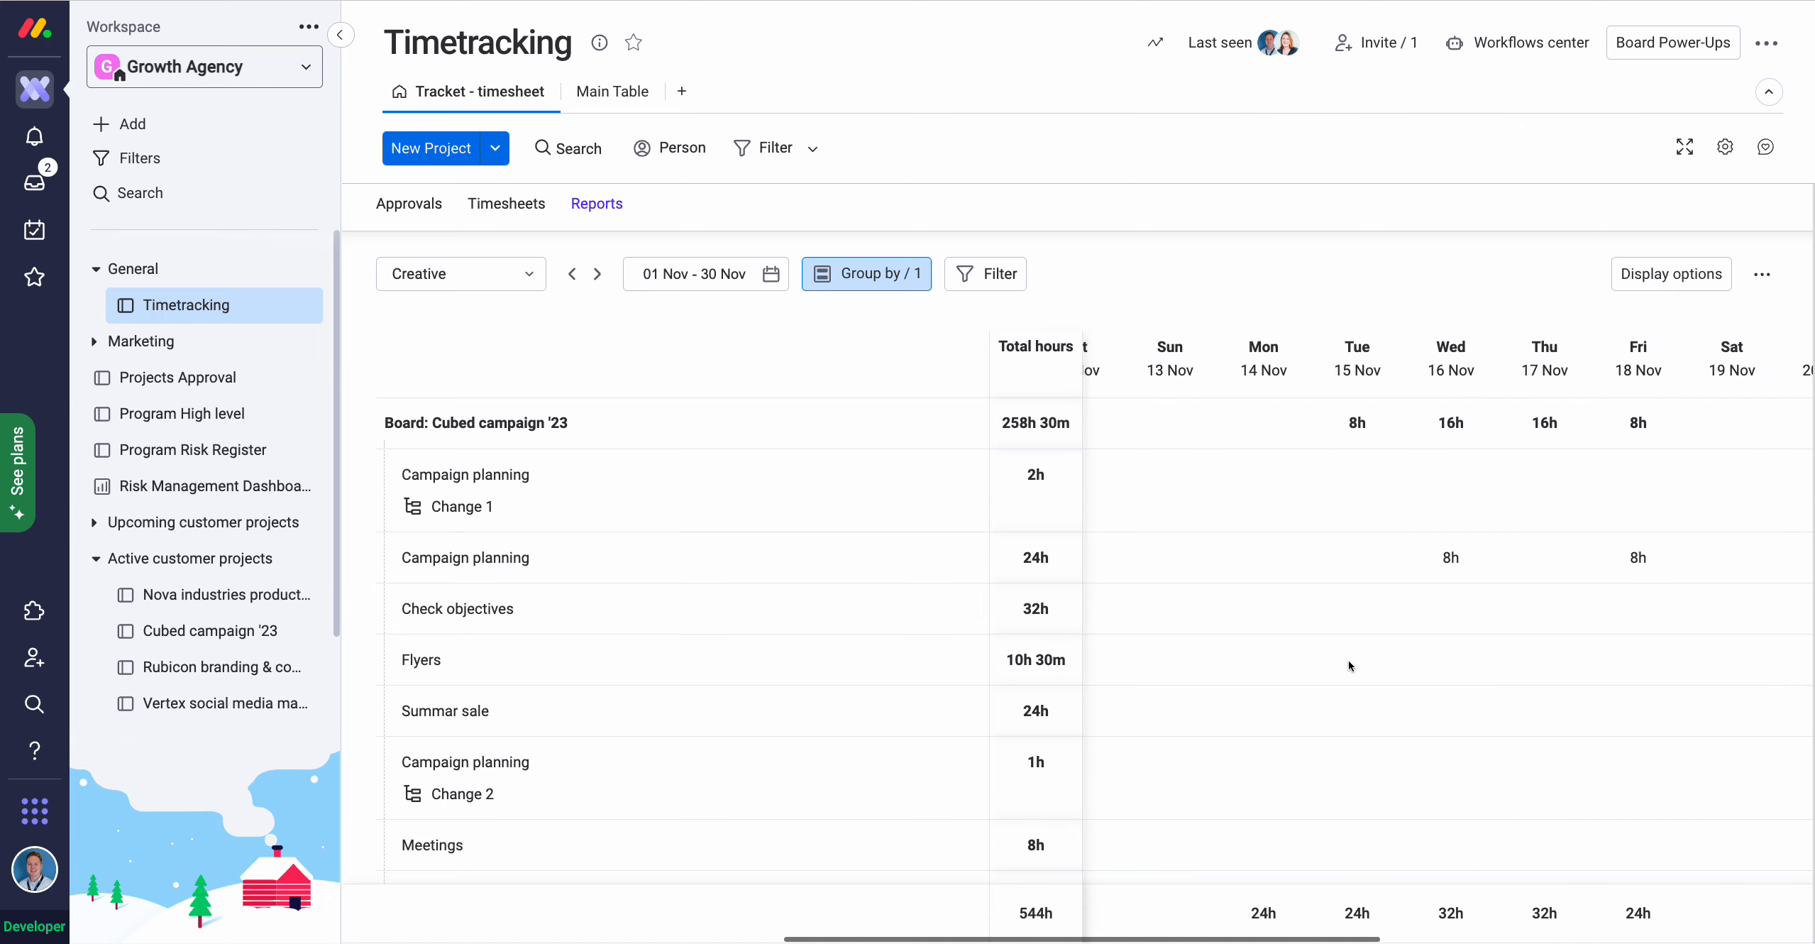
Set Column period to Week (W44–W48) and open the menu offering Export report to Excel.
left_click(1660, 277)
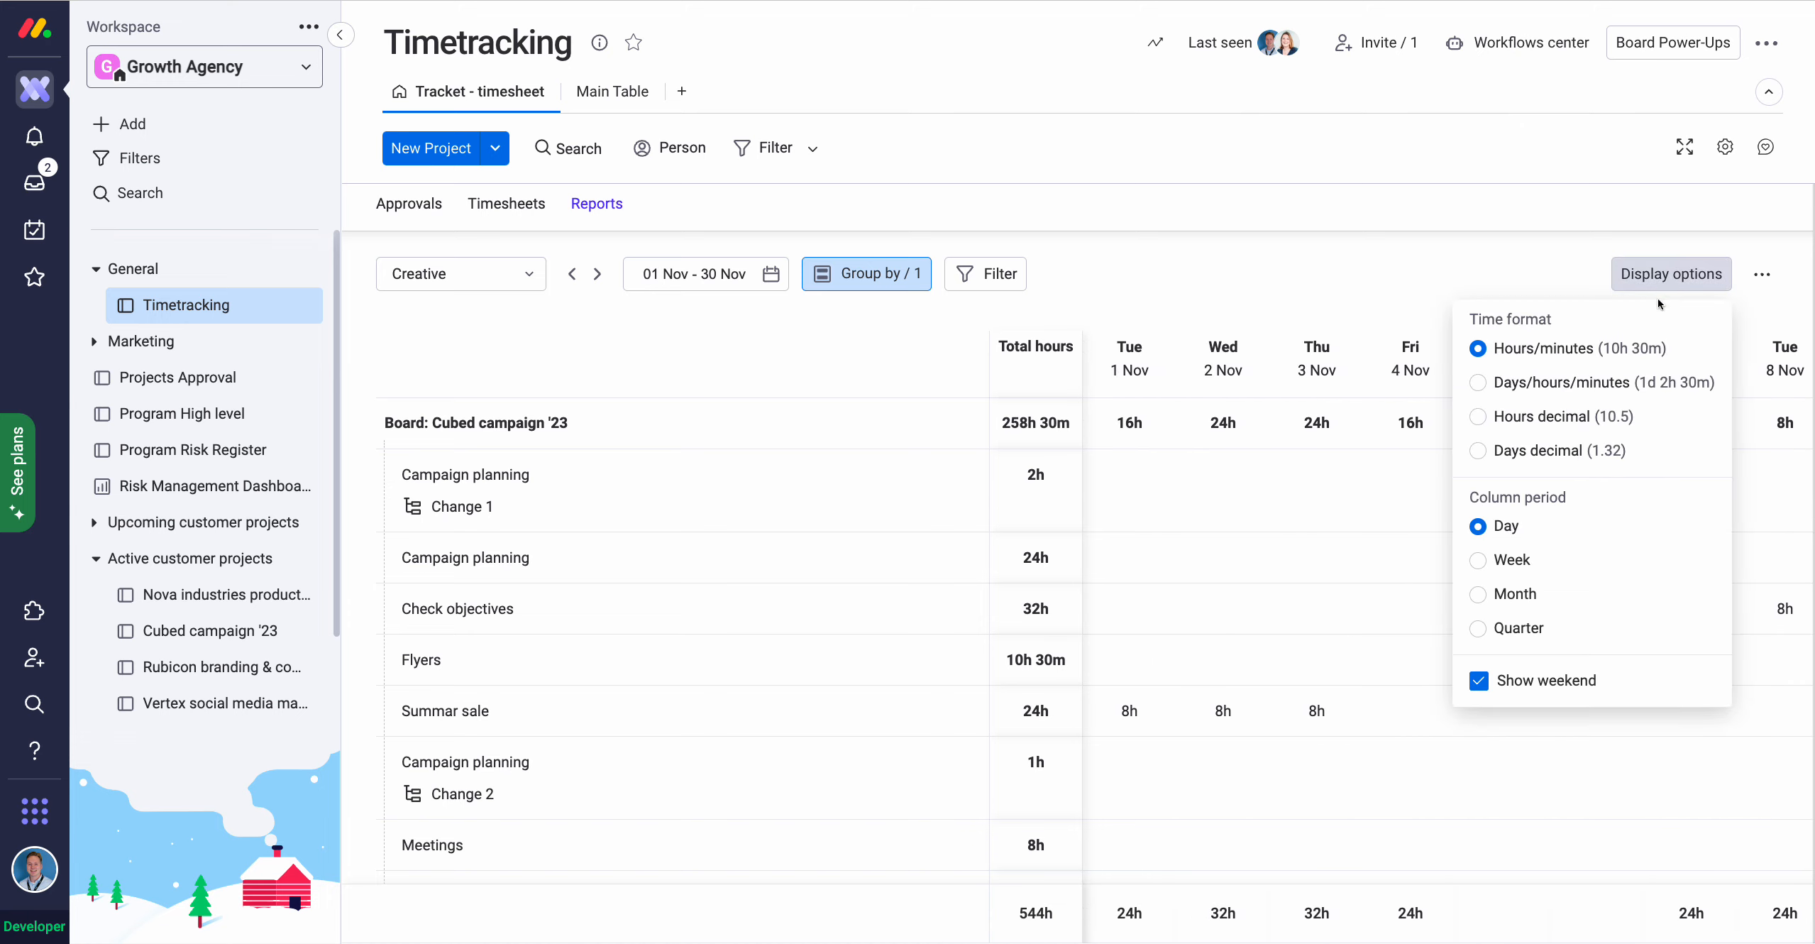
left_click(1484, 565)
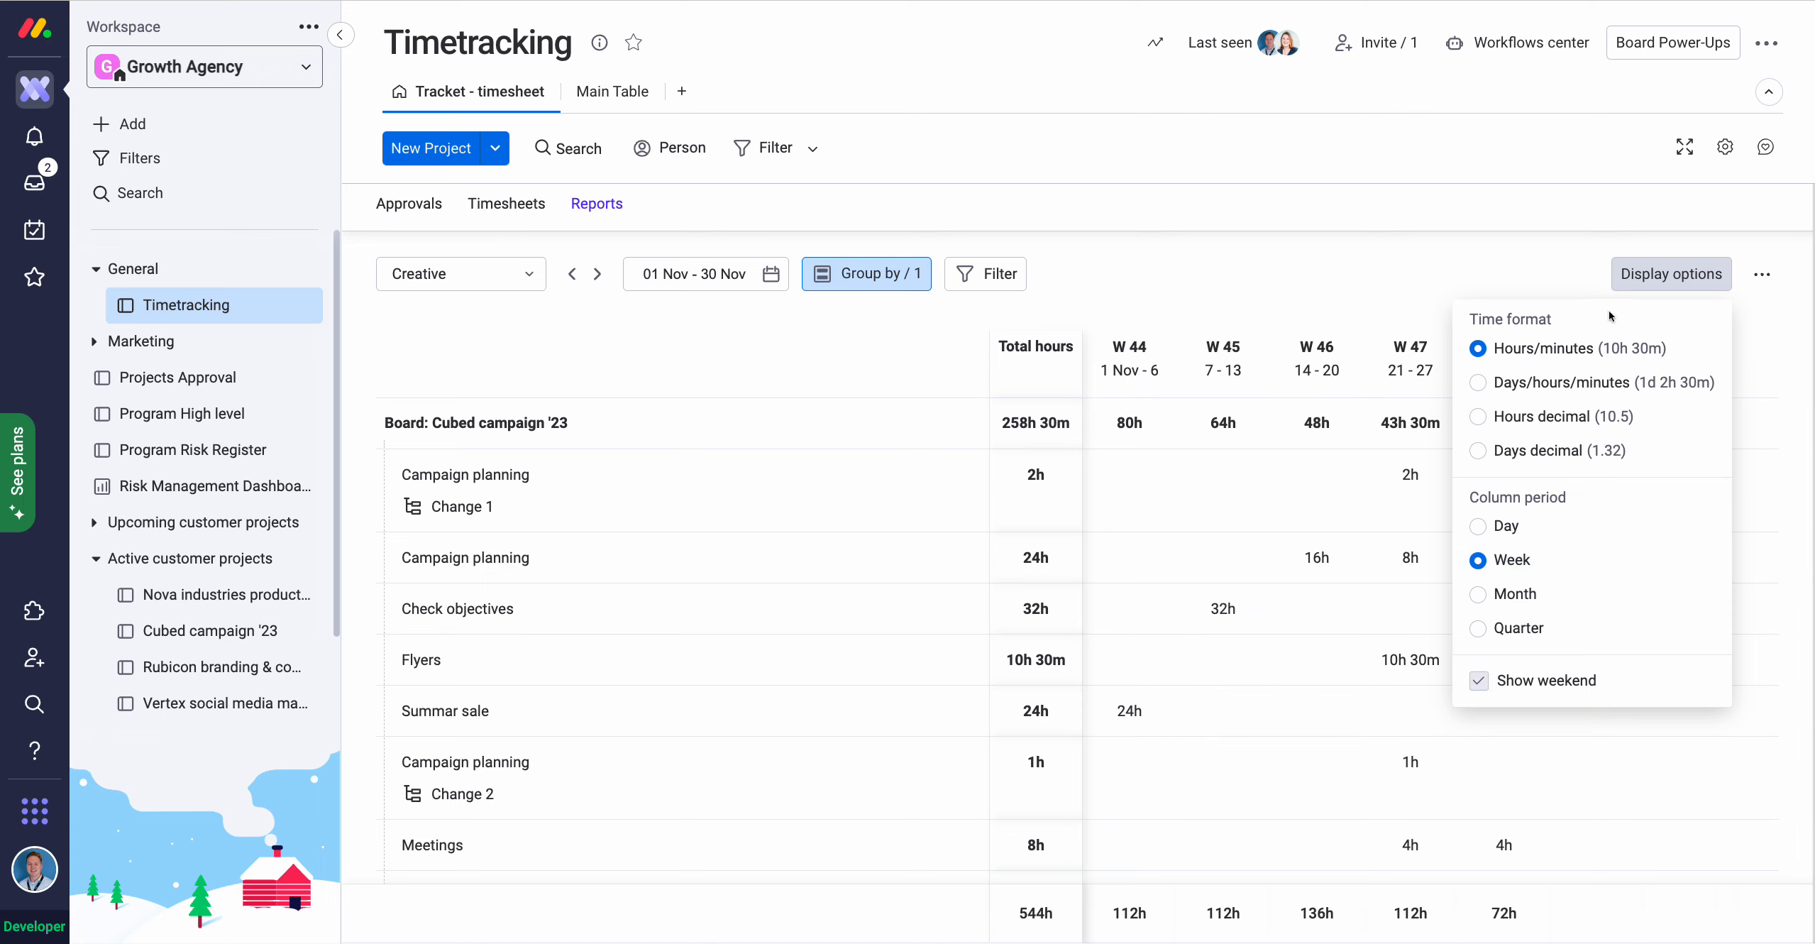
left_click(1355, 500)
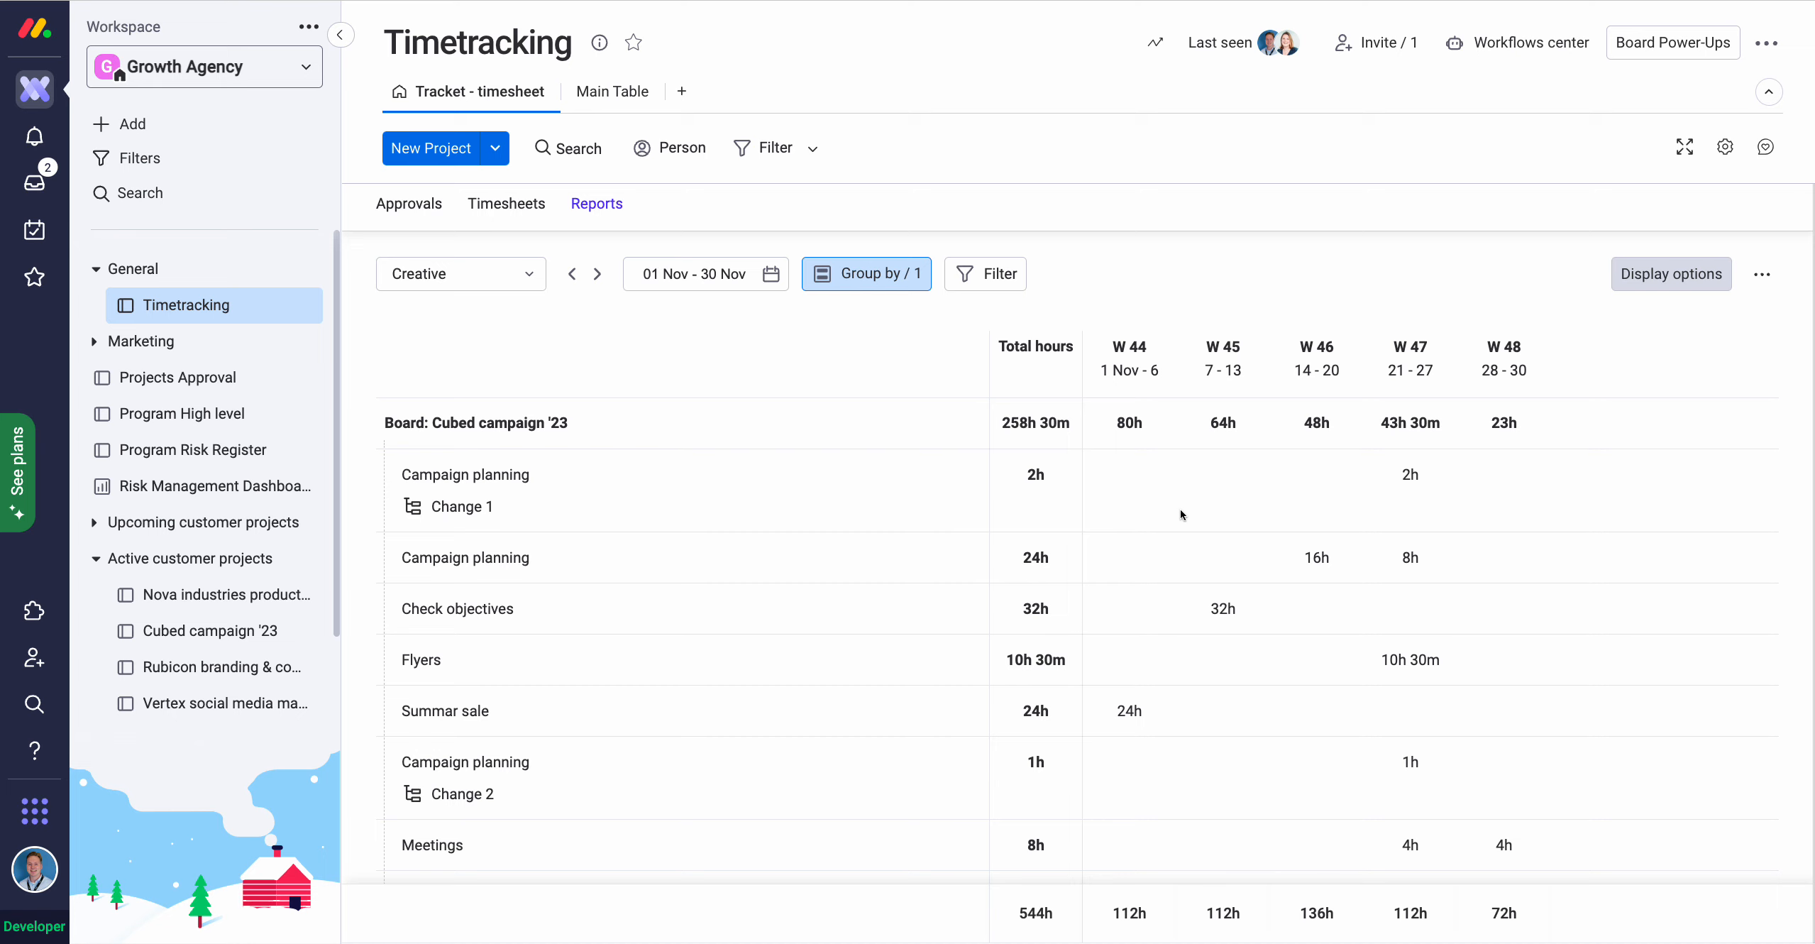
scroll(1180, 509, "down", 3)
scroll(1181, 505, "up", 5)
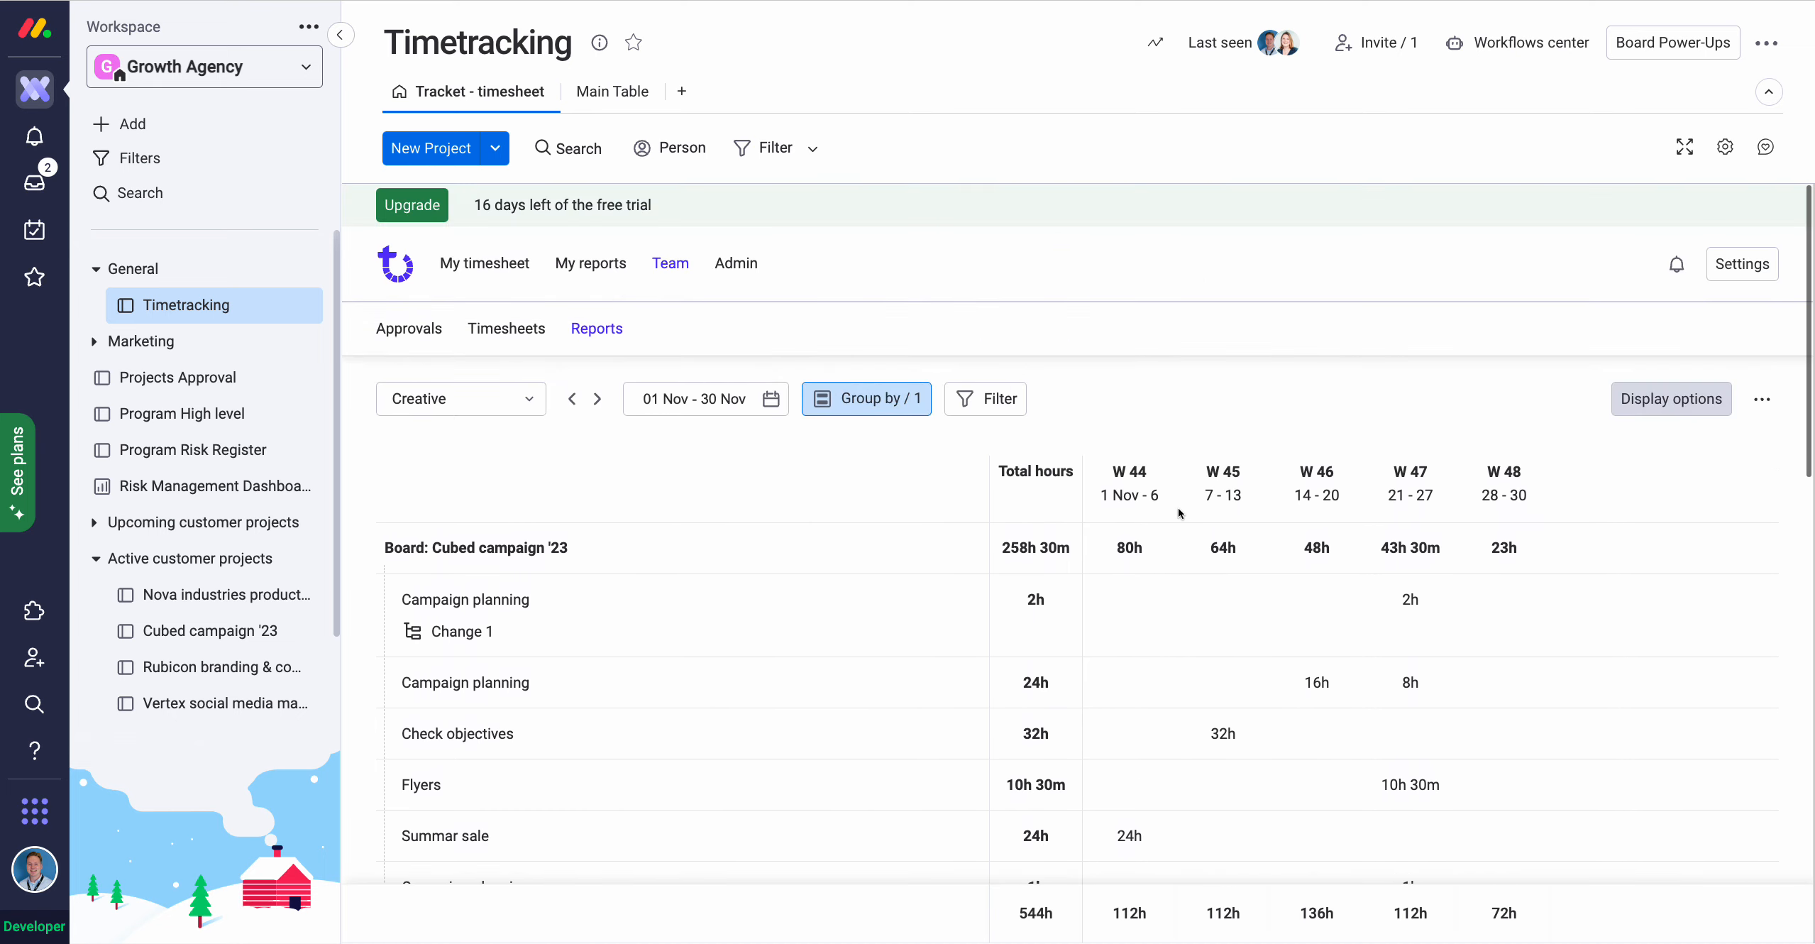
left_click(1758, 399)
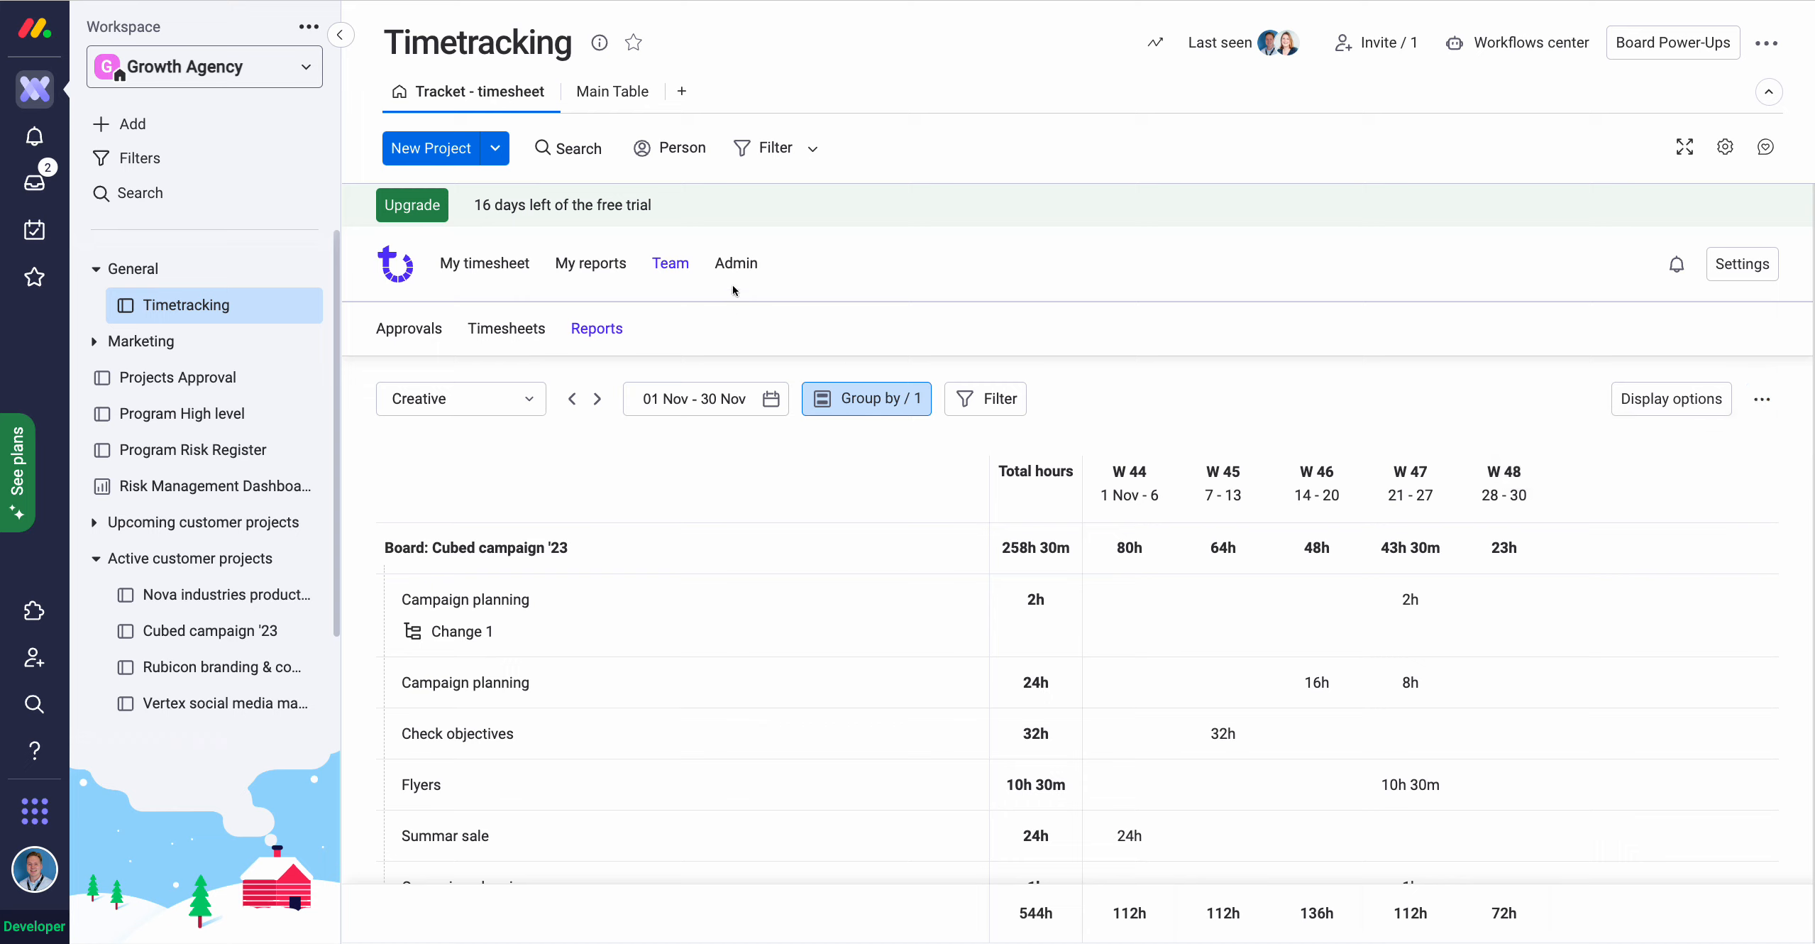
Open the Admin Fields page and review the six categories, only Non-billable being unbillable.
left_click(736, 265)
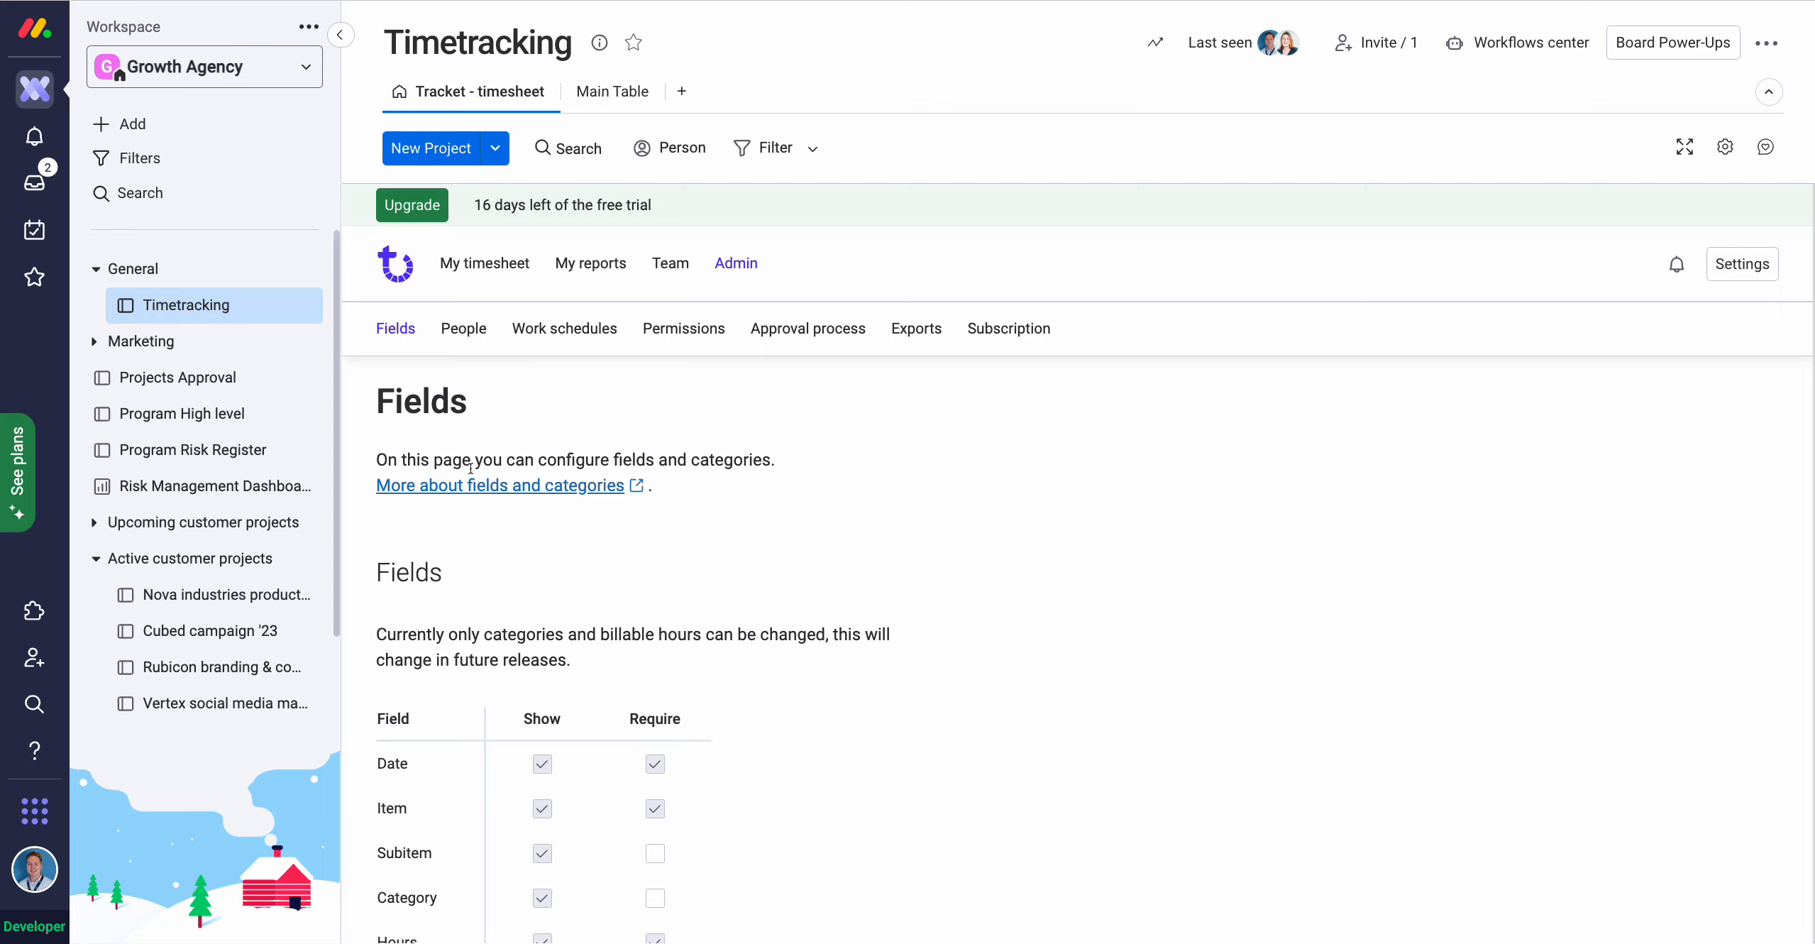
scroll(515, 495, "down", 15)
scroll(588, 474, "down", 2)
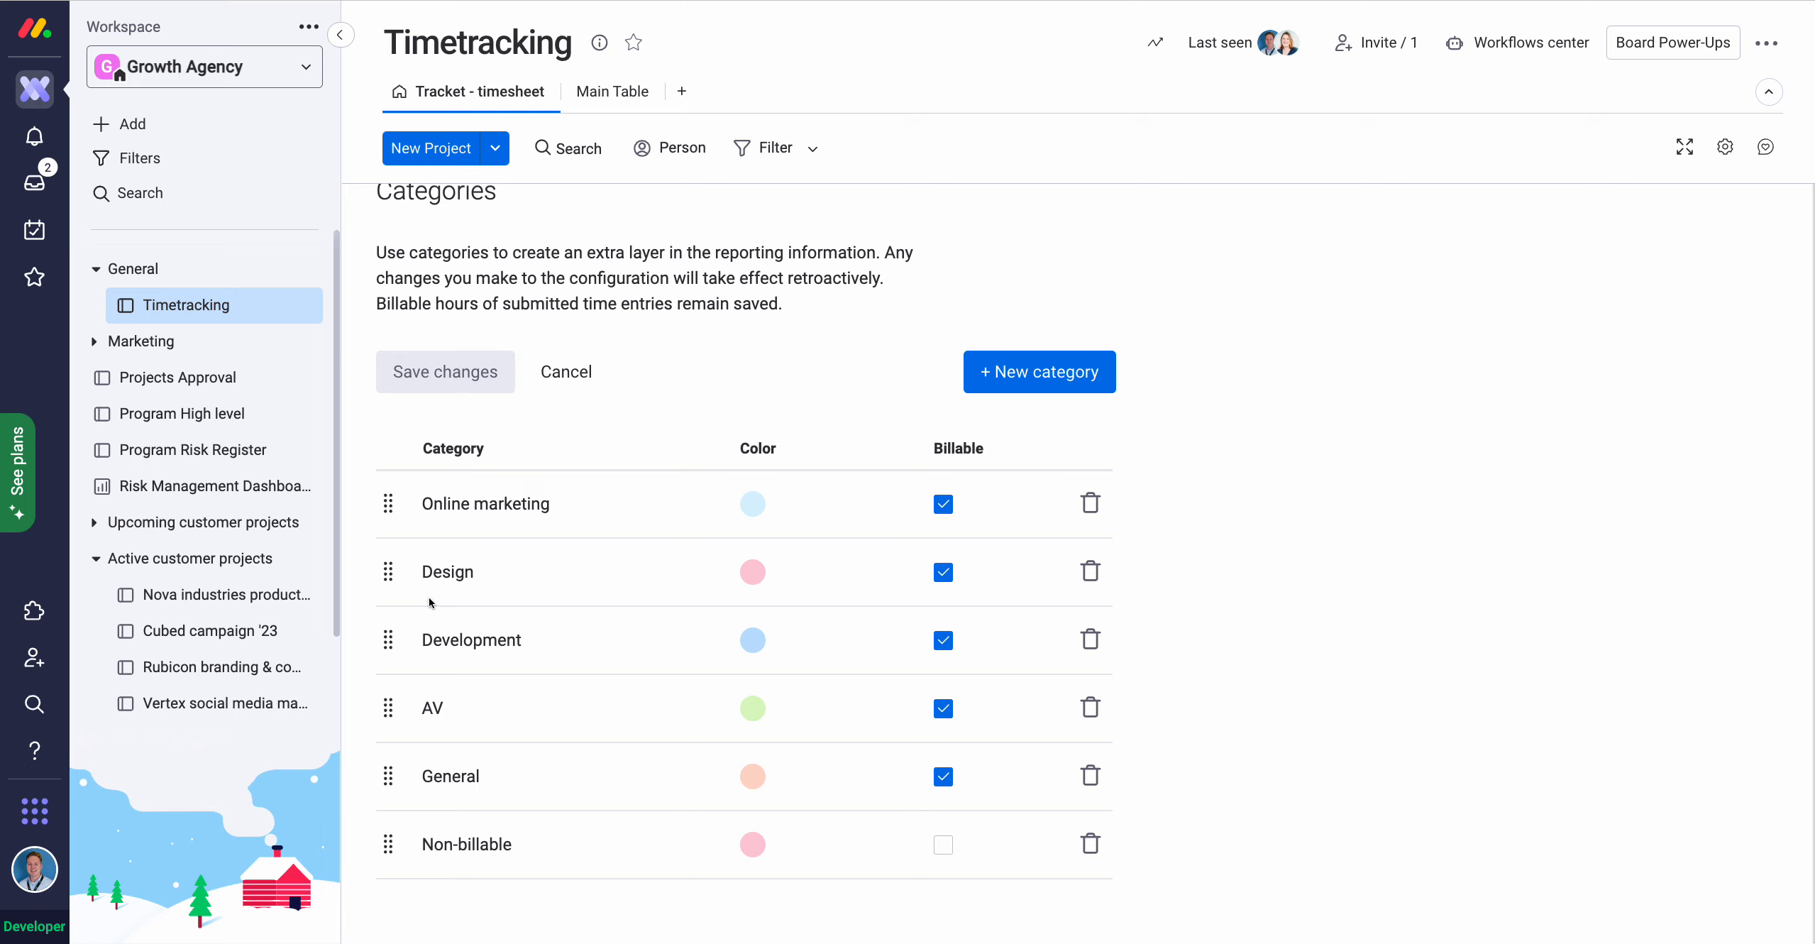
scroll(672, 496, "up", 15)
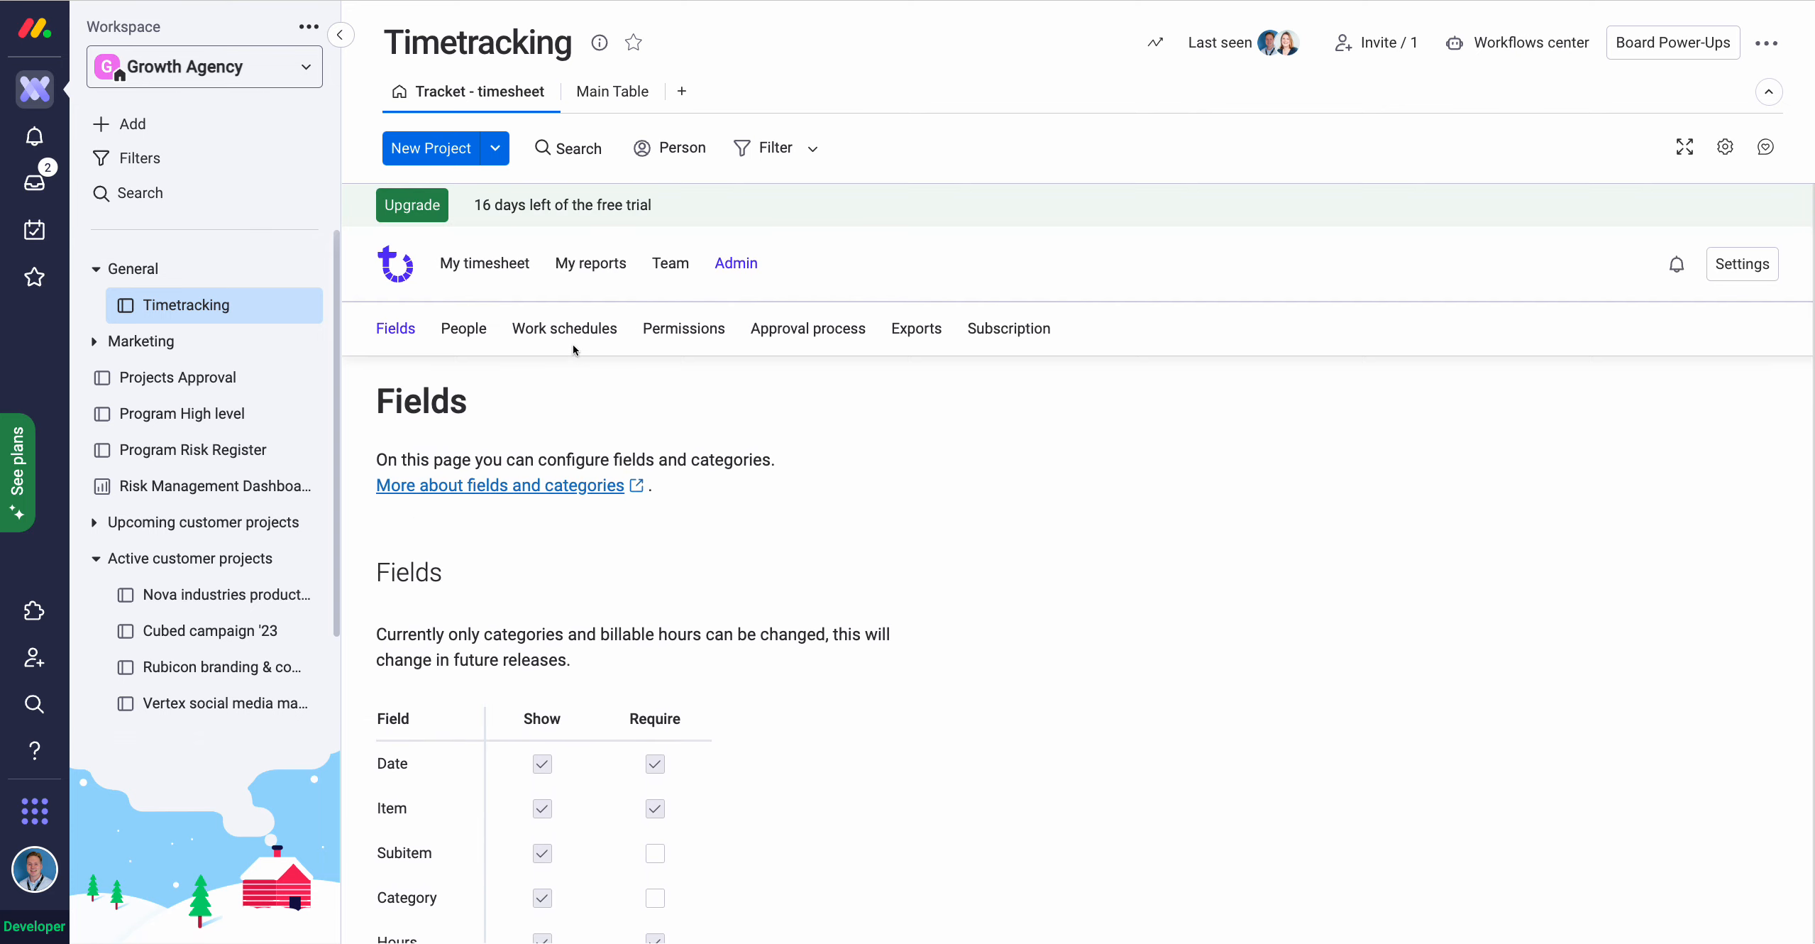
Review the Work schedules settings, then go to the Exports page for November 2022 CSV time entries.
left_click(574, 334)
scroll(678, 527, "down", 3)
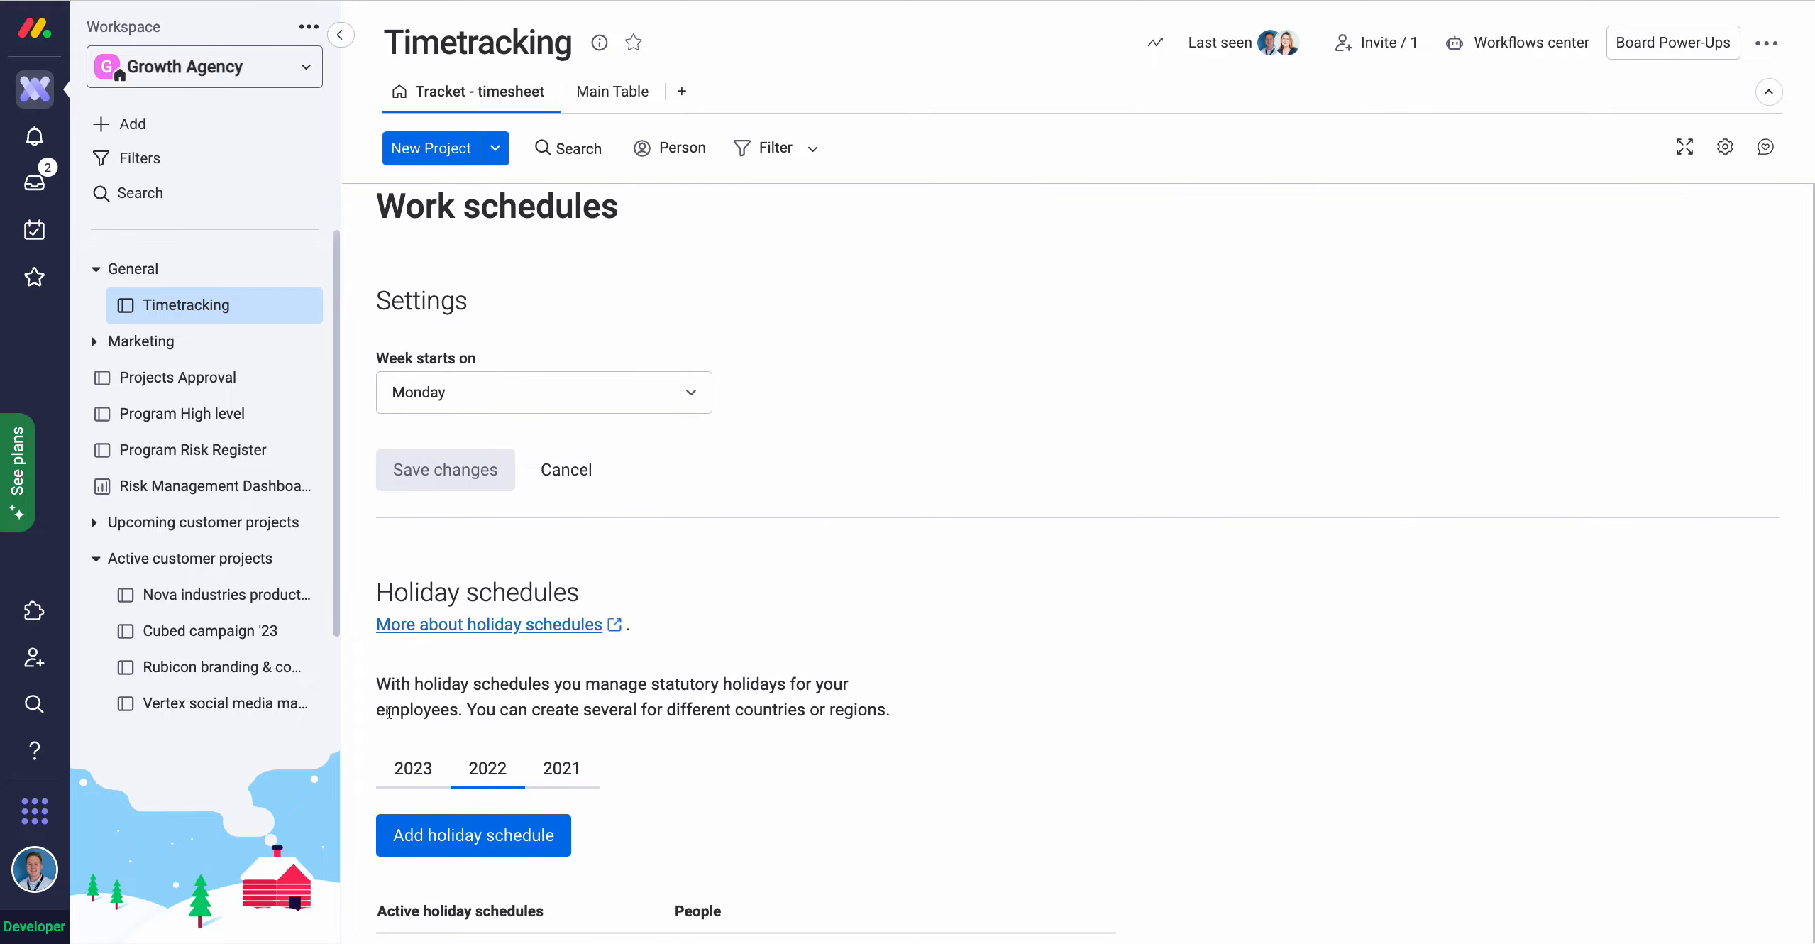
scroll(924, 615, "down", 1)
scroll(870, 616, "up", 5)
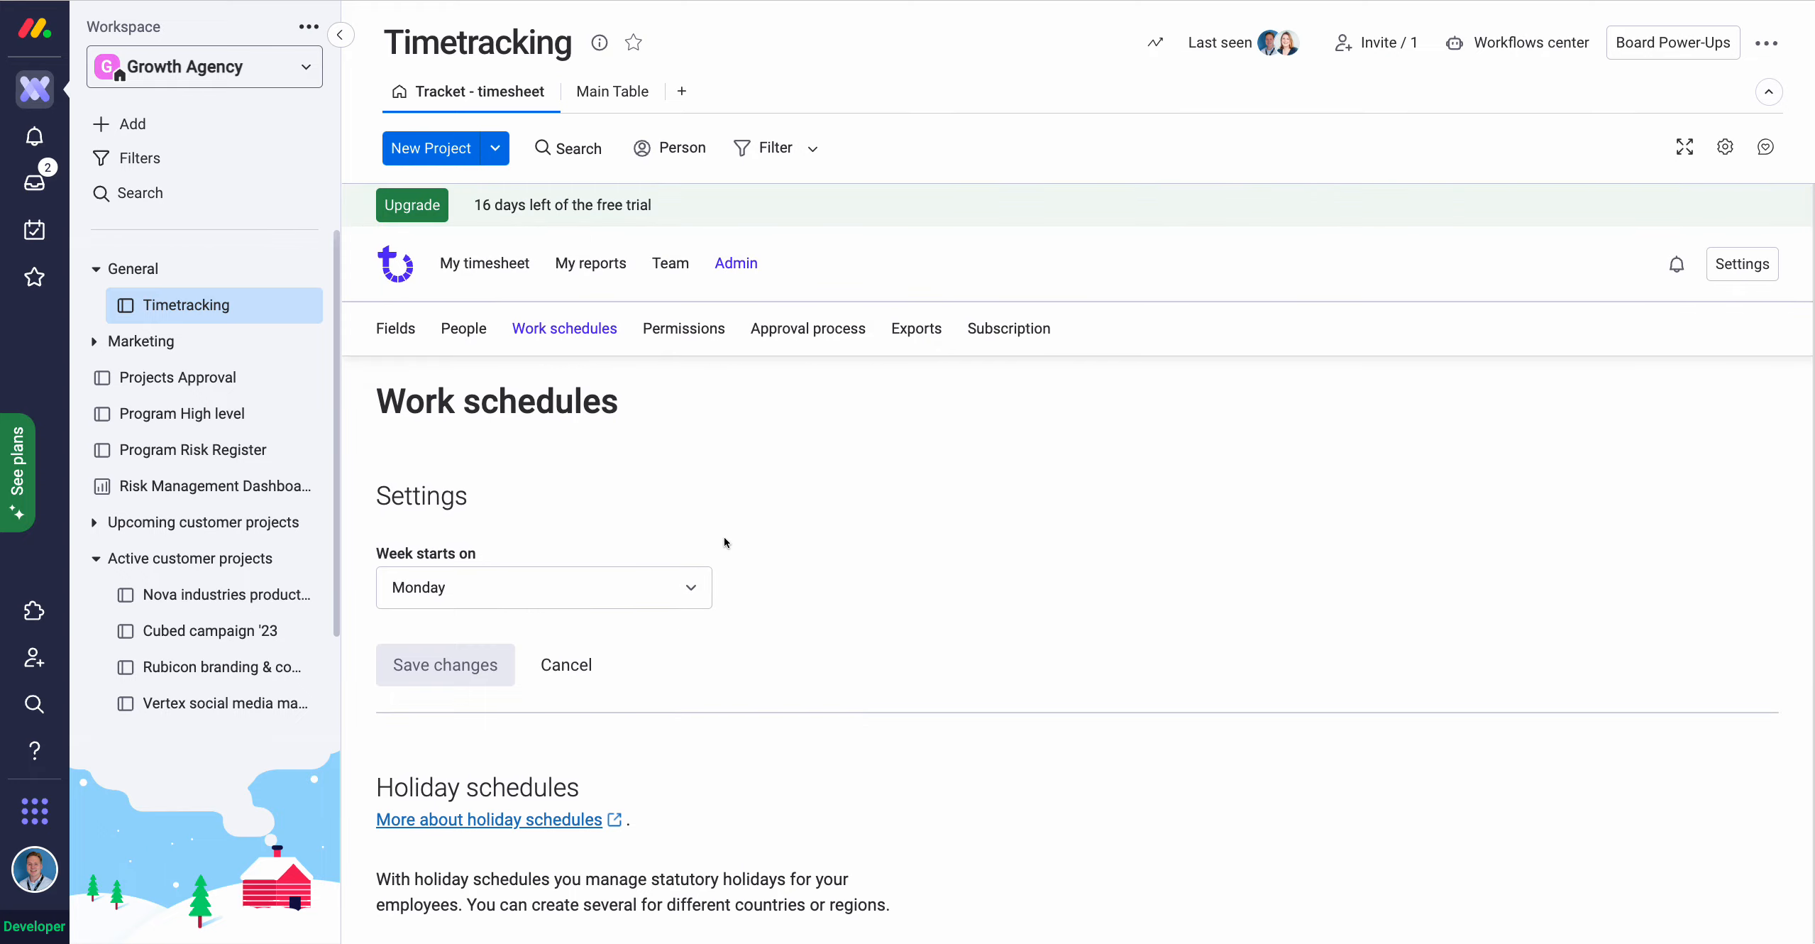
left_click(921, 332)
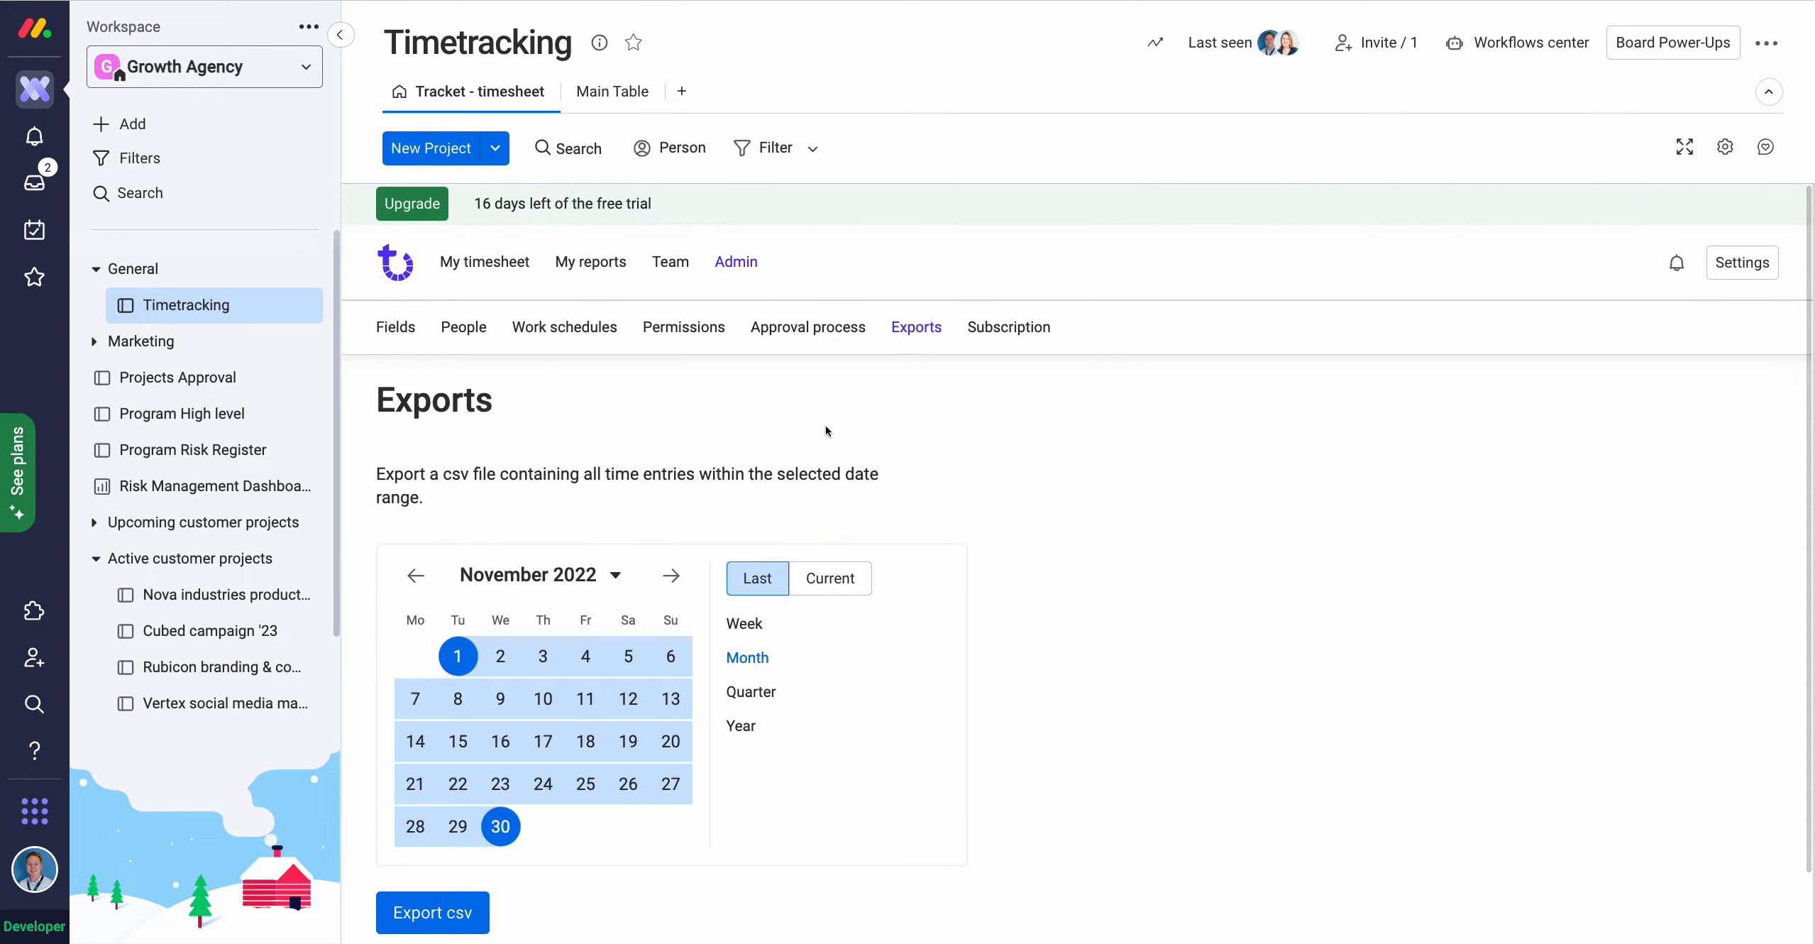